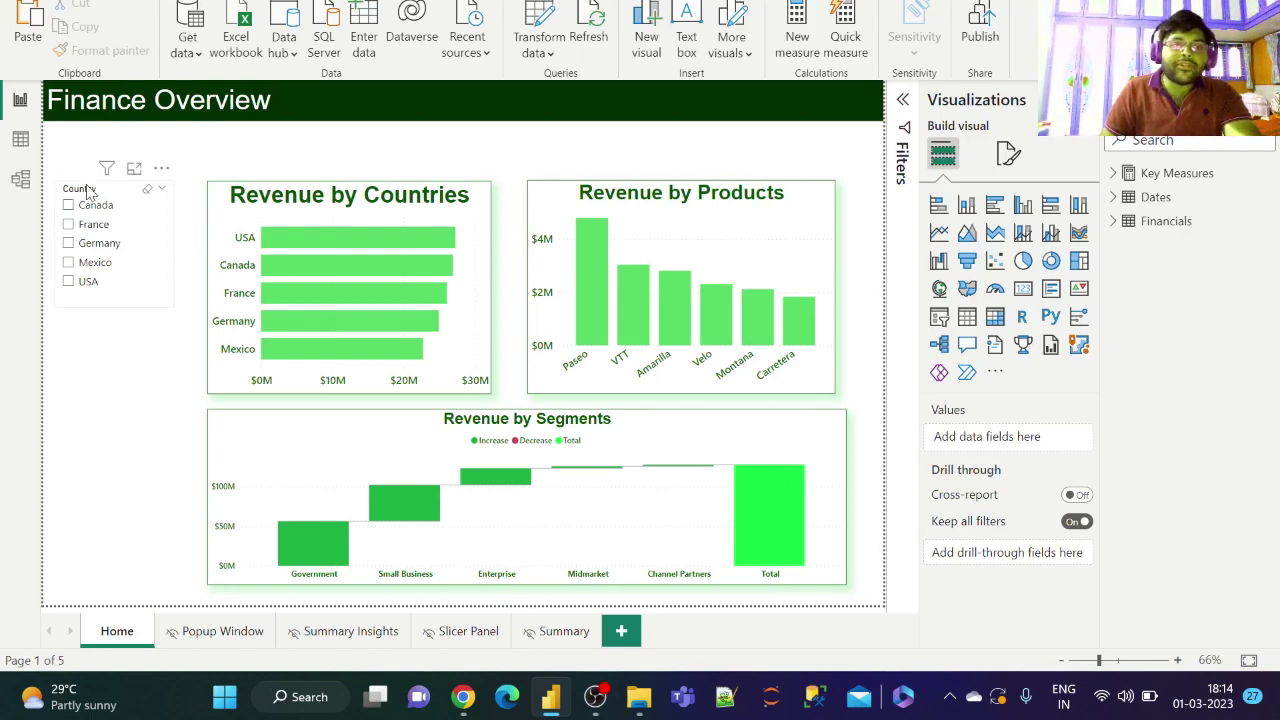
pyautogui.click(21, 143)
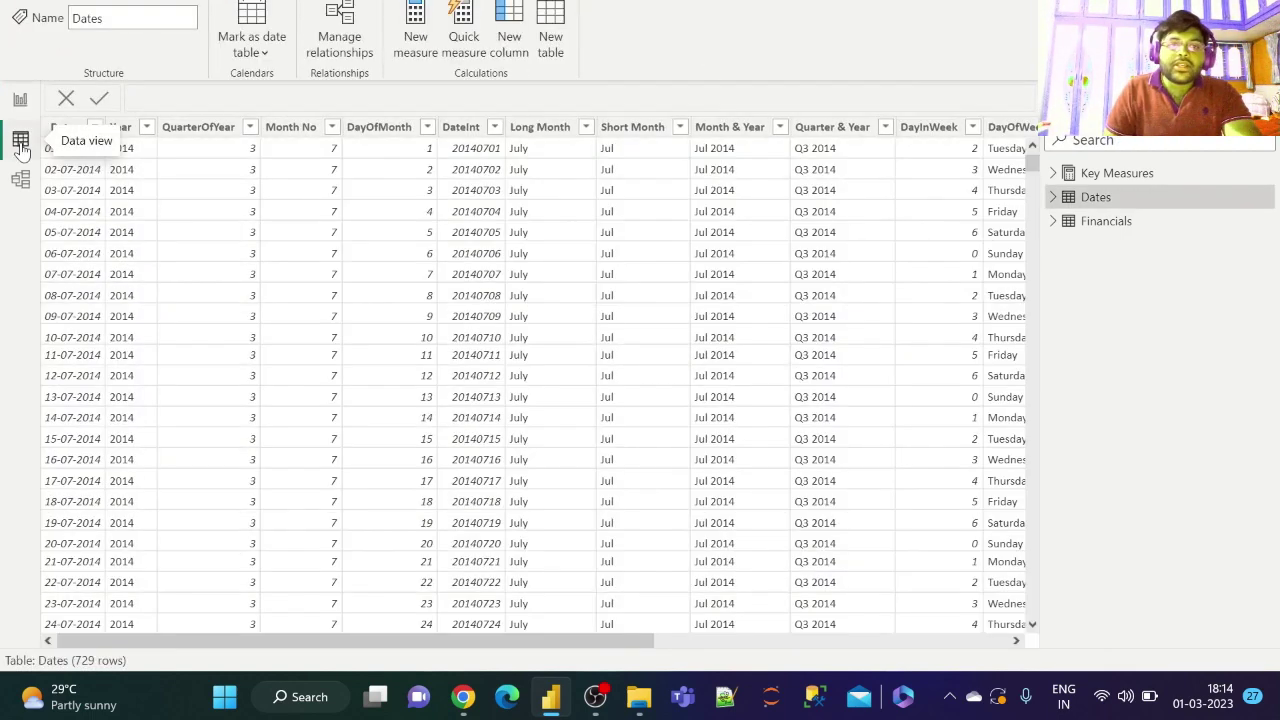
pyautogui.click(1122, 223)
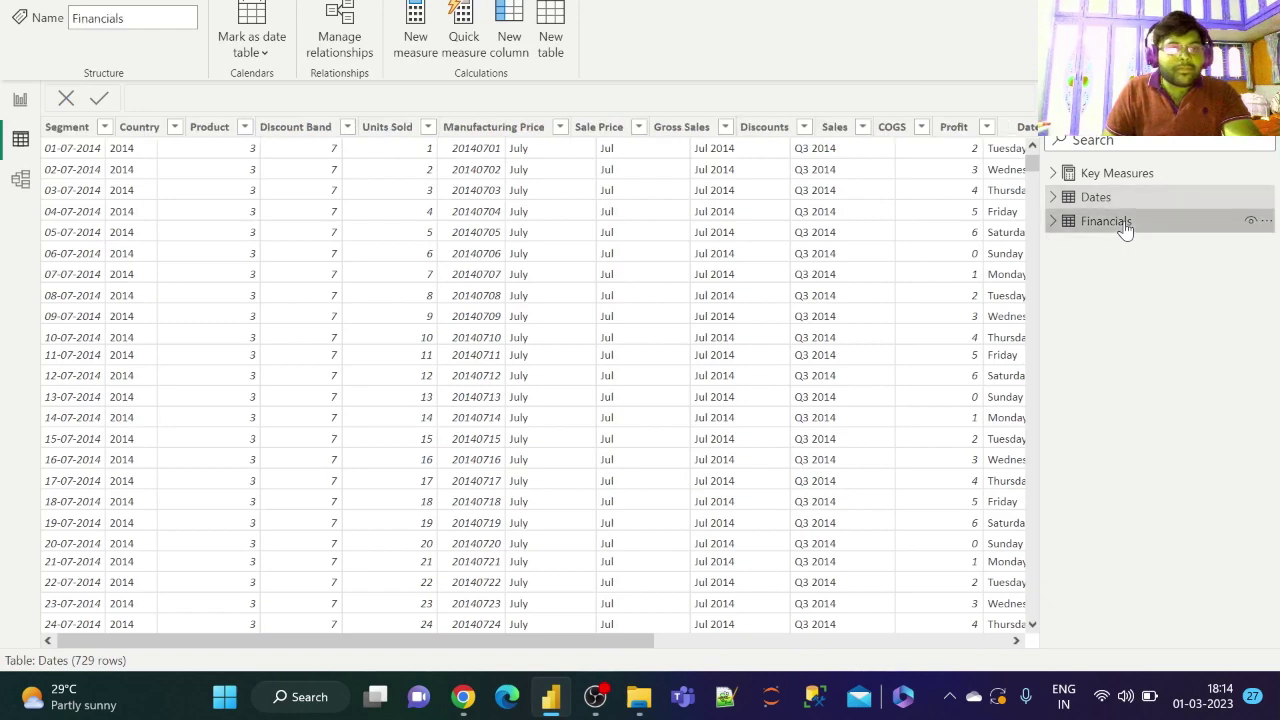
pyautogui.click(60, 134)
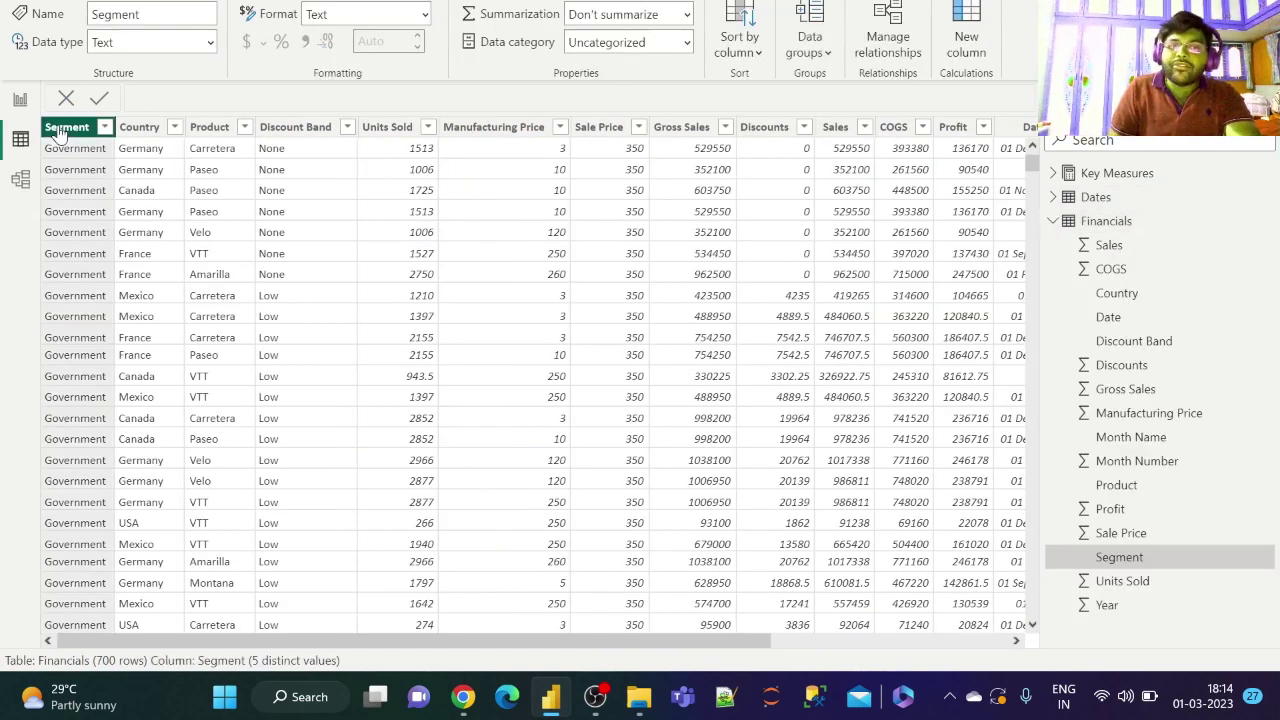
pyautogui.click(145, 133)
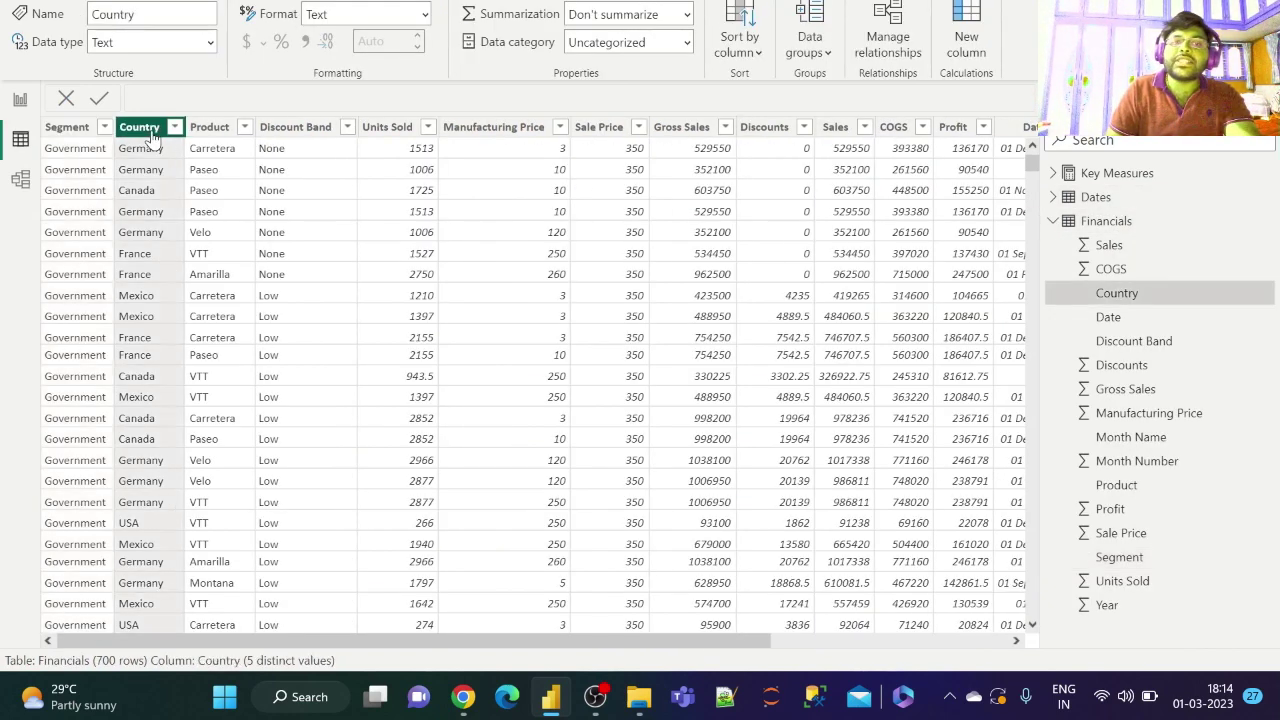
pyautogui.click(204, 134)
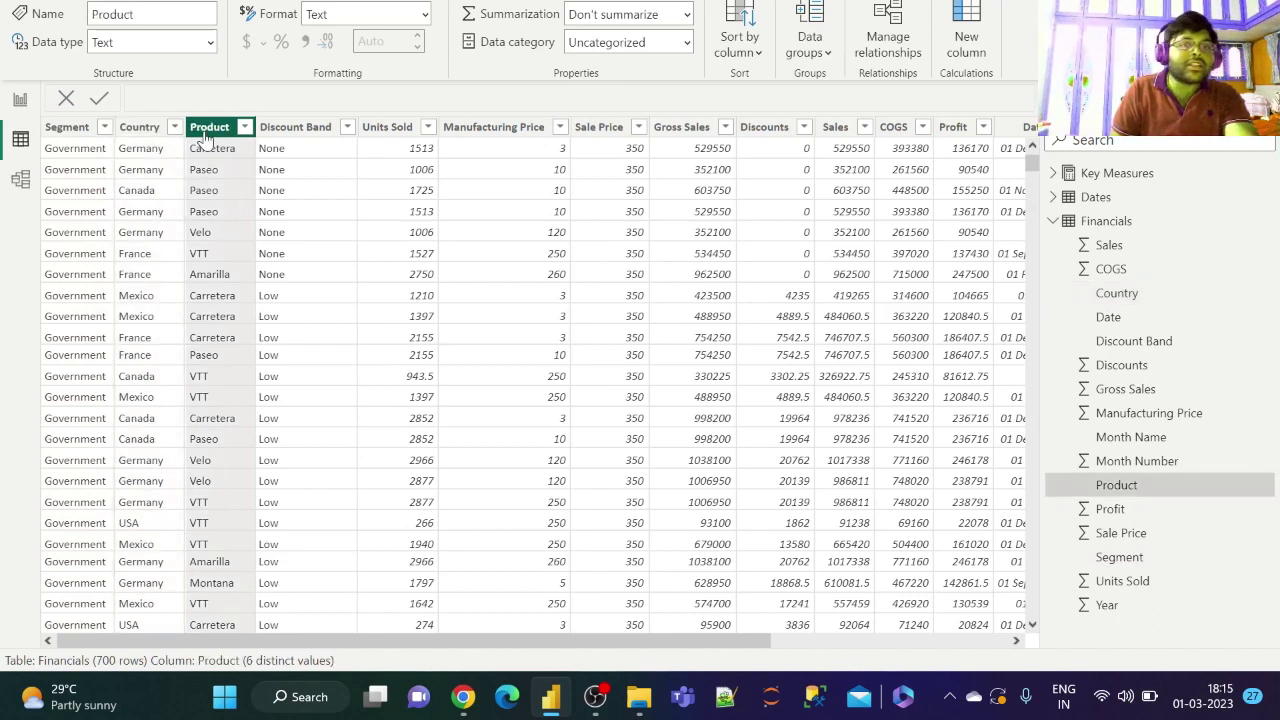
pyautogui.click(298, 132)
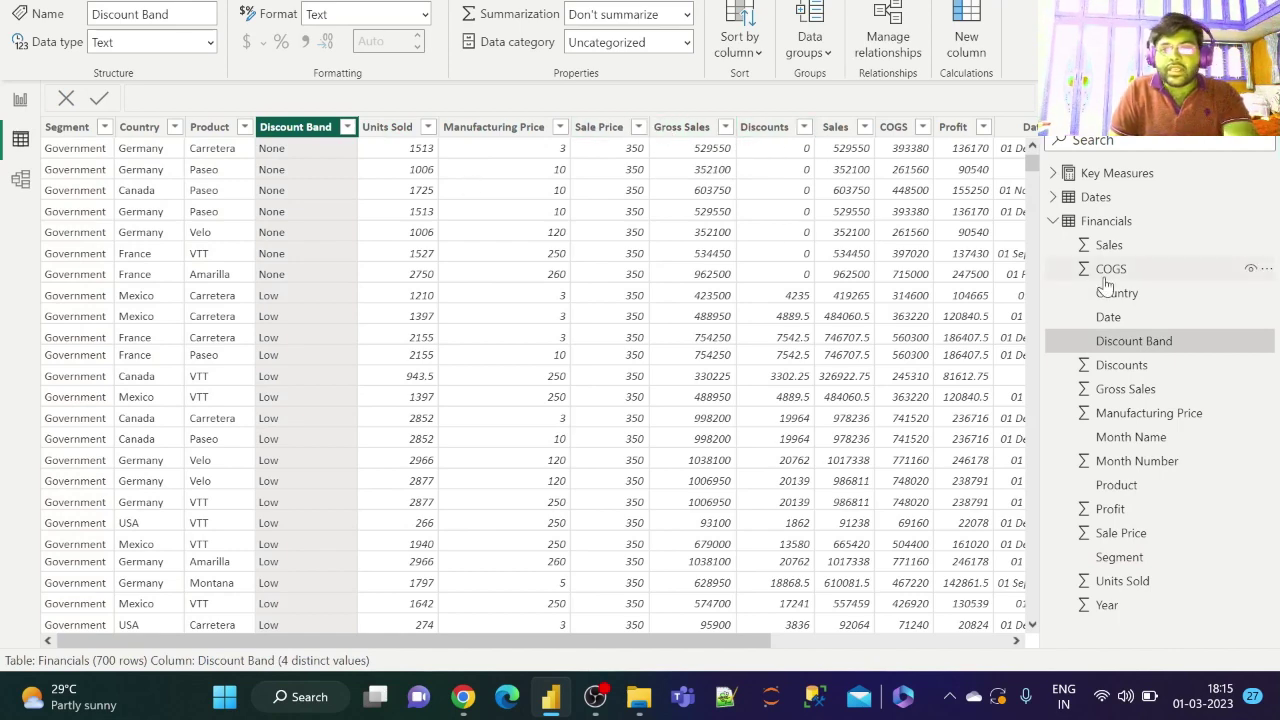
pyautogui.click(1054, 226)
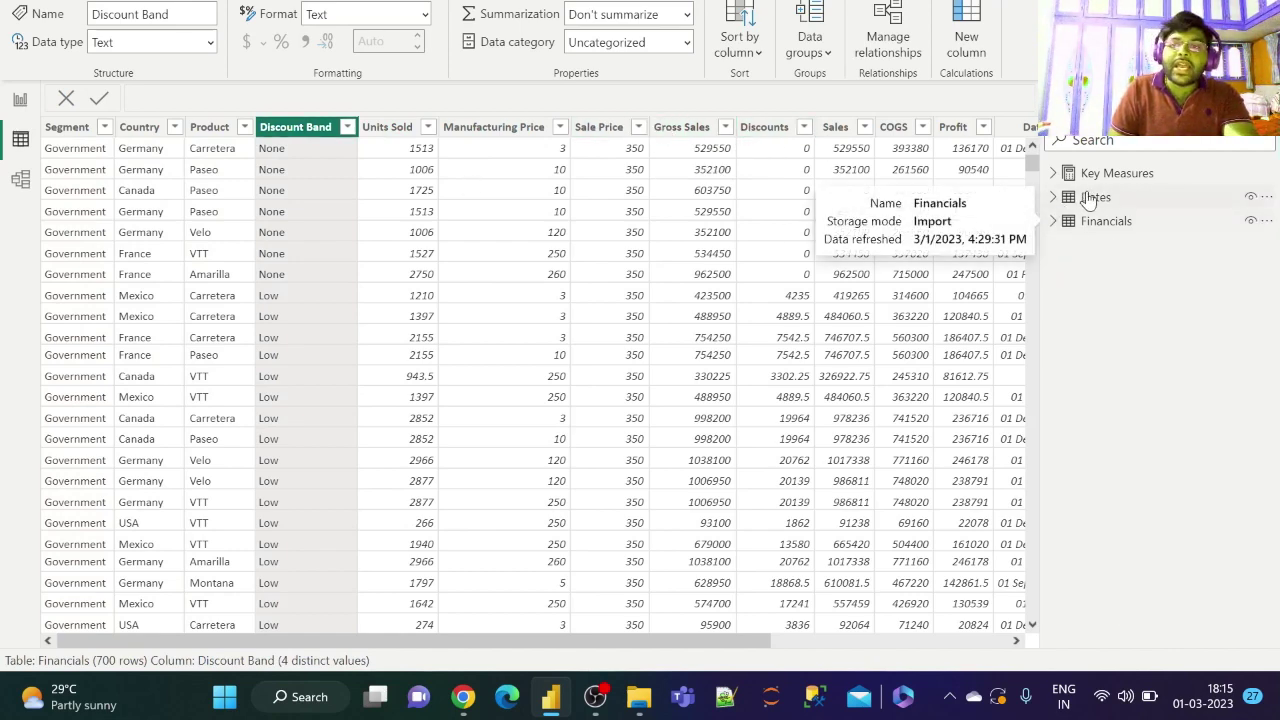
pyautogui.click(1093, 197)
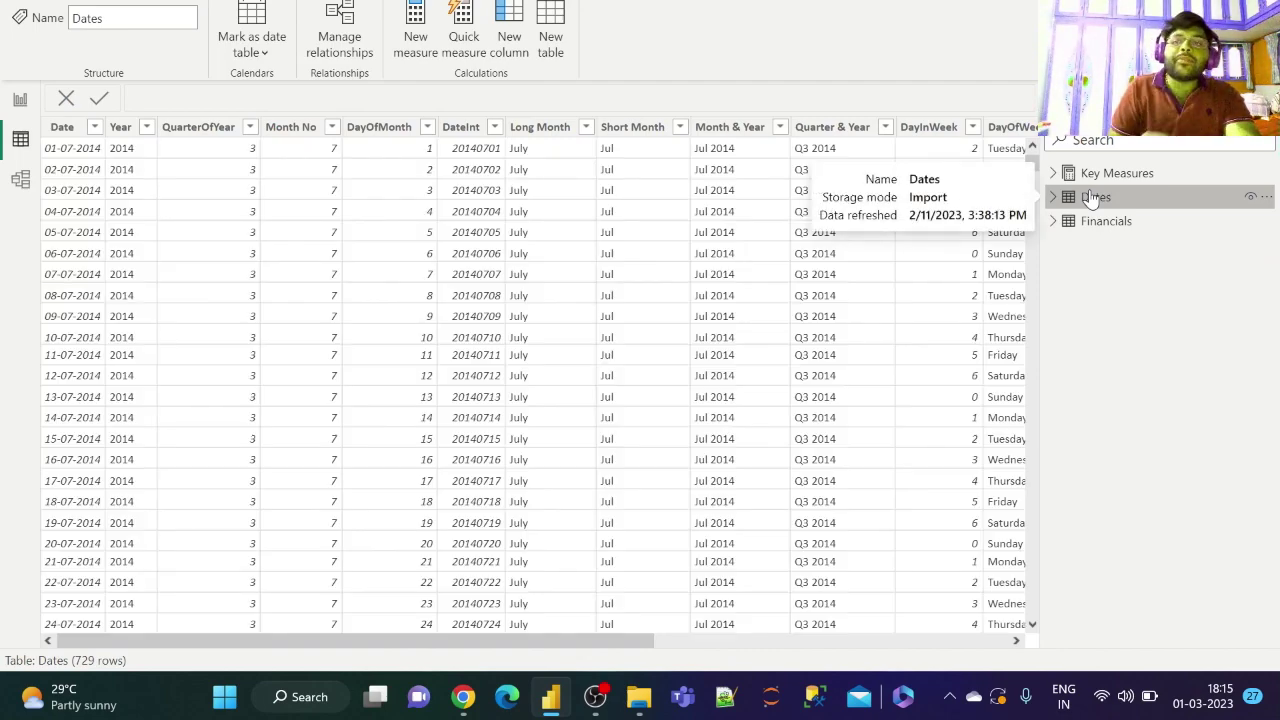
# - Return to the Finance Overview report page and select its Country slicer
pyautogui.click(22, 97)
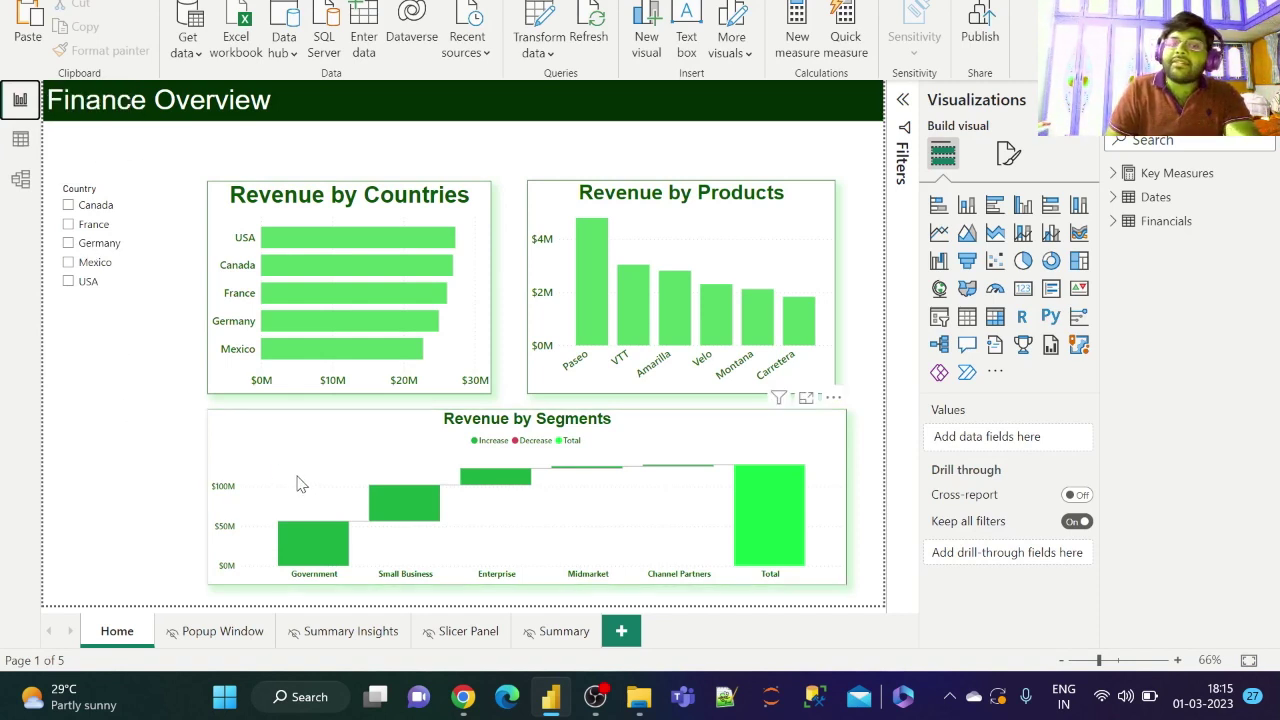
pyautogui.moveTo(739, 492)
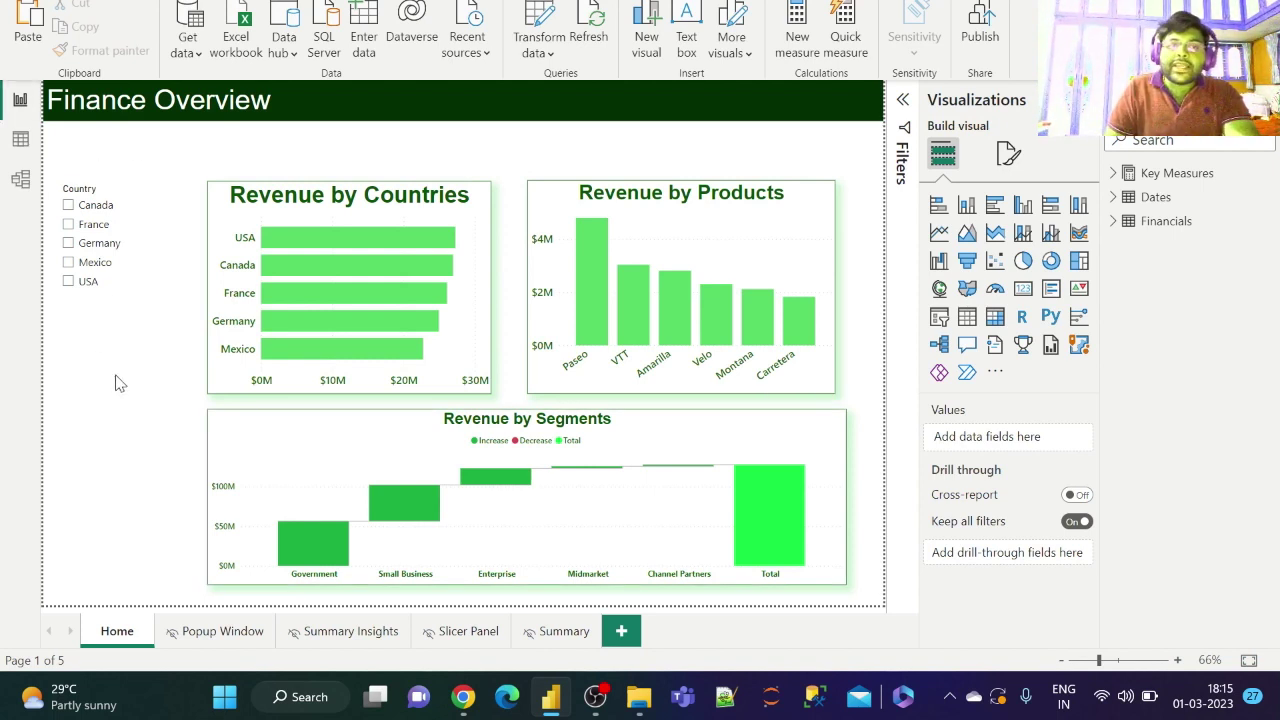
pyautogui.click(118, 191)
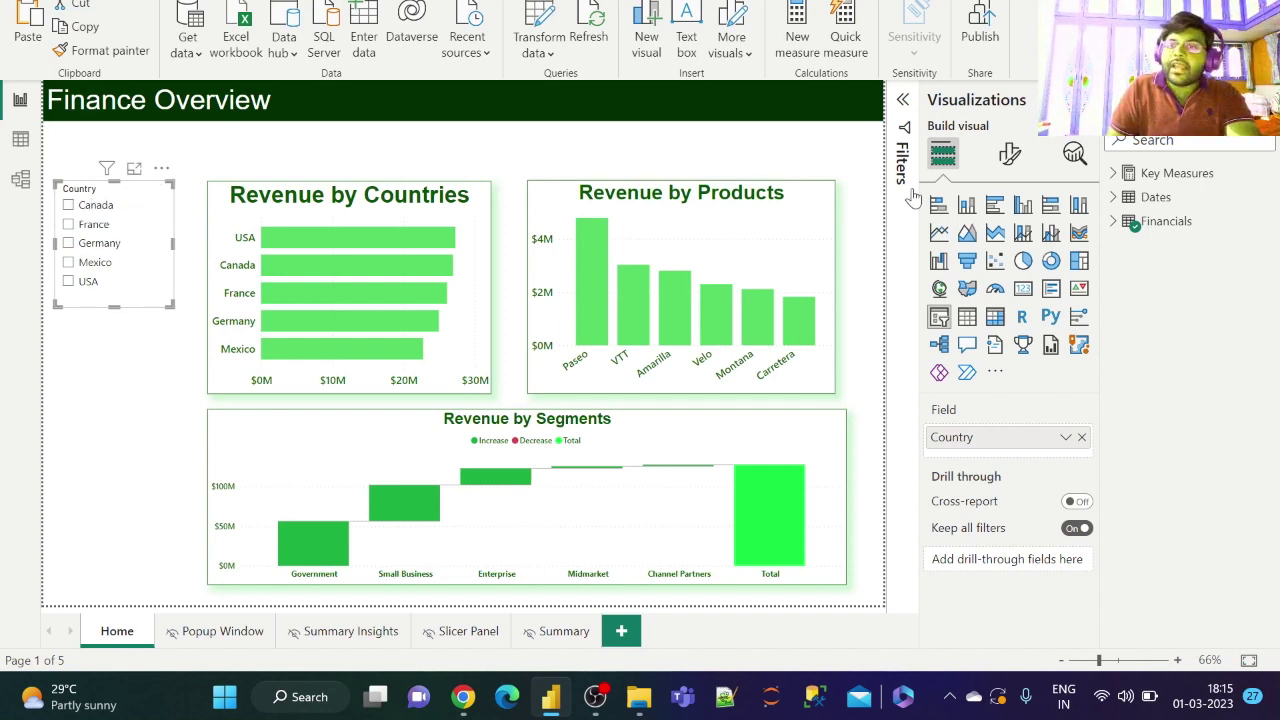
# - Switch the Country slicer's style to Tile in its slicer settings
pyautogui.click(1010, 154)
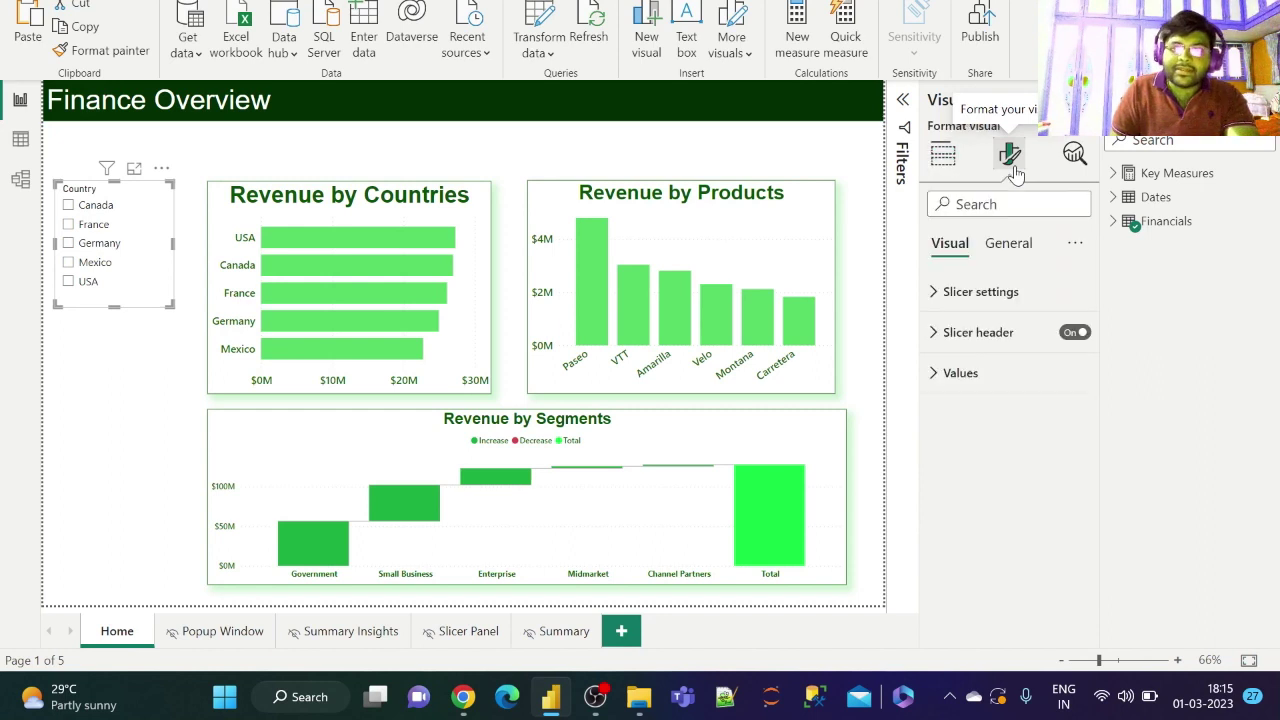
pyautogui.click(981, 292)
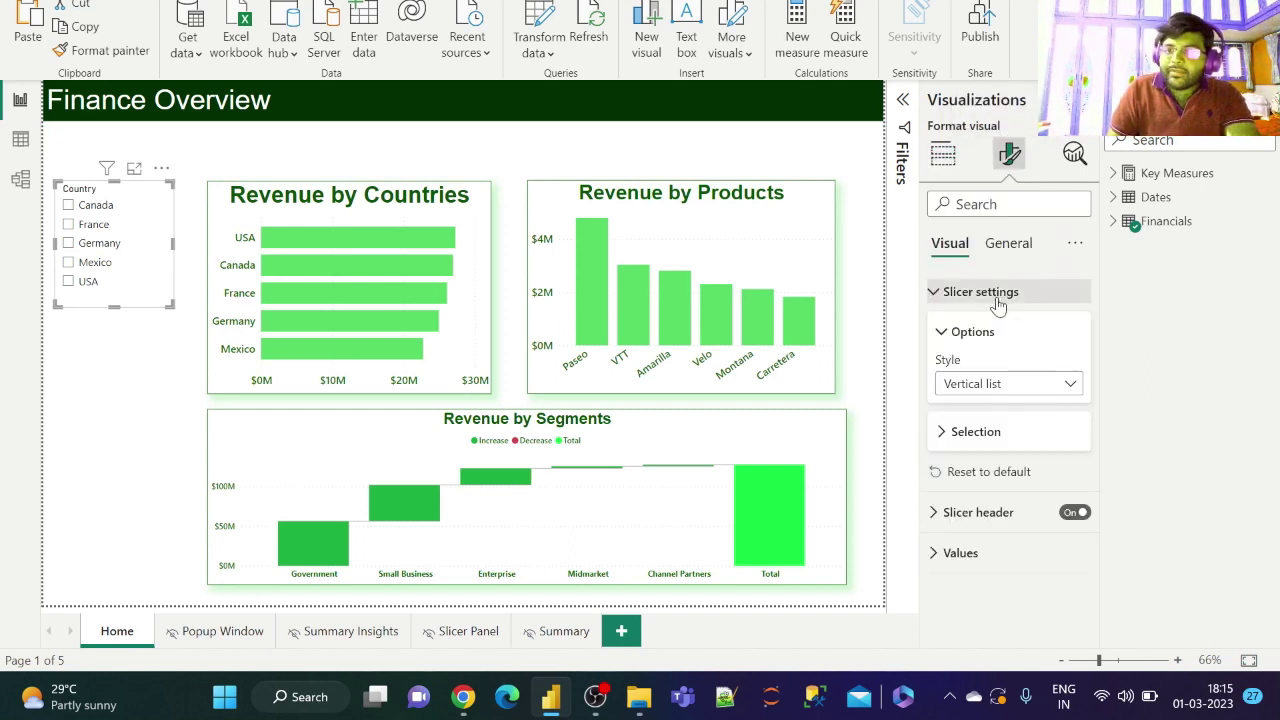
pyautogui.click(1021, 386)
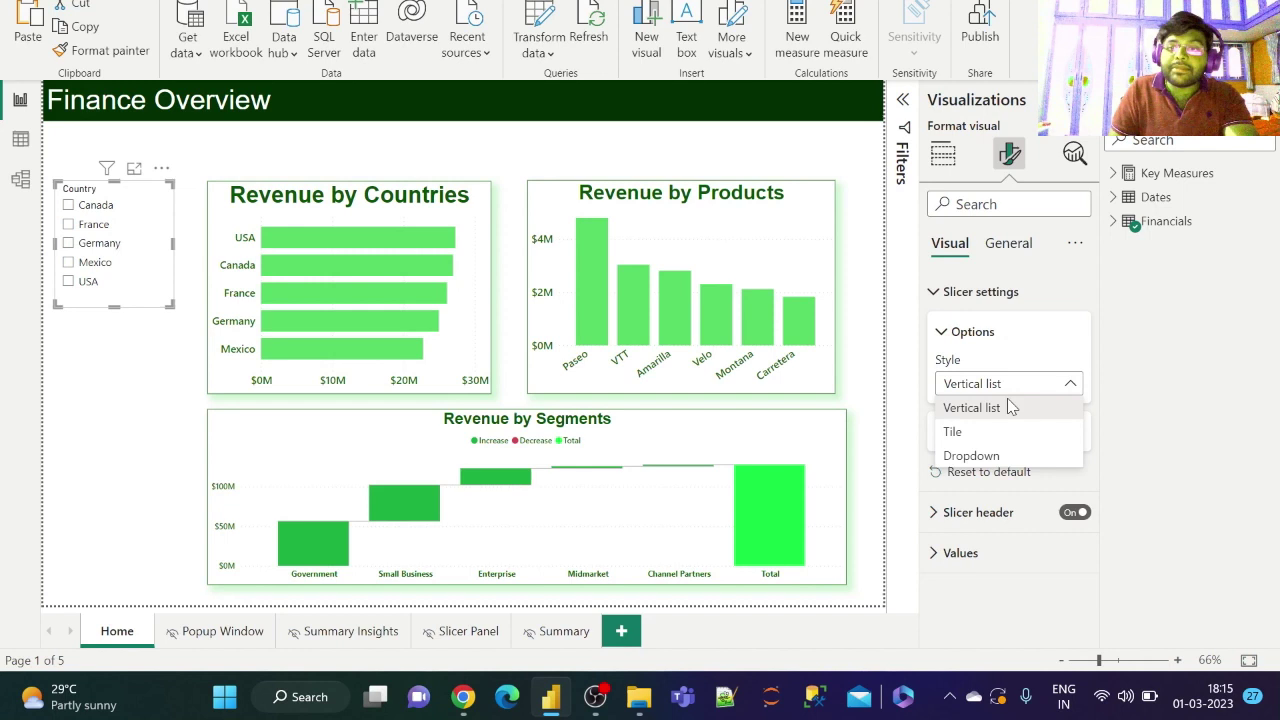
pyautogui.click(997, 433)
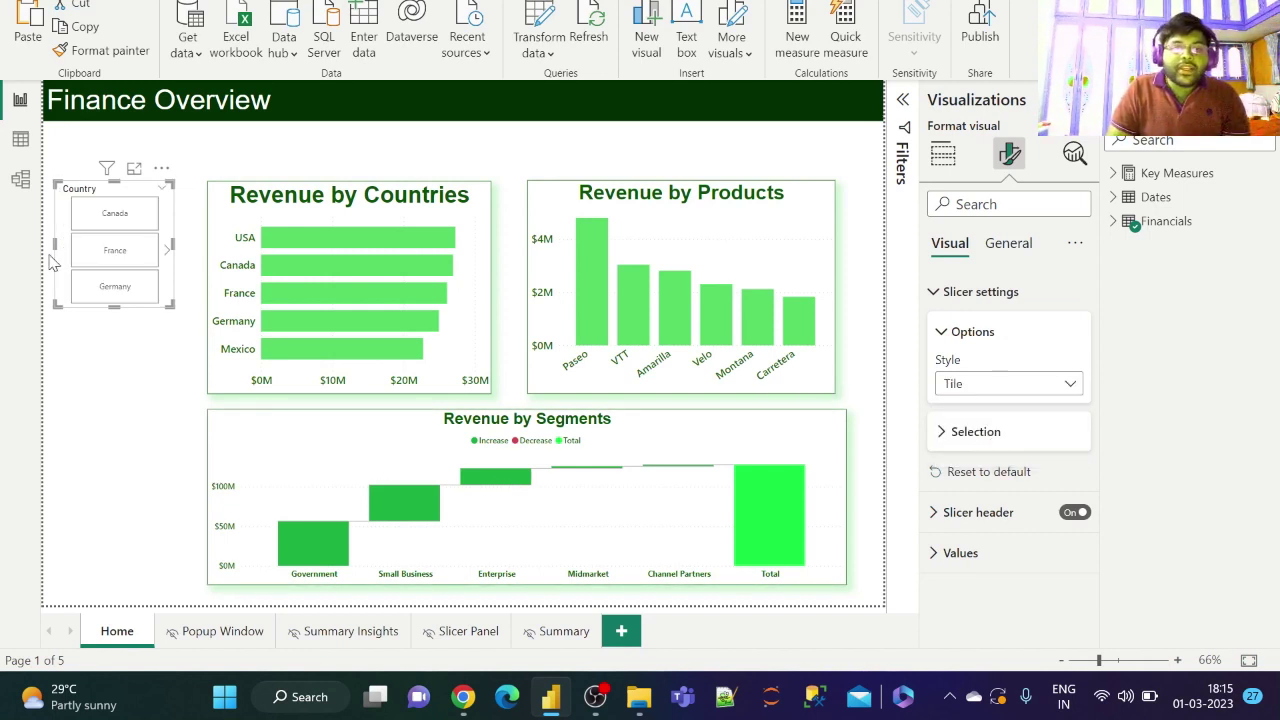
# - Resize the Country slicer into a single column showing all five country tiles
pyautogui.moveTo(115, 308); pyautogui.dragTo(123, 389)
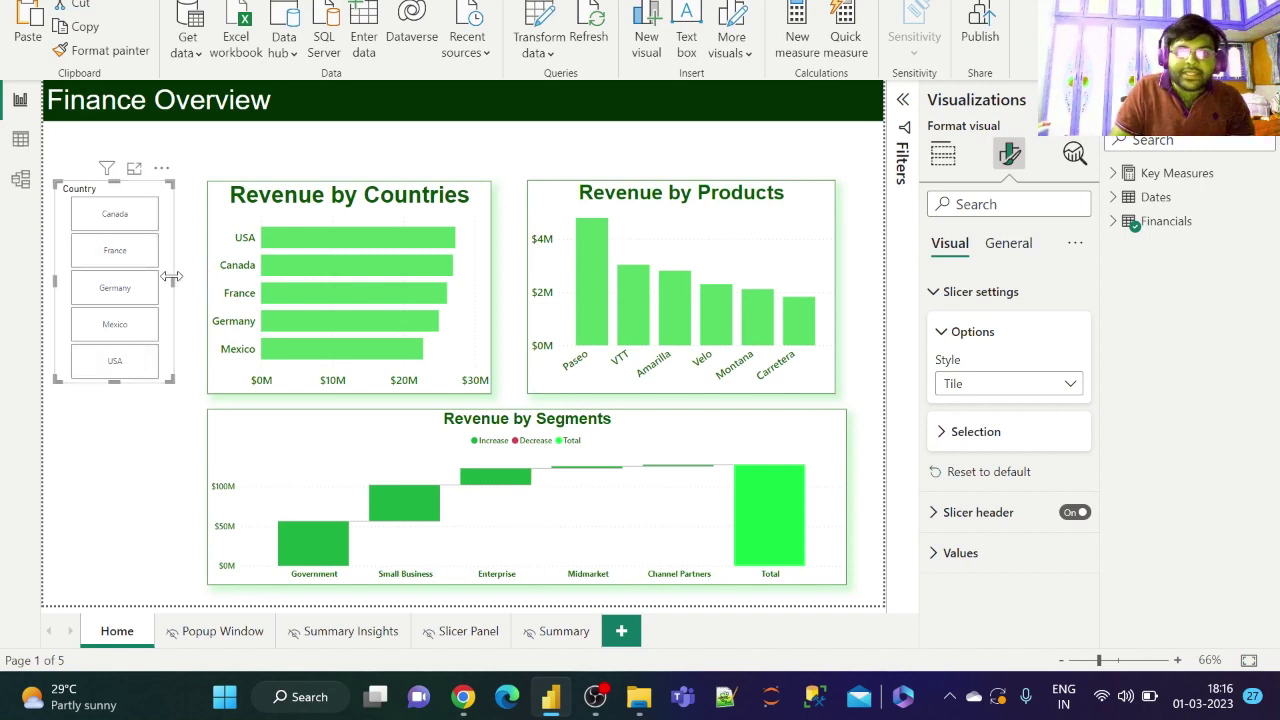
pyautogui.moveTo(172, 285)
pyautogui.mouseDown()
pyautogui.moveTo(265, 283)
pyautogui.moveTo(186, 289)
pyautogui.mouseUp()
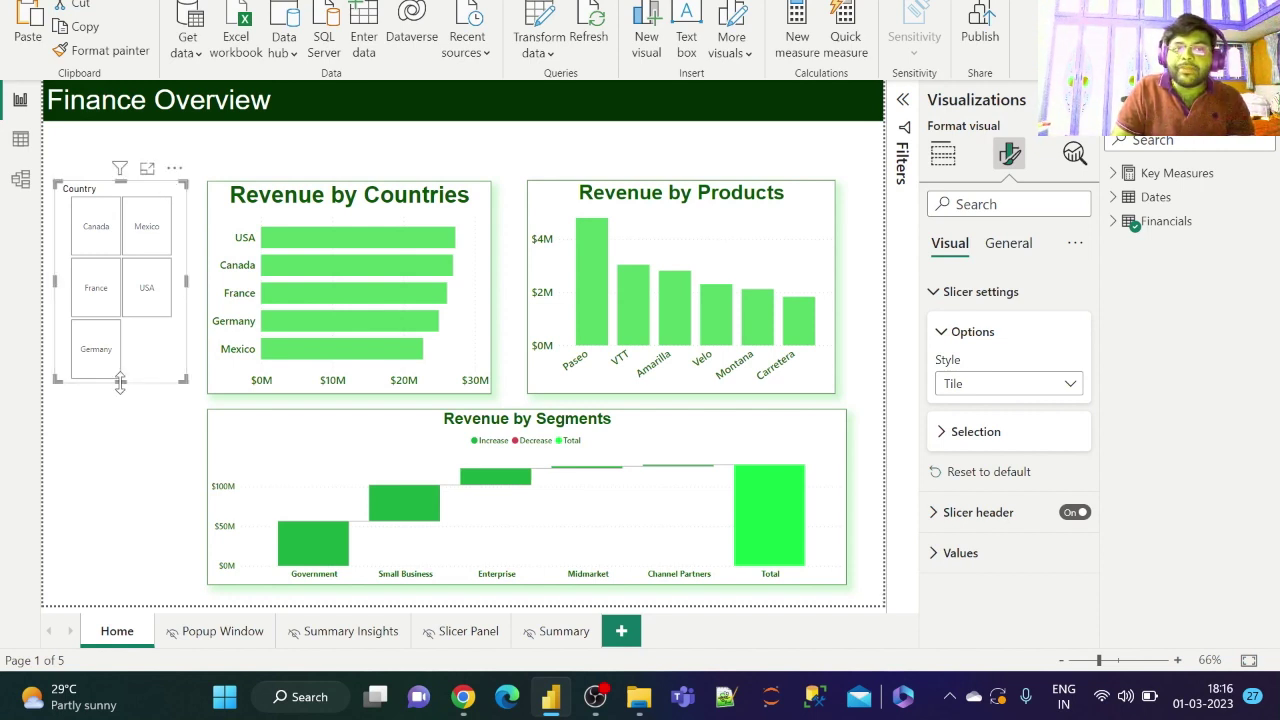
pyautogui.moveTo(119, 383)
pyautogui.mouseDown()
pyautogui.moveTo(120, 306)
pyautogui.moveTo(123, 360)
pyautogui.mouseUp()
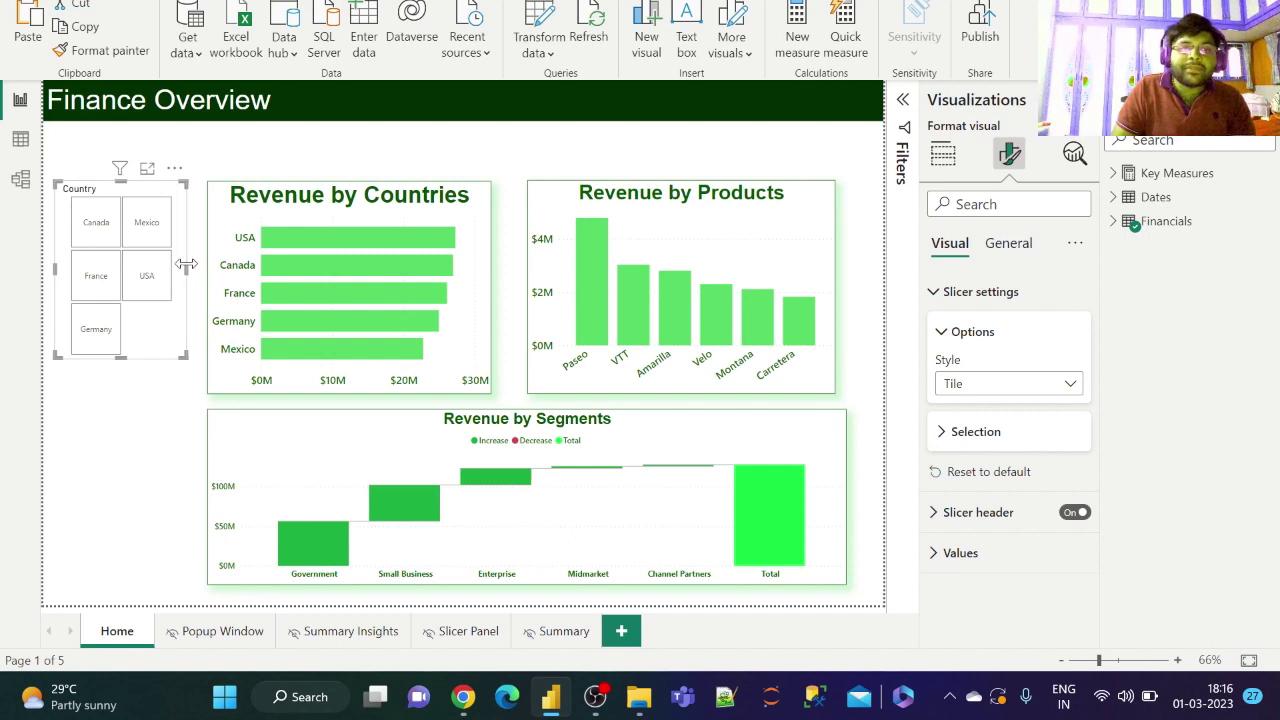
pyautogui.moveTo(186, 263); pyautogui.dragTo(175, 273)
# - Create a Product slicer from the Financials table and fit it below the Country slicer
pyautogui.click(160, 480)
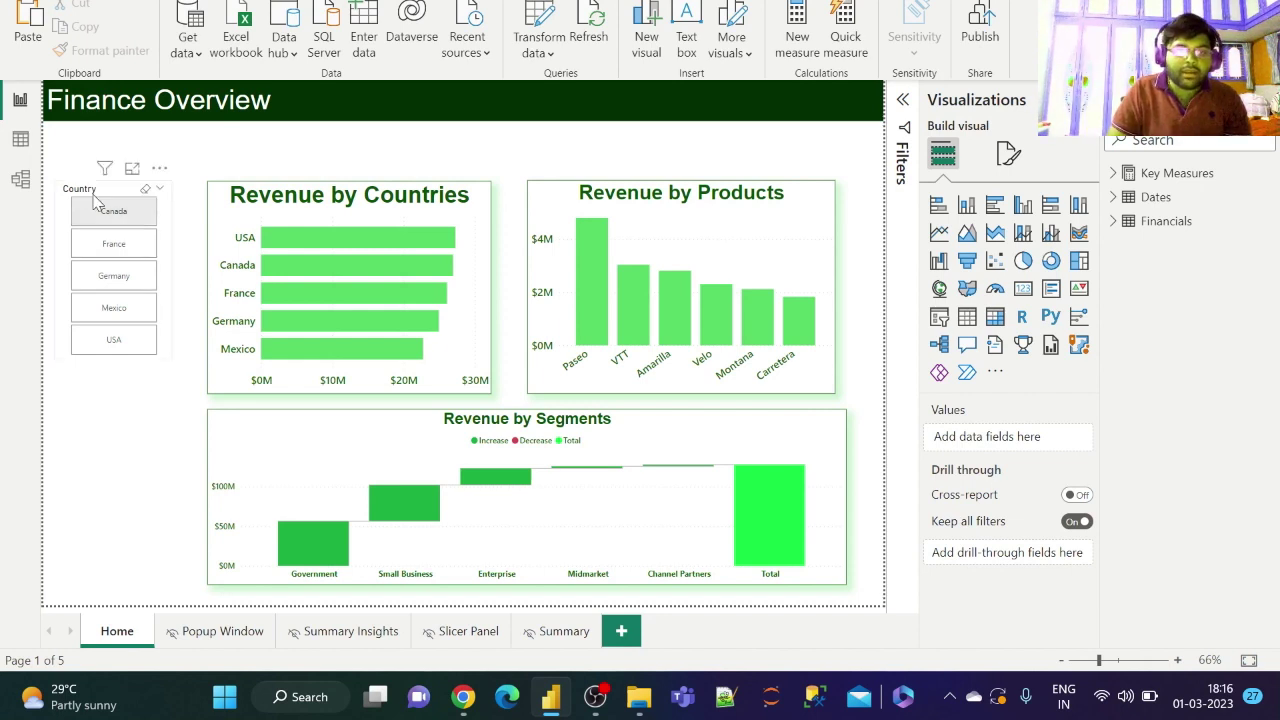
pyautogui.click(1116, 221)
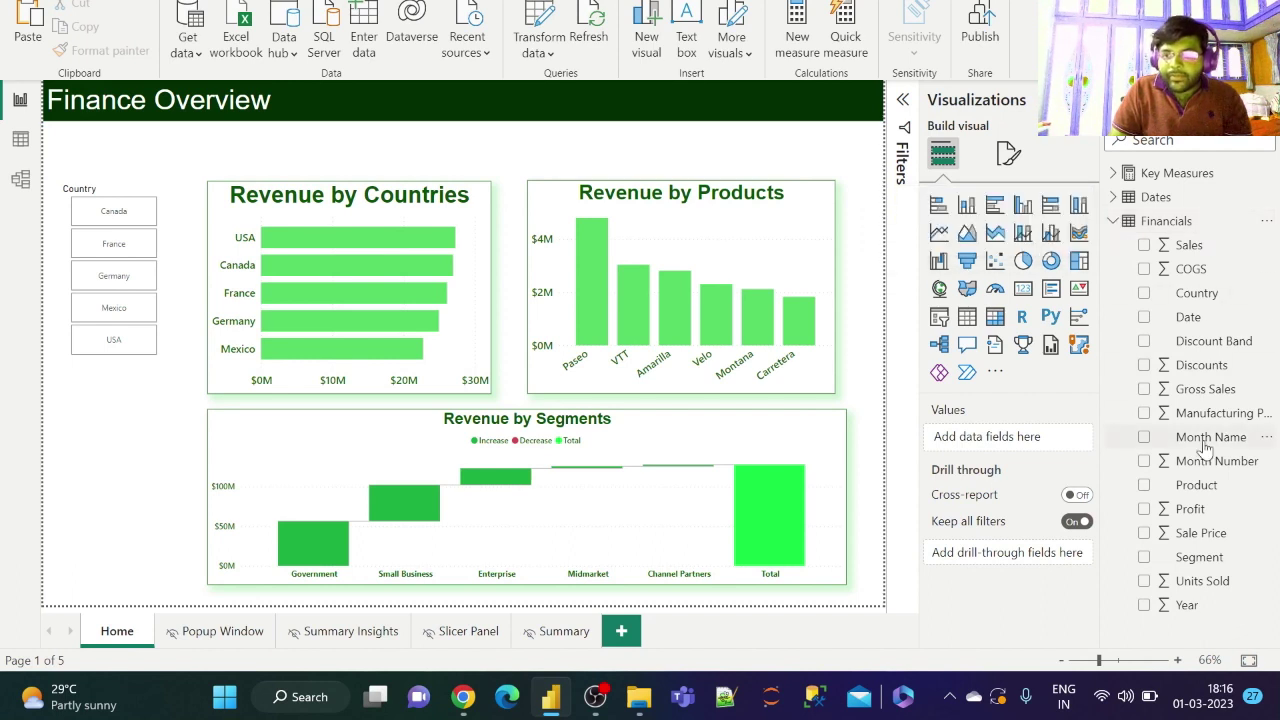
pyautogui.moveTo(1207, 490); pyautogui.dragTo(967, 452)
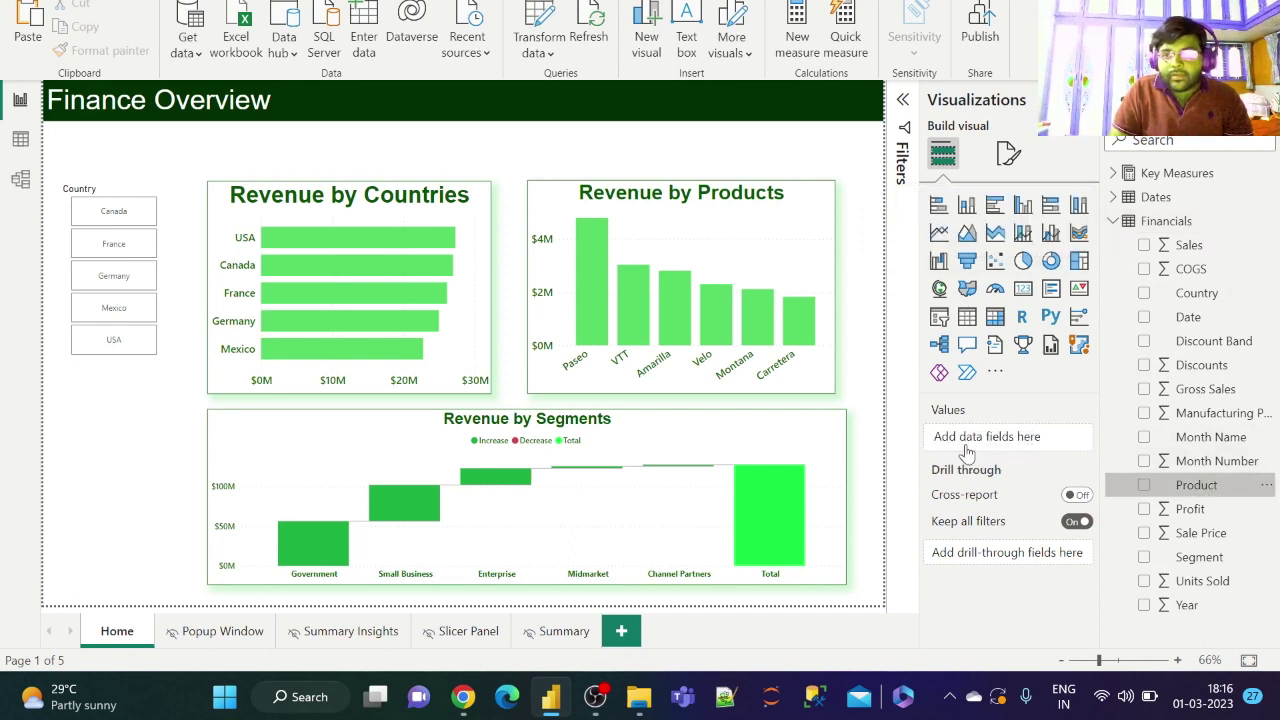
pyautogui.click(940, 320)
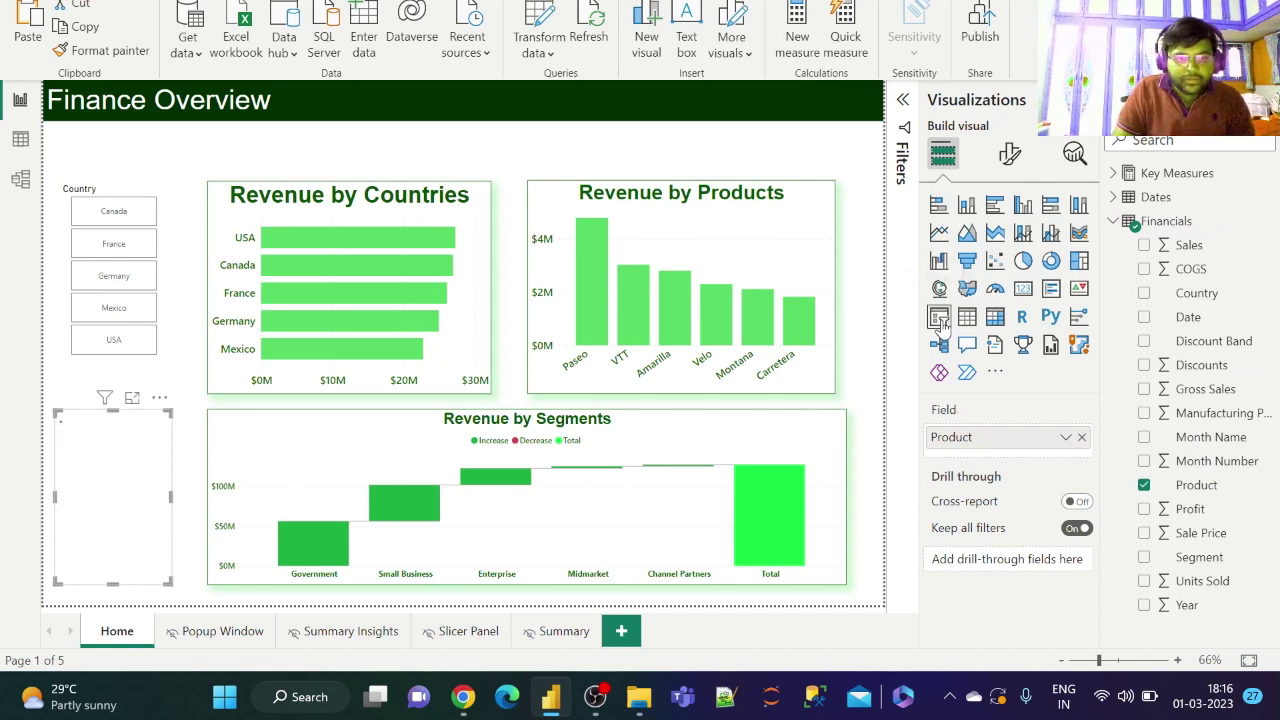
pyautogui.moveTo(157, 412); pyautogui.dragTo(170, 365)
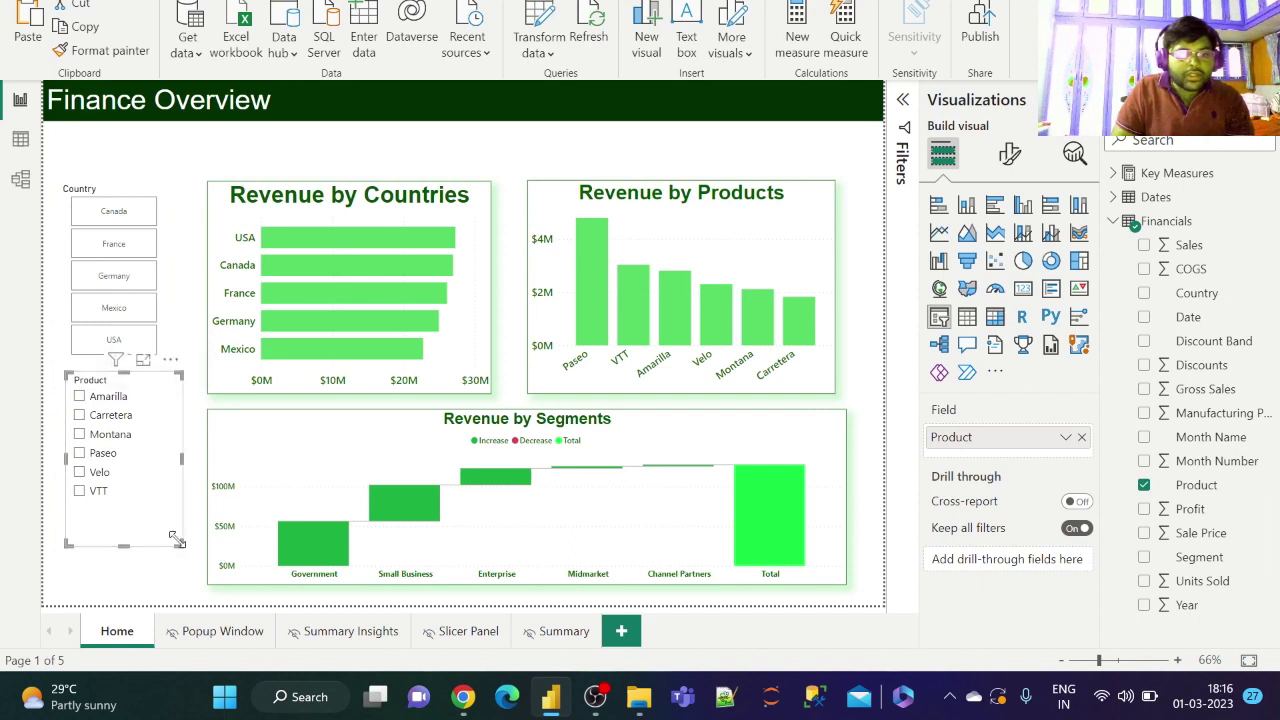
pyautogui.moveTo(177, 540); pyautogui.dragTo(172, 518)
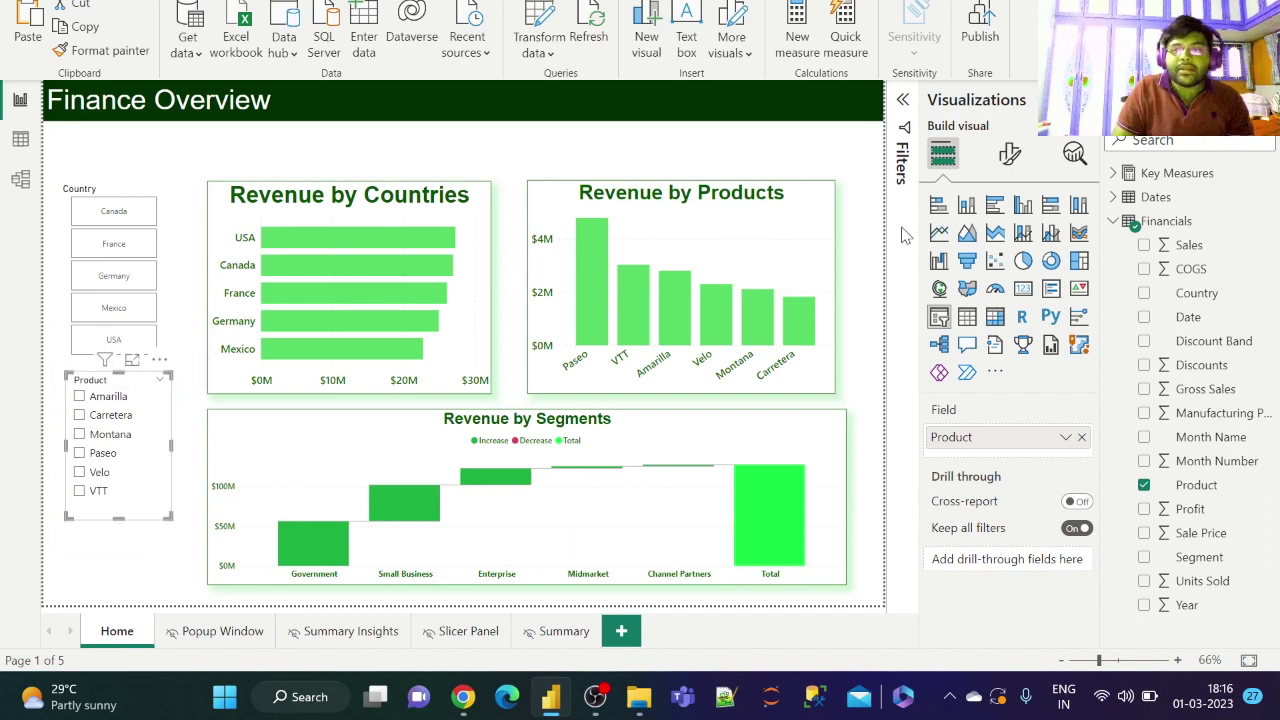
# - Switch the Product slicer's style to Tile
pyautogui.click(1010, 160)
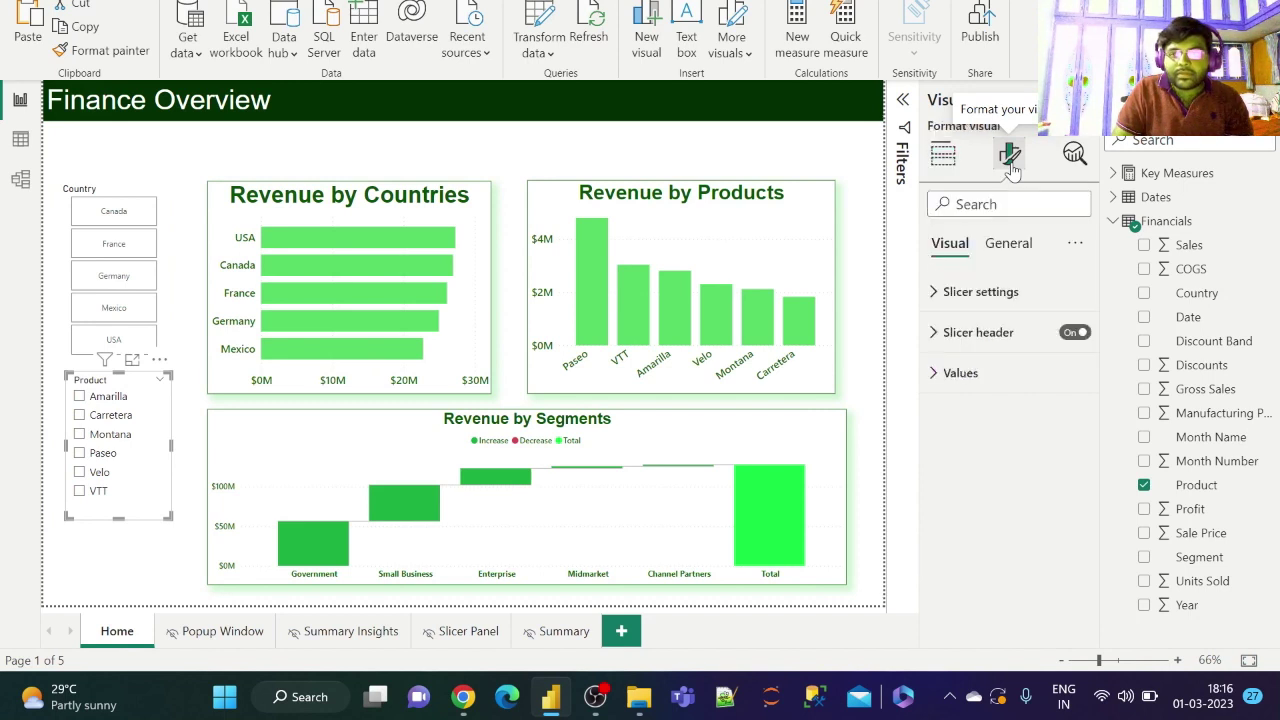
pyautogui.click(982, 295)
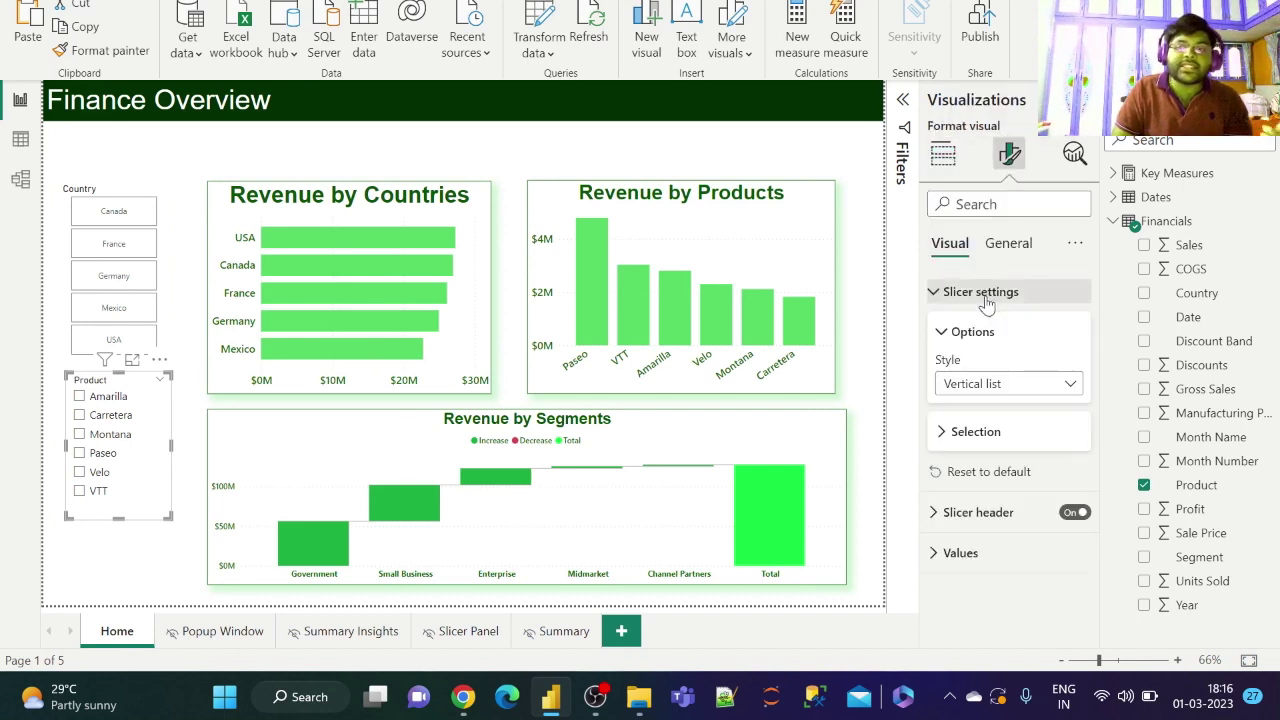
pyautogui.click(1005, 387)
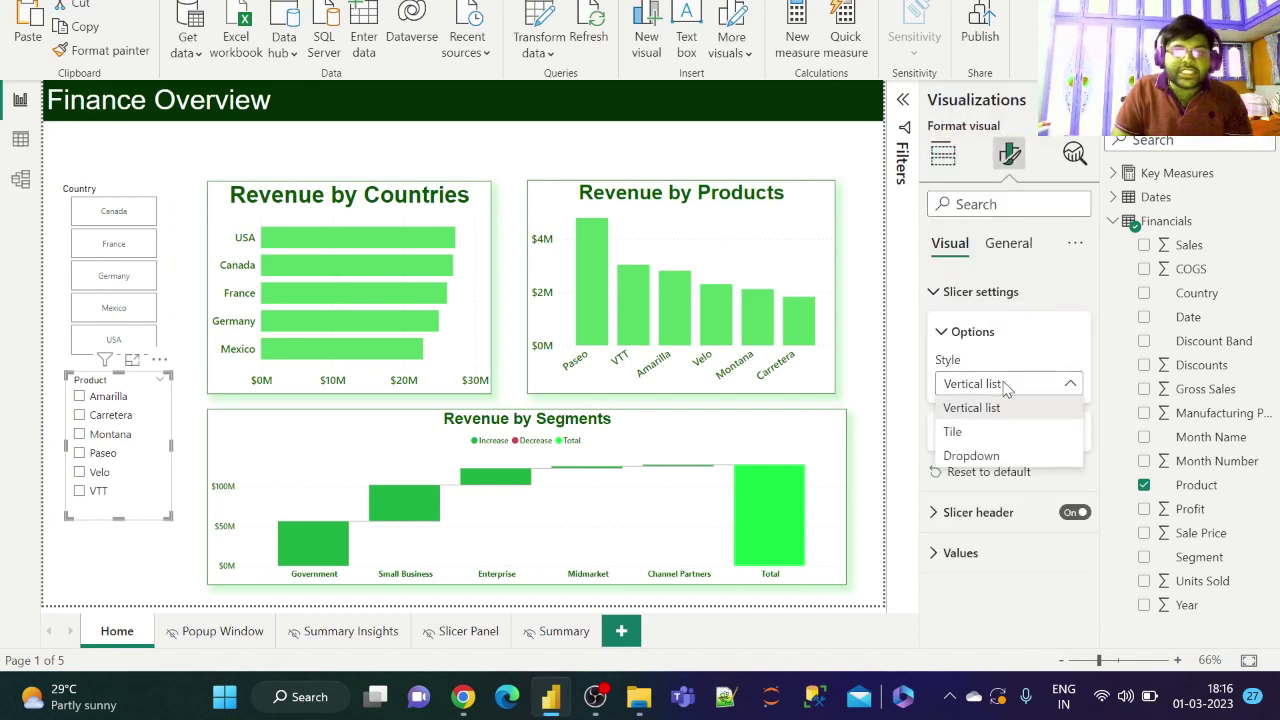
pyautogui.click(993, 433)
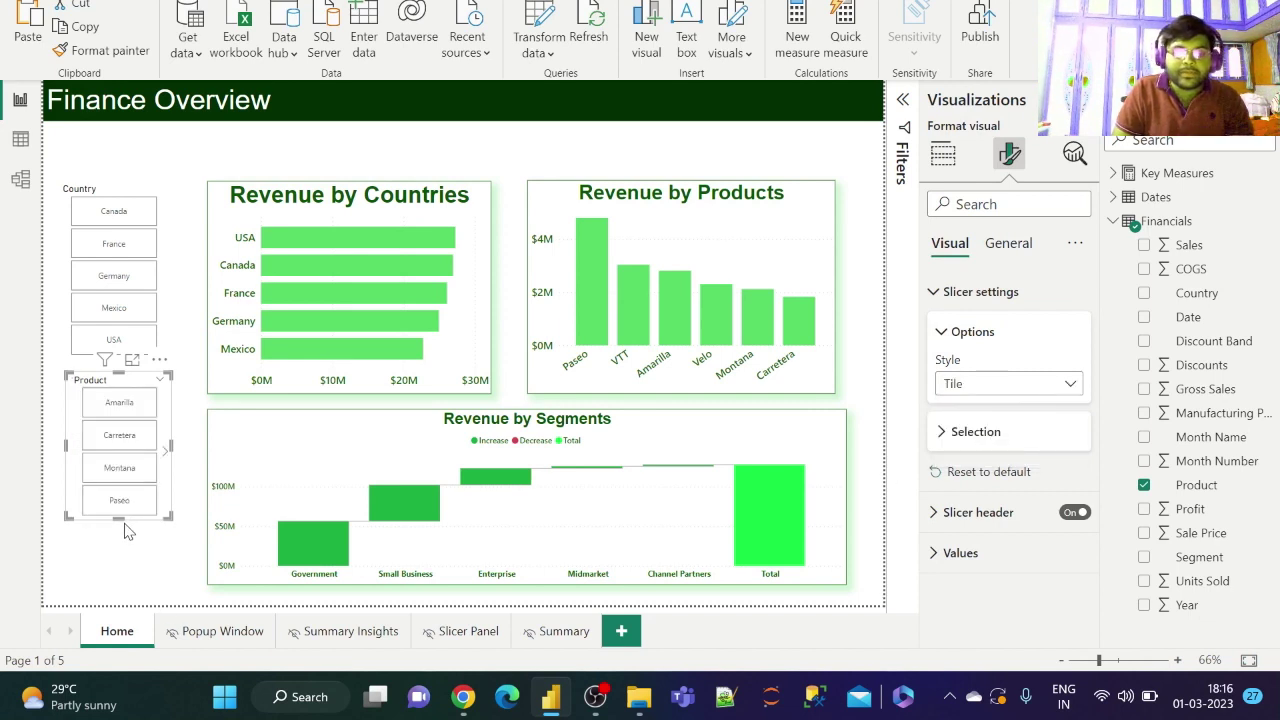
# - Lengthen the Product slicer to show all tiles and centre it under Country
pyautogui.moveTo(119, 519); pyautogui.dragTo(117, 593)
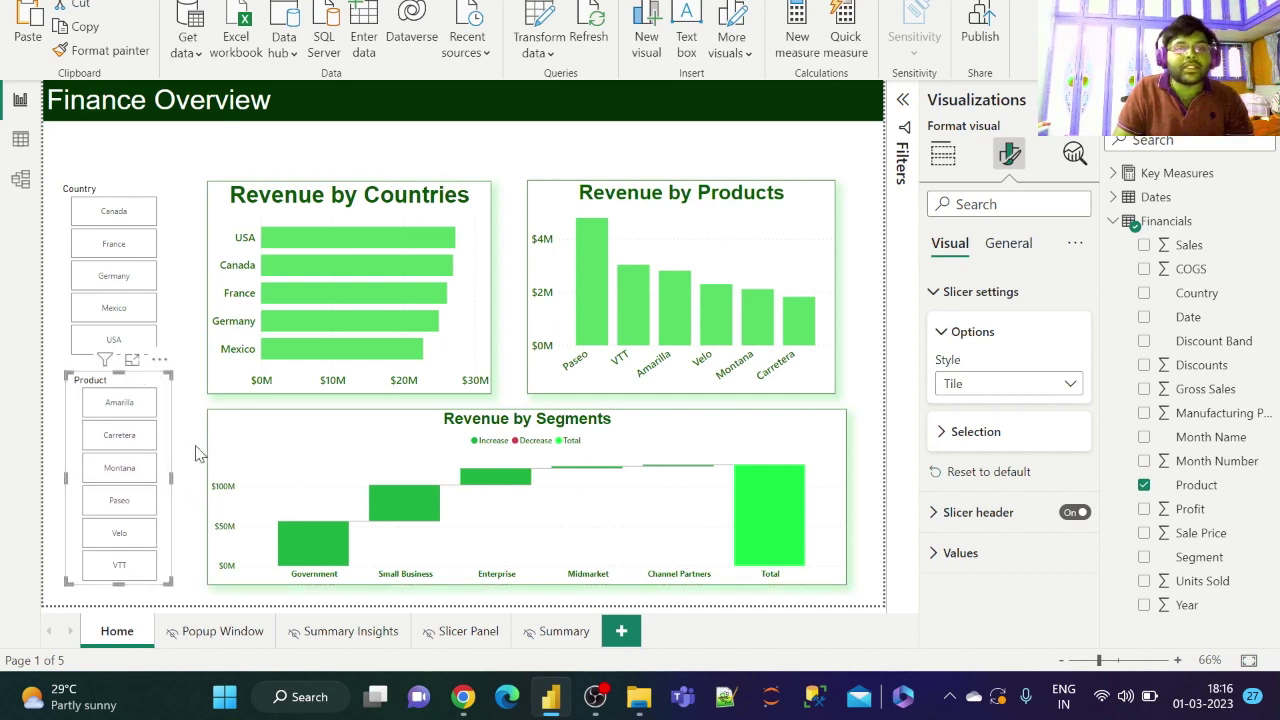
pyautogui.moveTo(159, 360)
pyautogui.mouseDown()
pyautogui.moveTo(150, 365)
pyautogui.moveTo(165, 370)
pyautogui.mouseUp()
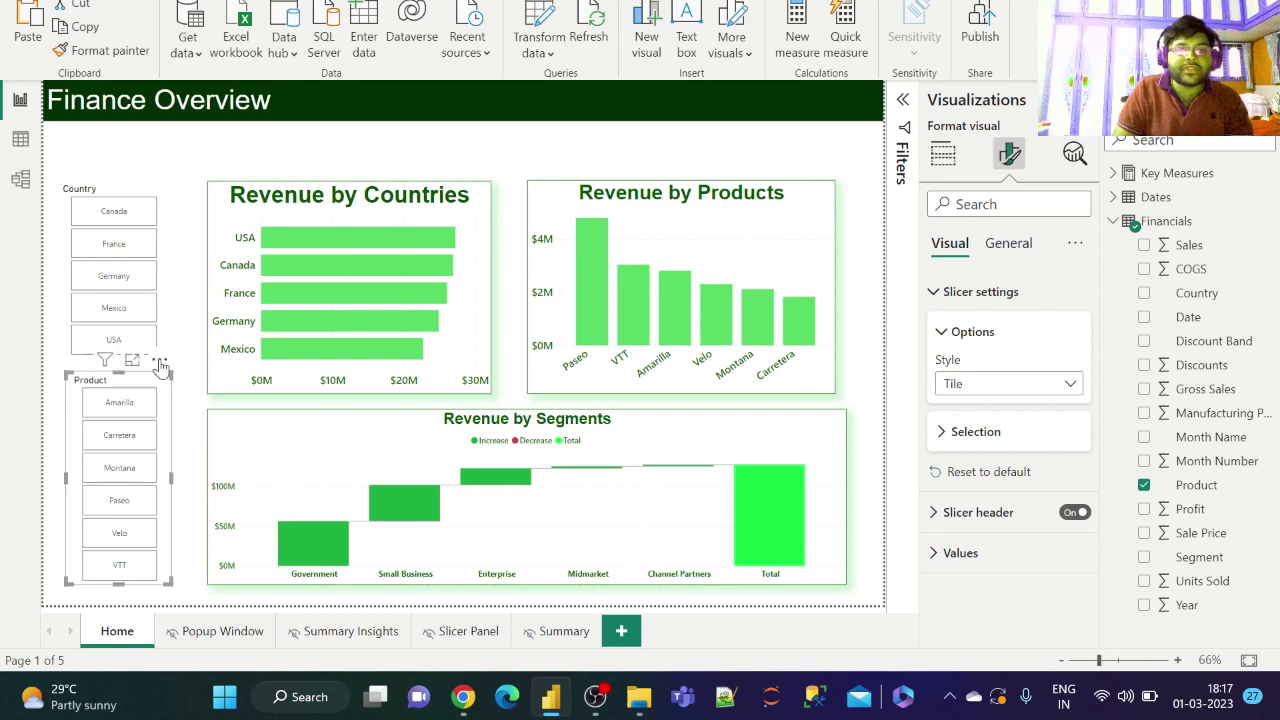
pyautogui.click(184, 400)
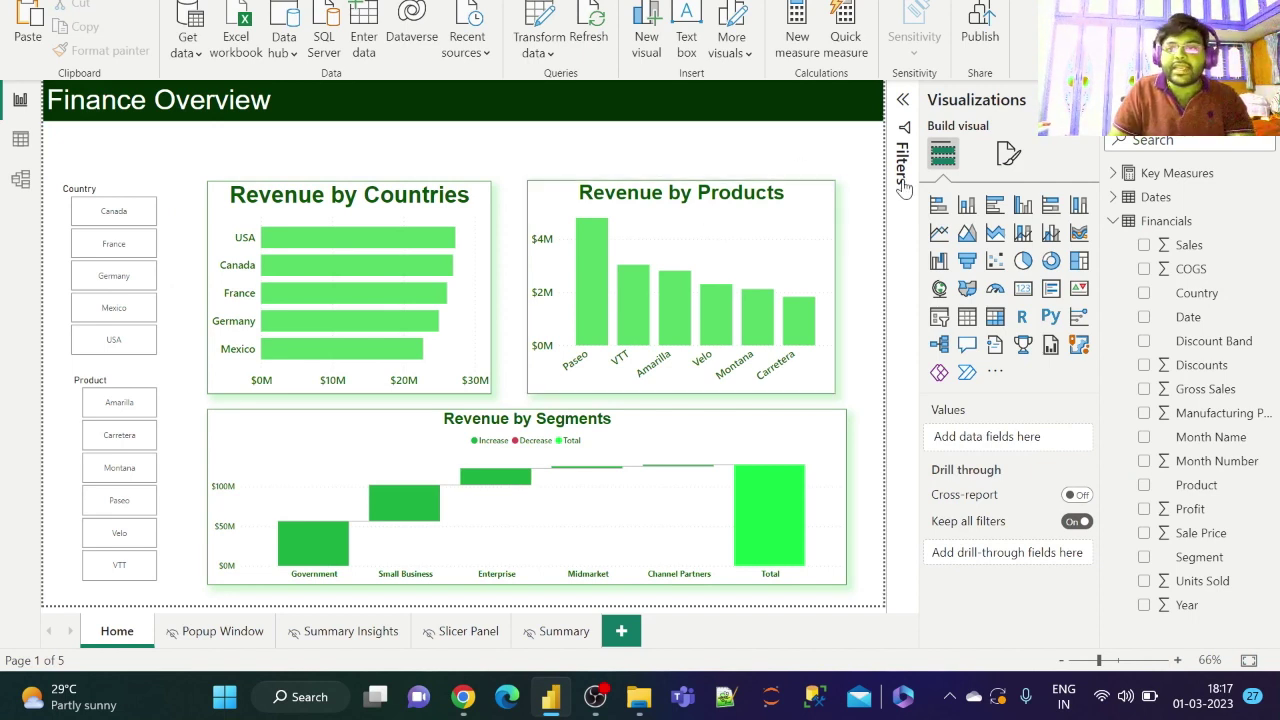
# - Set the page canvas height to 1200 px
pyautogui.click(1009, 156)
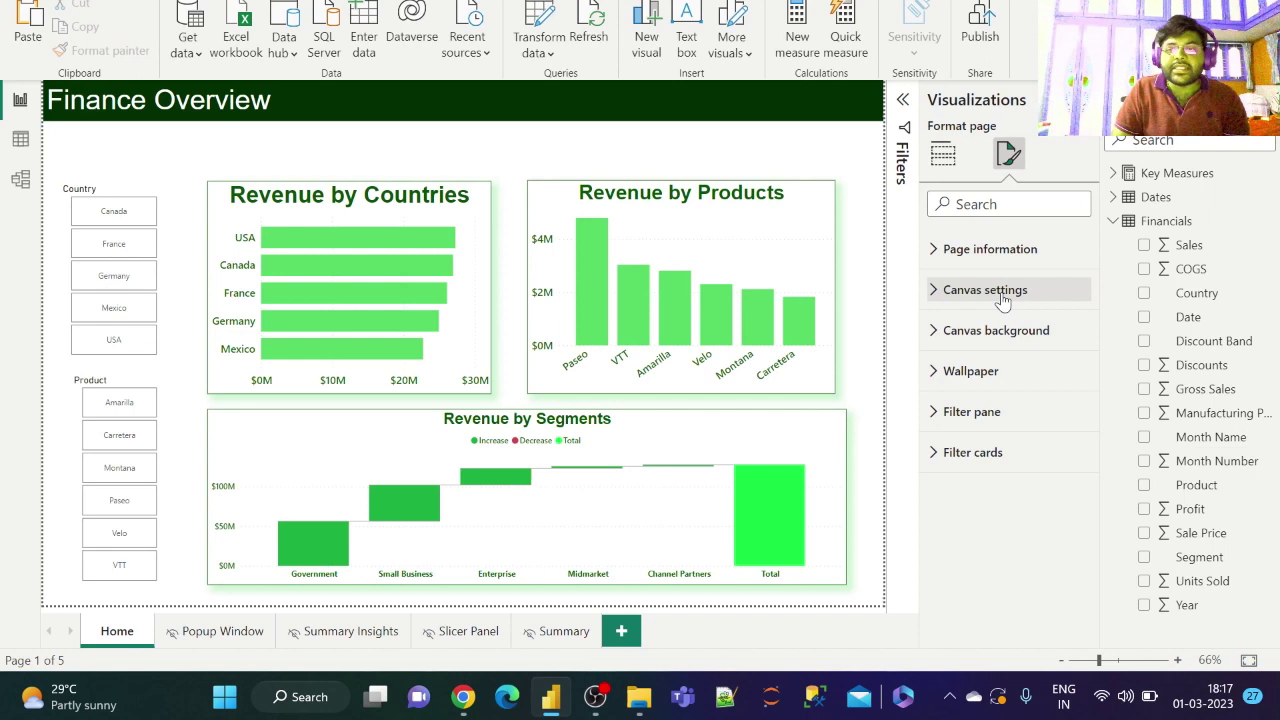
pyautogui.click(1003, 296)
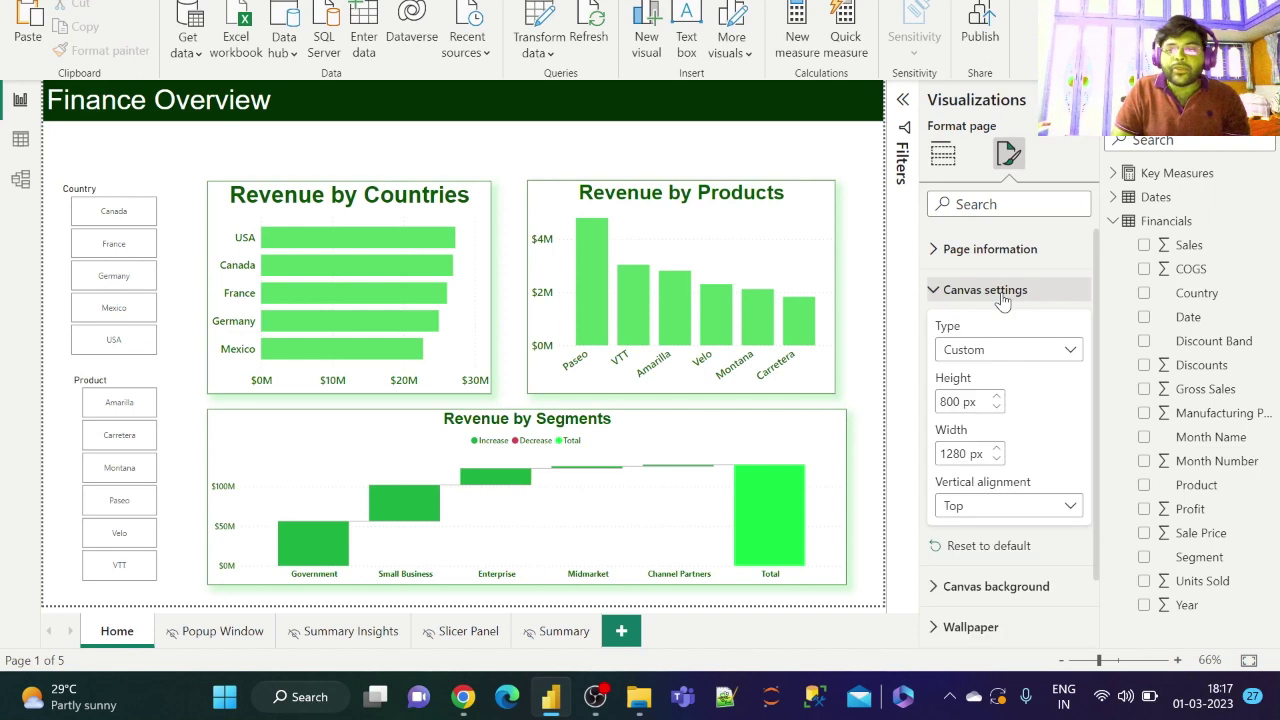
pyautogui.doubleClick(950, 401)
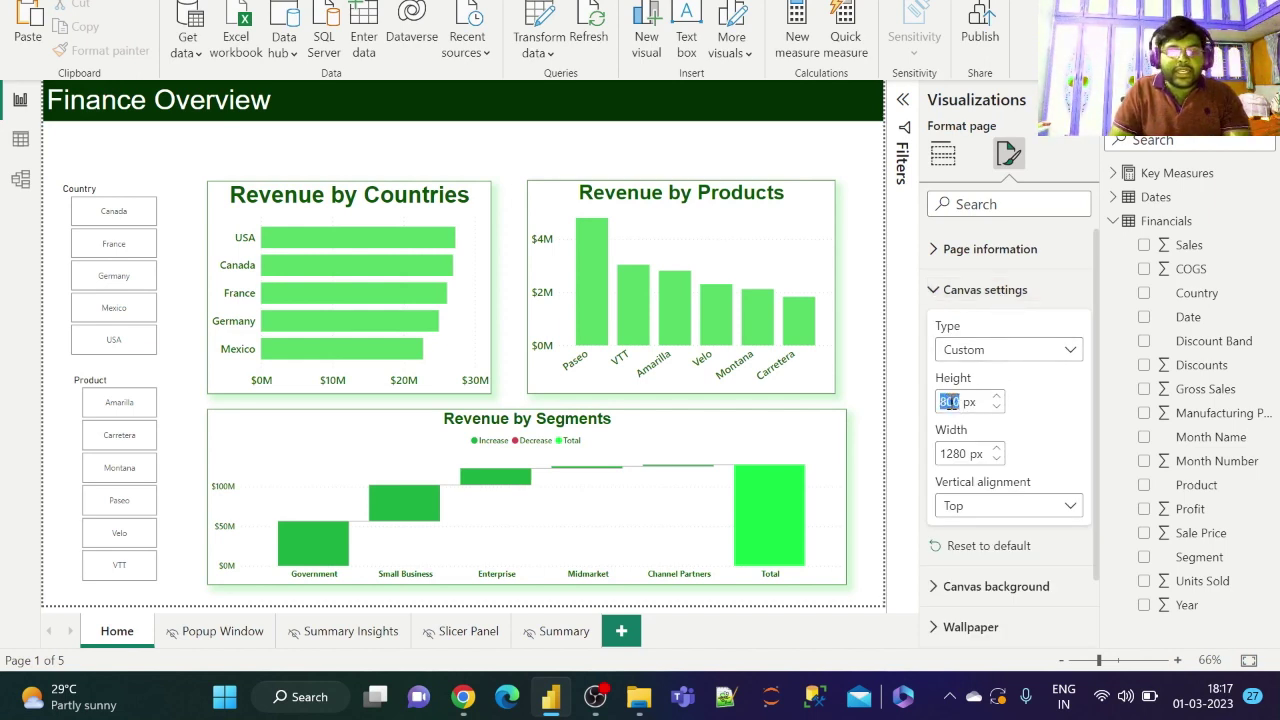
pyautogui.write('1200')
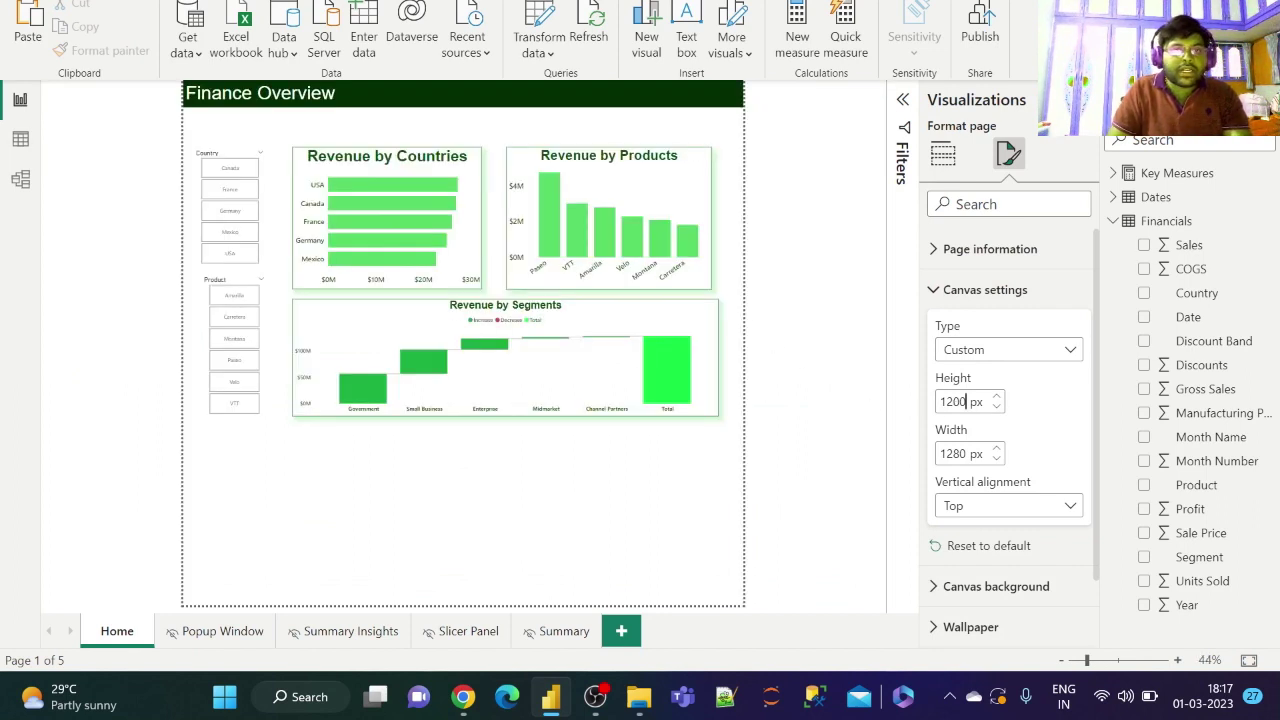
# - Fit the report page to the window width
pyautogui.click(520, 2)
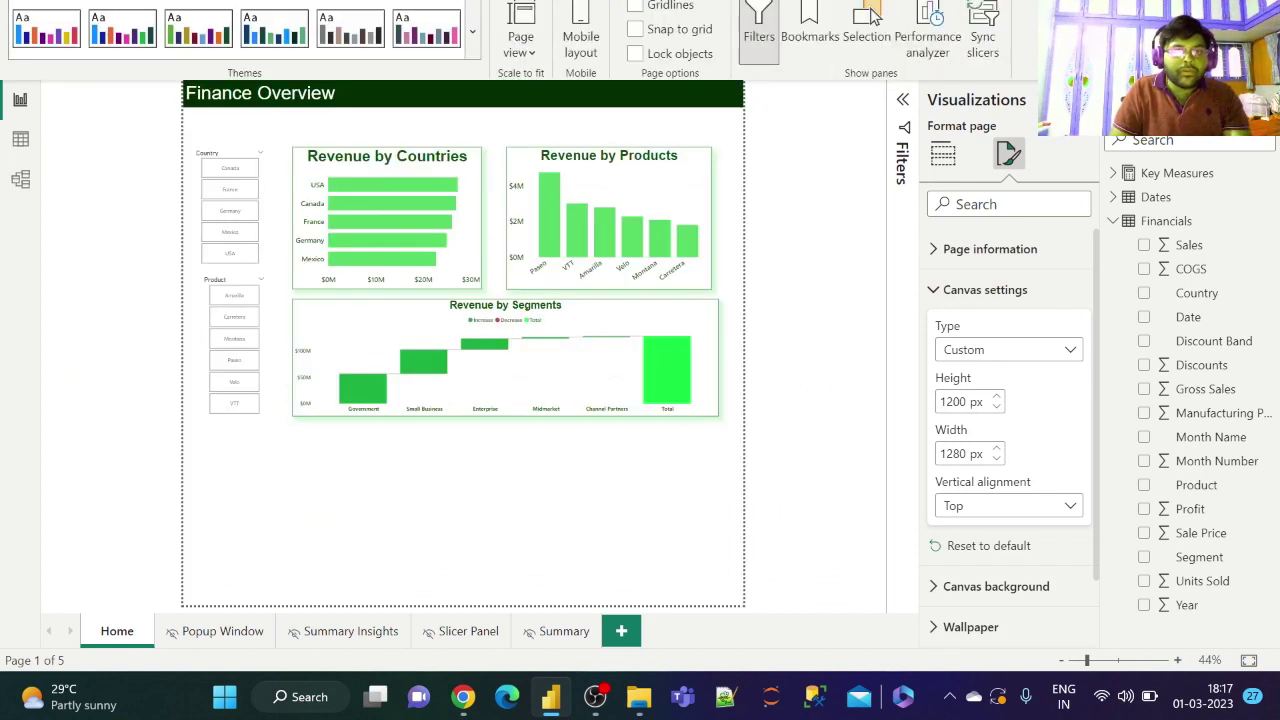
pyautogui.click(520, 45)
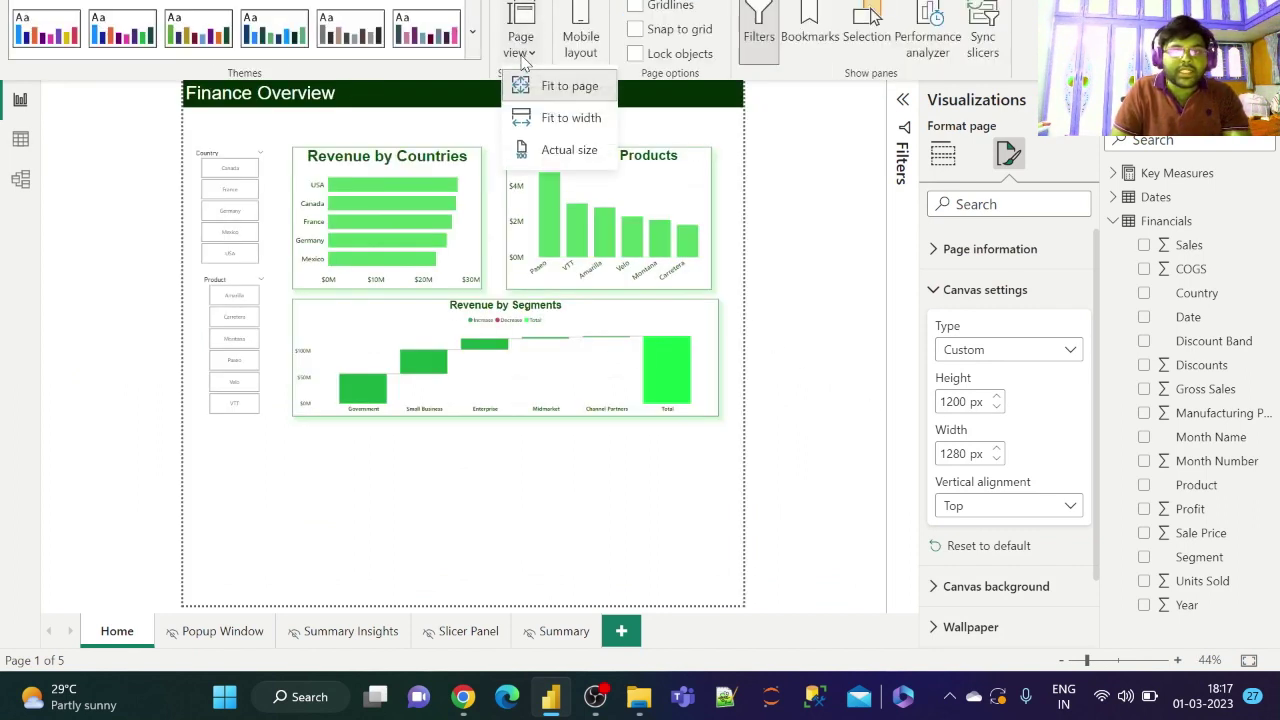
pyautogui.click(572, 128)
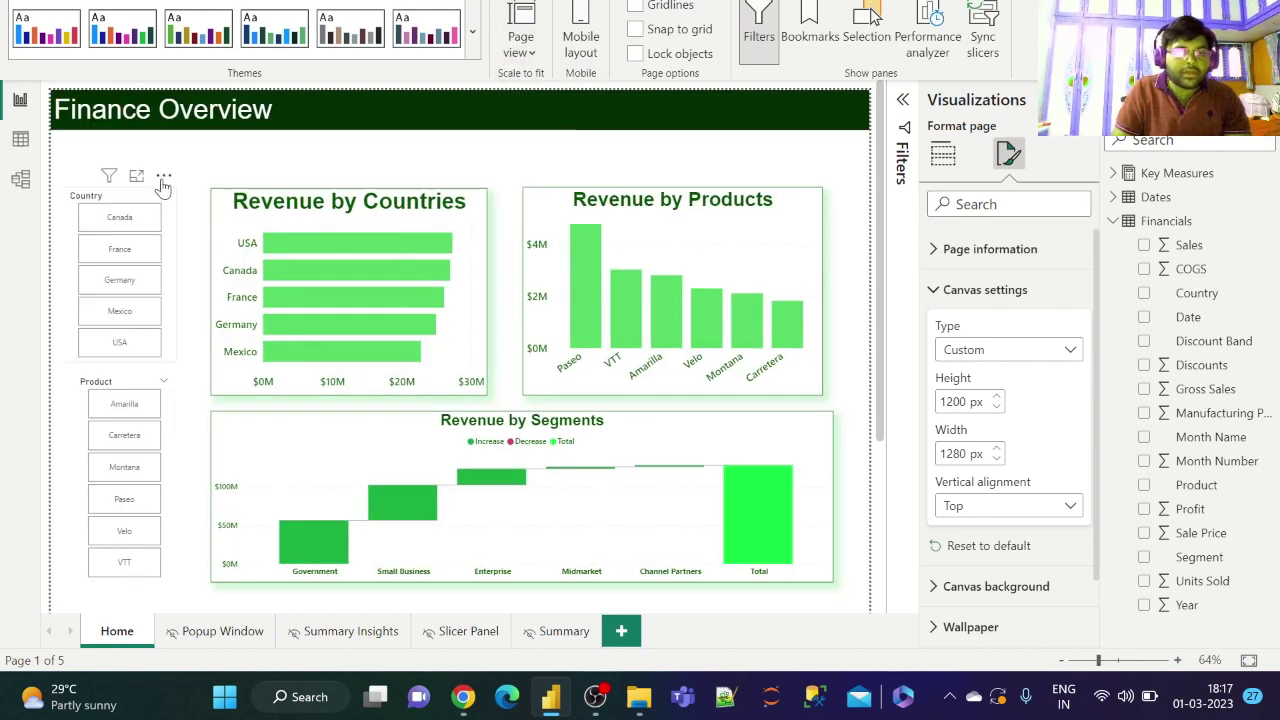
# - Raise the Country and Product slicers and shorten Product to five visible tiles
pyautogui.moveTo(158, 185); pyautogui.dragTo(168, 170)
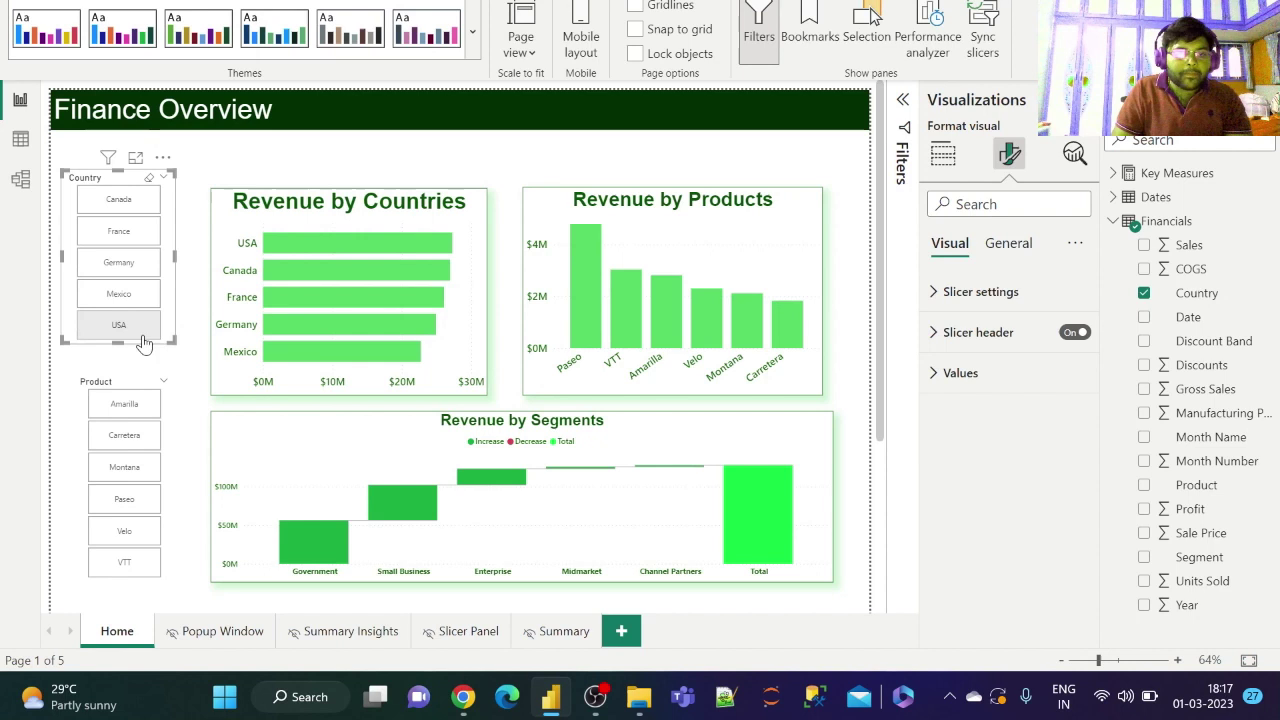
pyautogui.moveTo(167, 370); pyautogui.dragTo(155, 352)
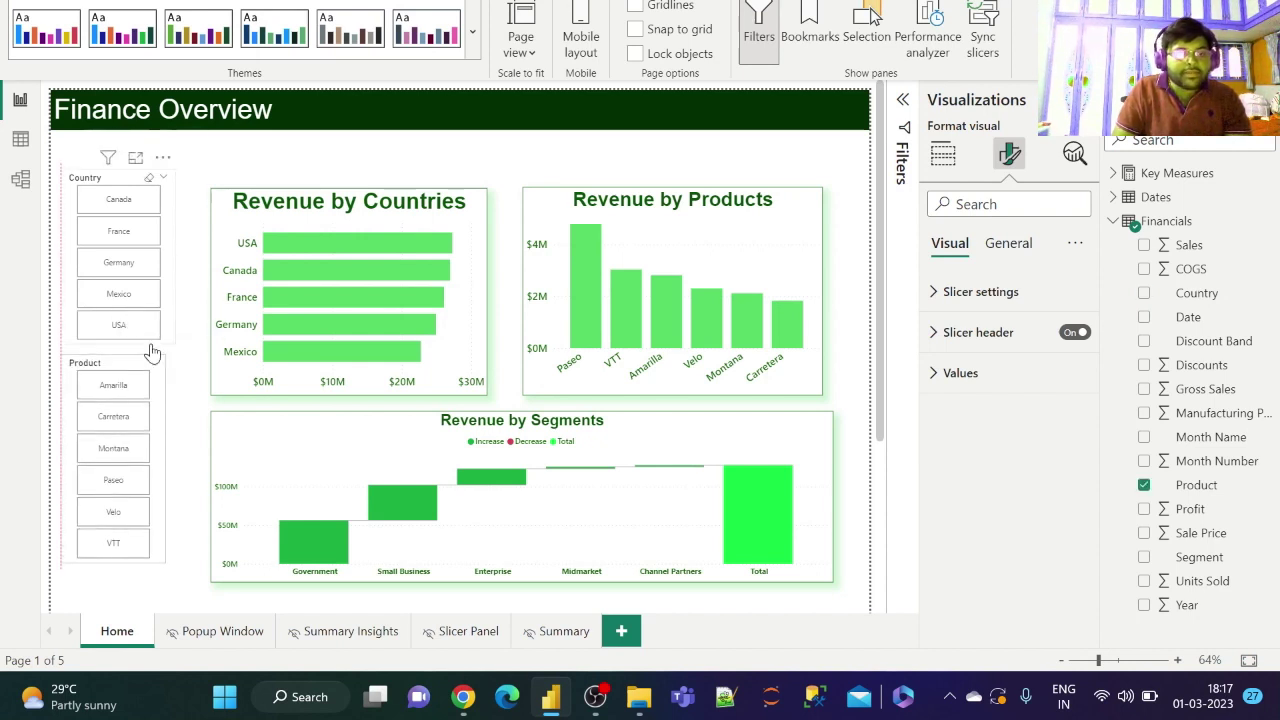
pyautogui.click(112, 556)
pyautogui.moveTo(110, 552); pyautogui.dragTo(119, 519)
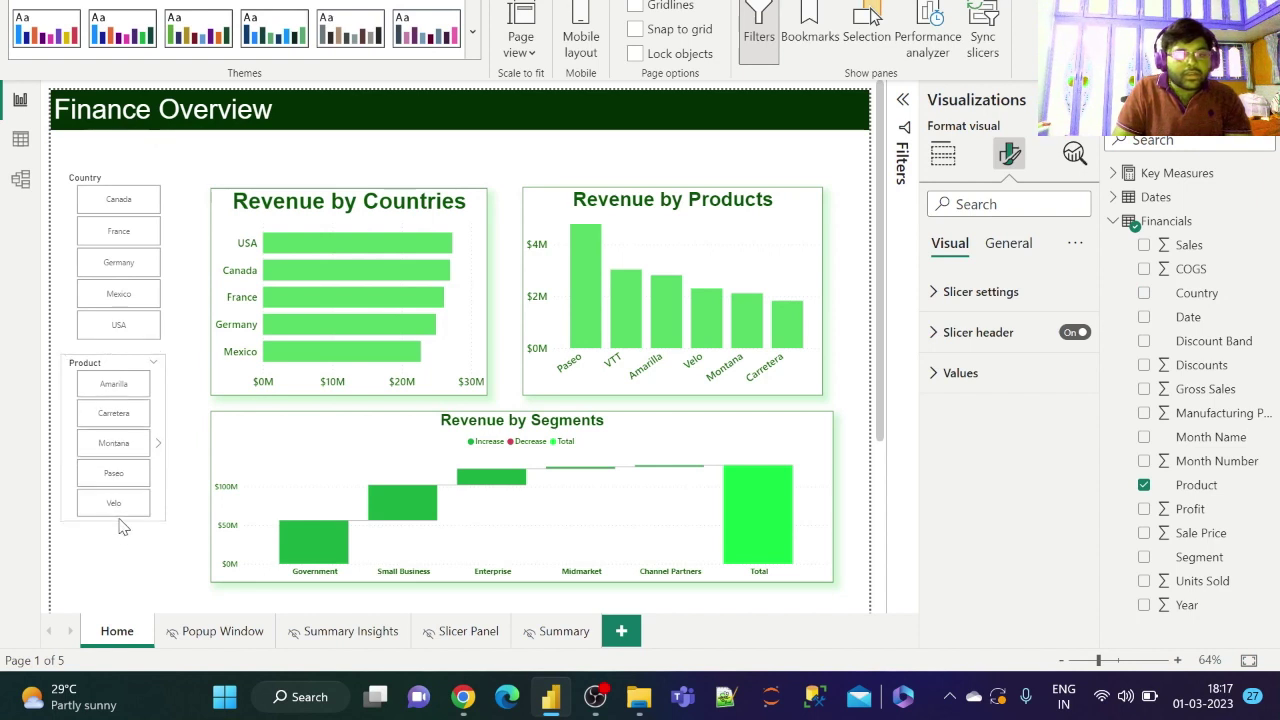
pyautogui.moveTo(158, 346); pyautogui.dragTo(168, 350)
# - Add a Discount Band slicer and place it below the Product slicer
pyautogui.click(183, 374)
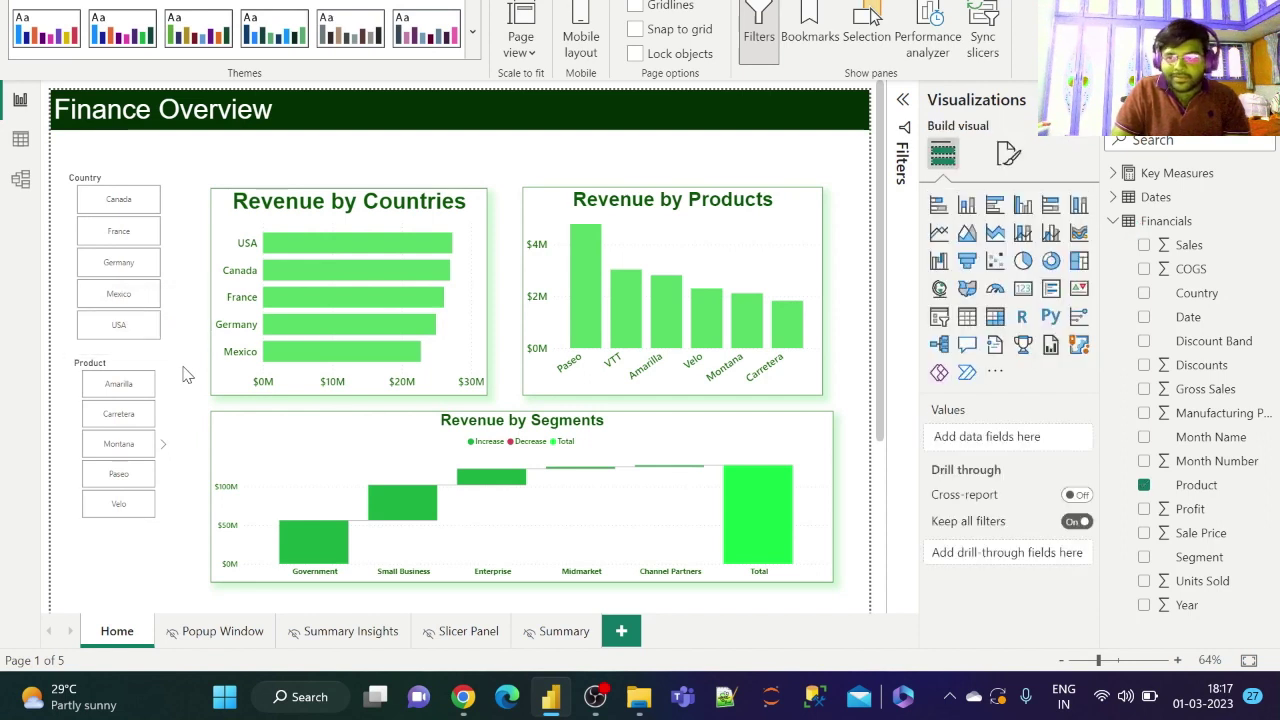
pyautogui.moveTo(1214, 341); pyautogui.dragTo(990, 437)
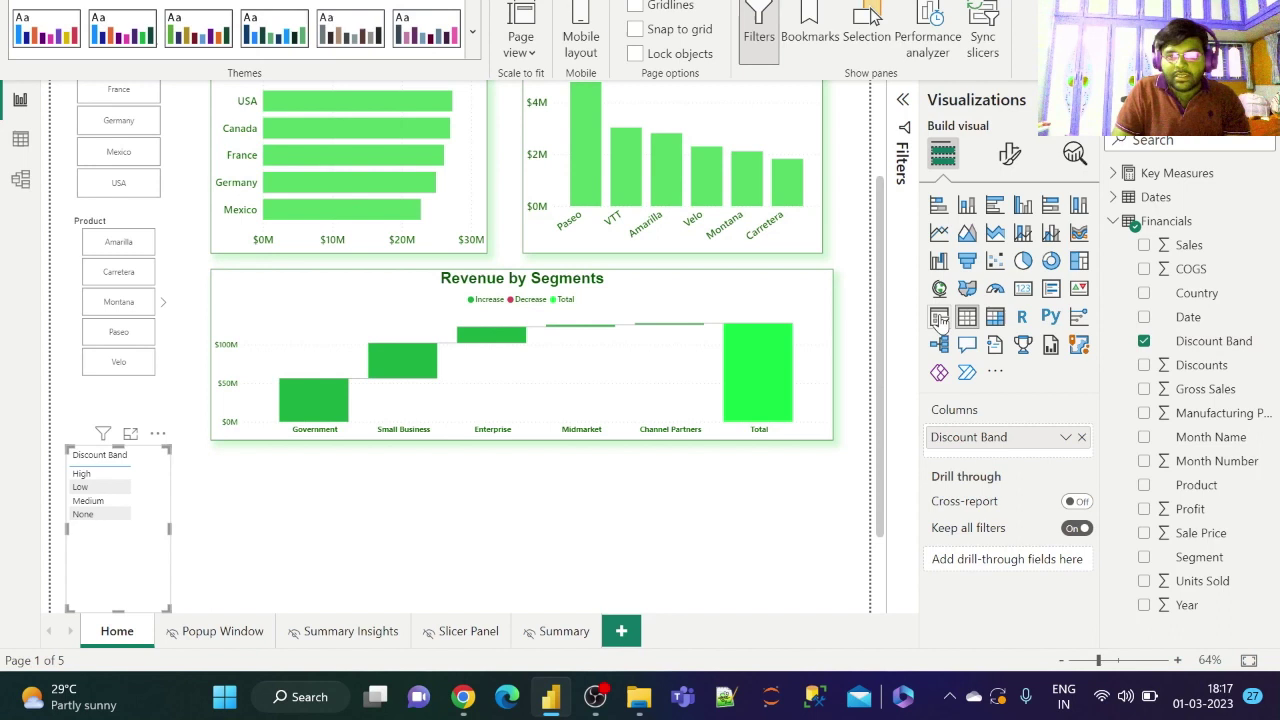
pyautogui.click(940, 318)
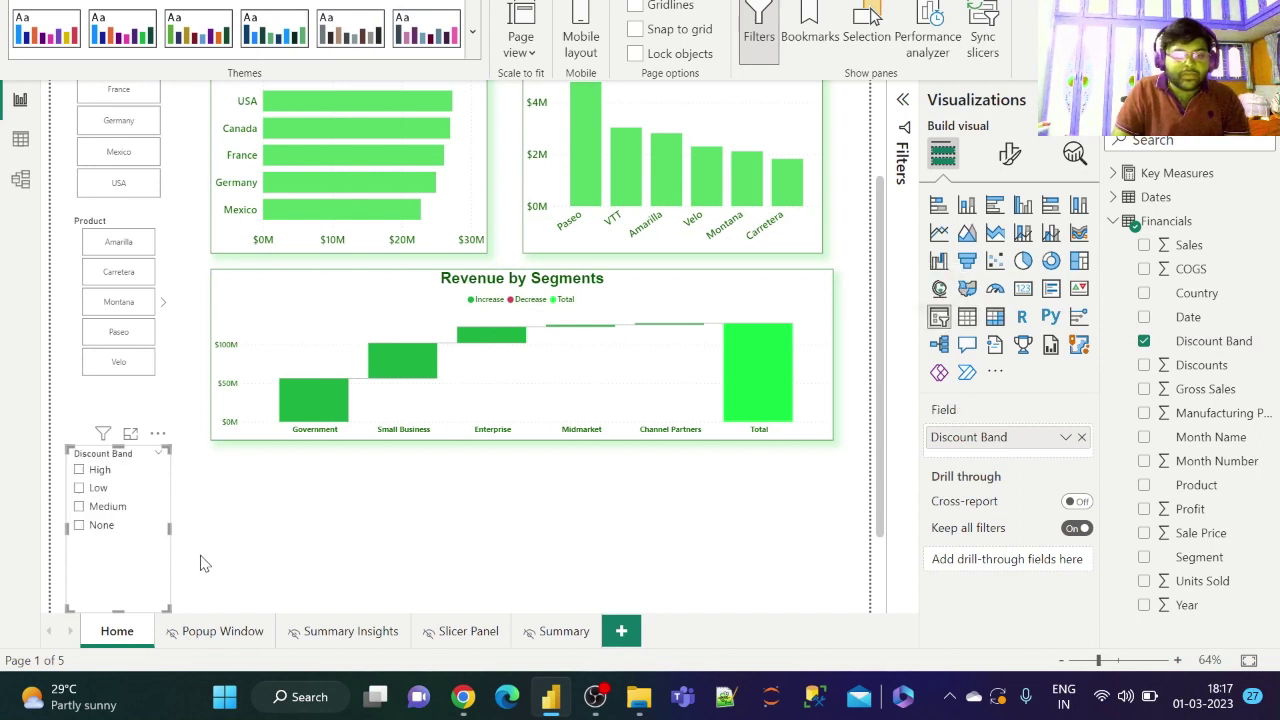
pyautogui.moveTo(118, 606); pyautogui.dragTo(118, 568)
pyautogui.moveTo(158, 434); pyautogui.dragTo(161, 390)
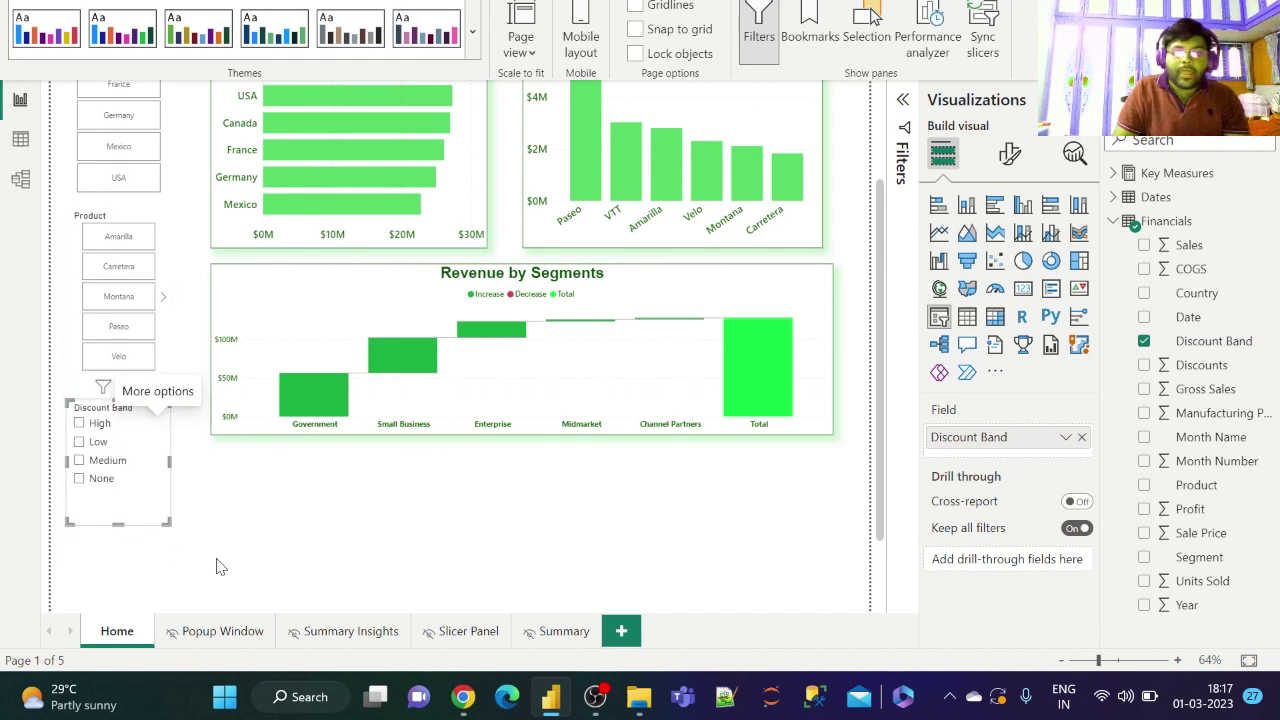
# - Make the Discount Band slicer tiles and lengthen it so High, Low, Medium and None show
pyautogui.click(1010, 155)
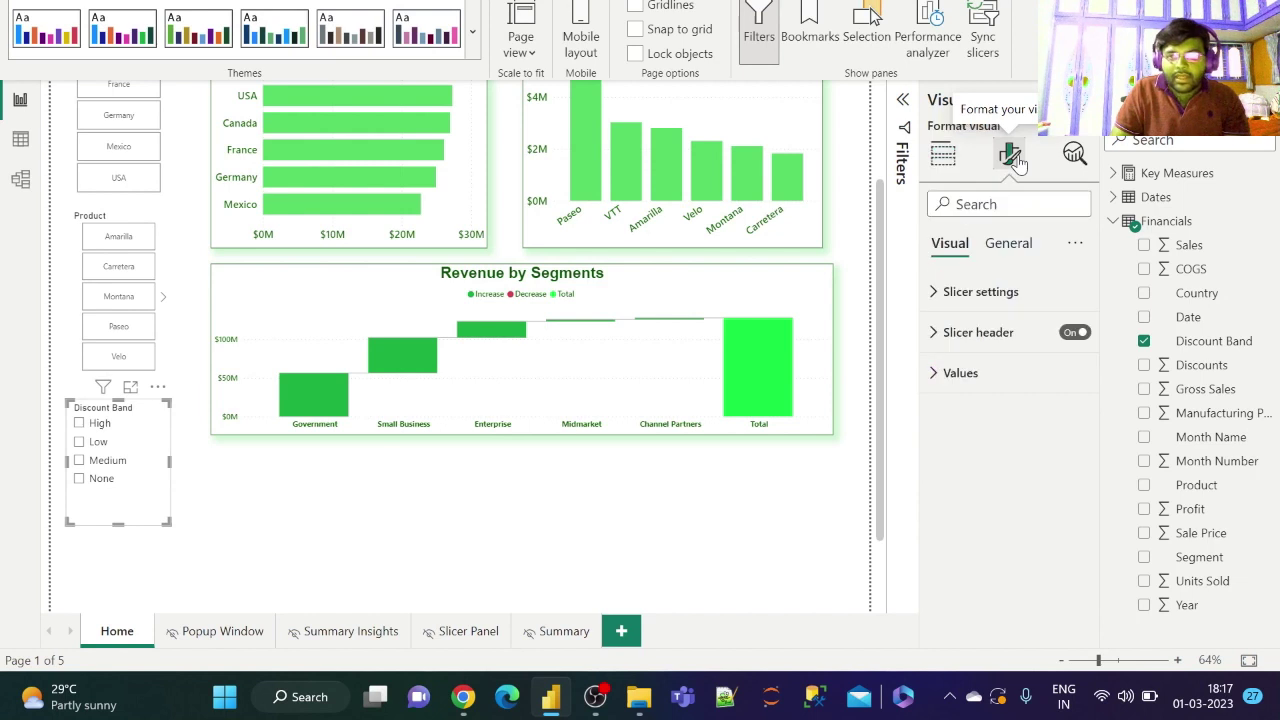
pyautogui.click(980, 292)
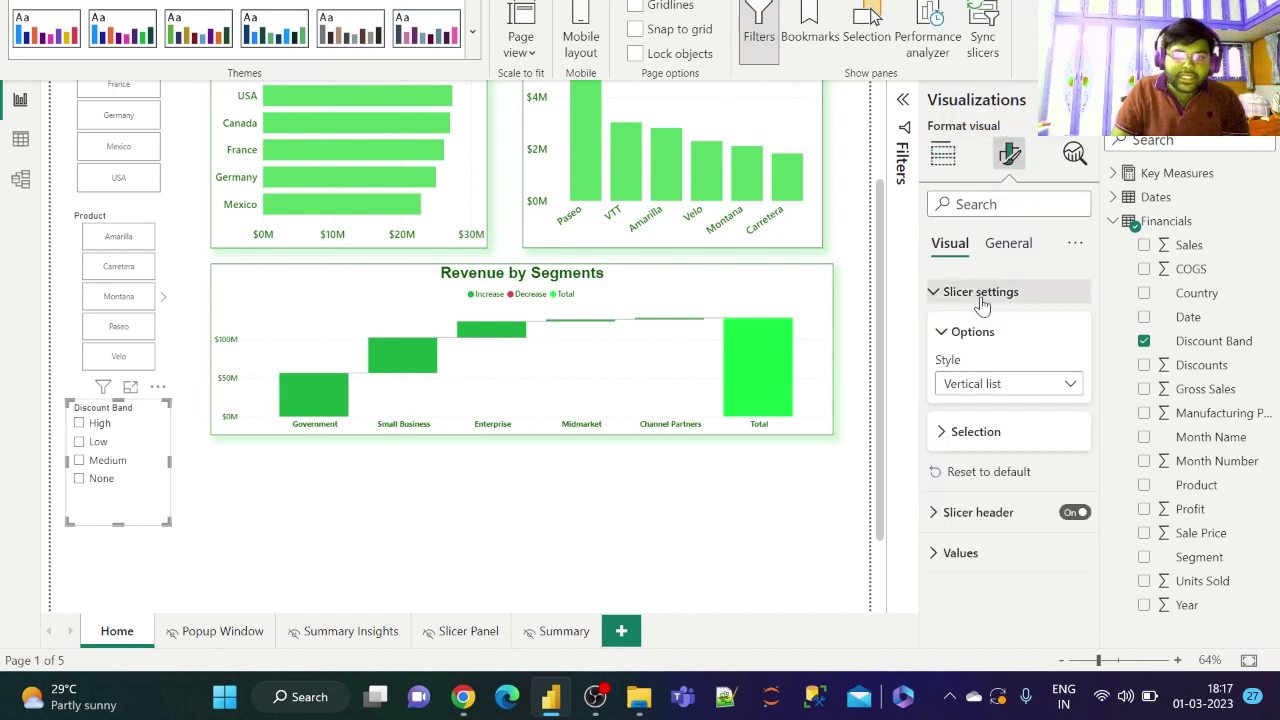
pyautogui.click(1006, 384)
pyautogui.press('Escape')
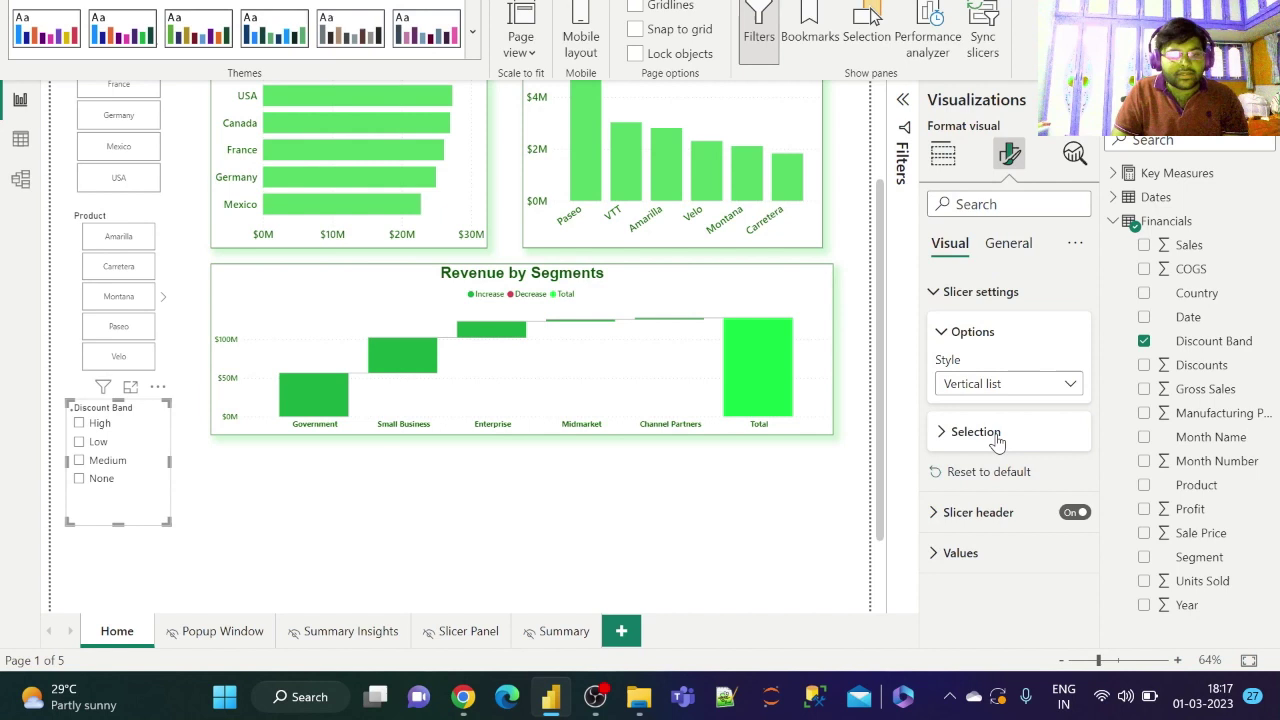
pyautogui.click(118, 512)
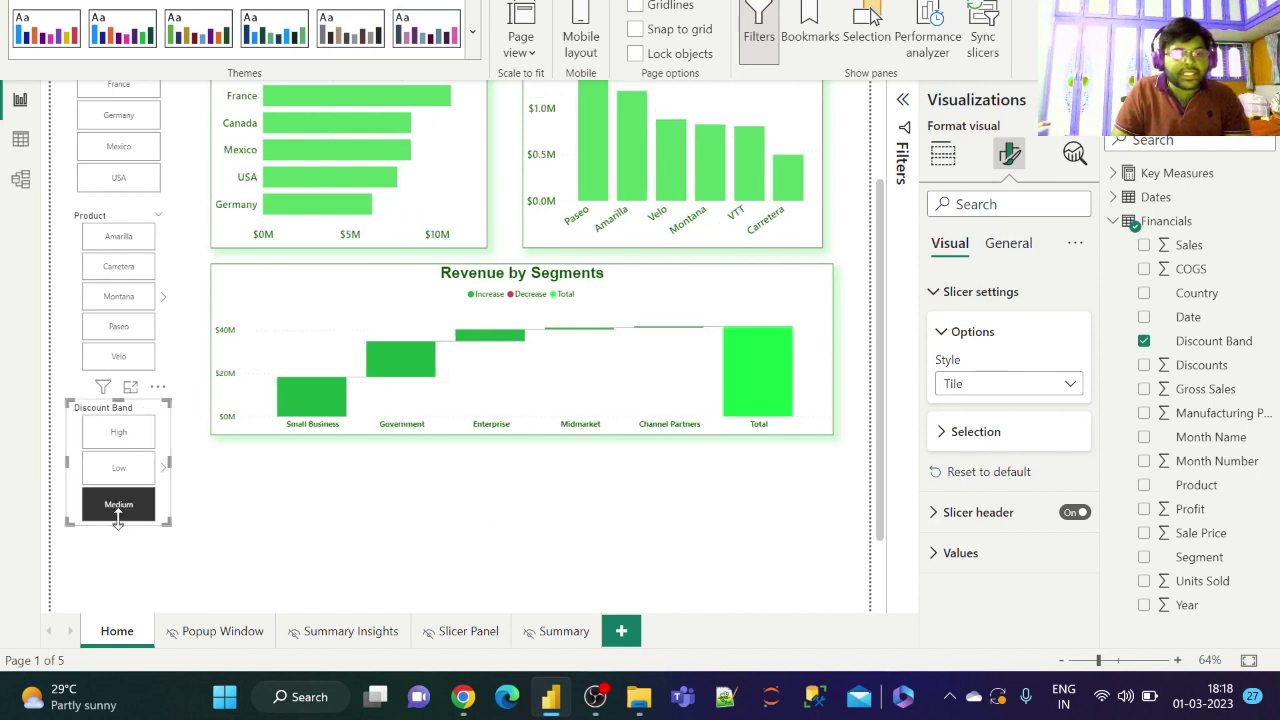
pyautogui.click(117, 518)
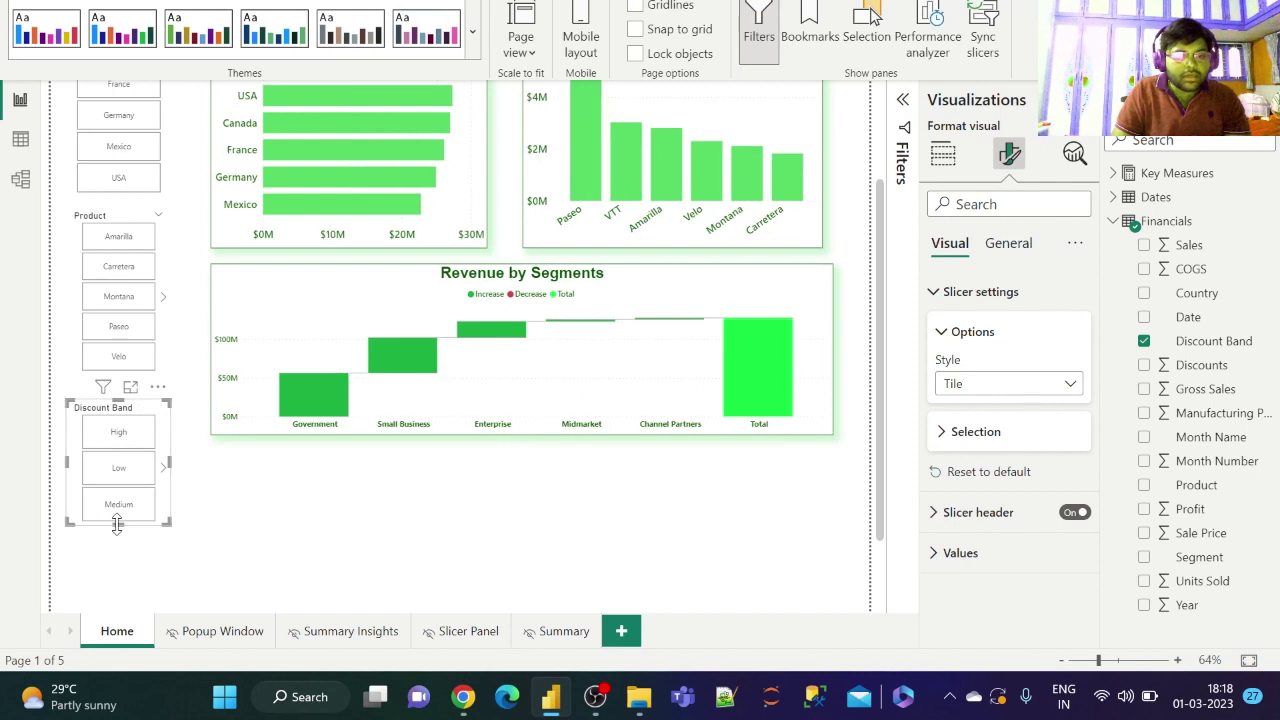
pyautogui.moveTo(117, 527); pyautogui.dragTo(119, 571)
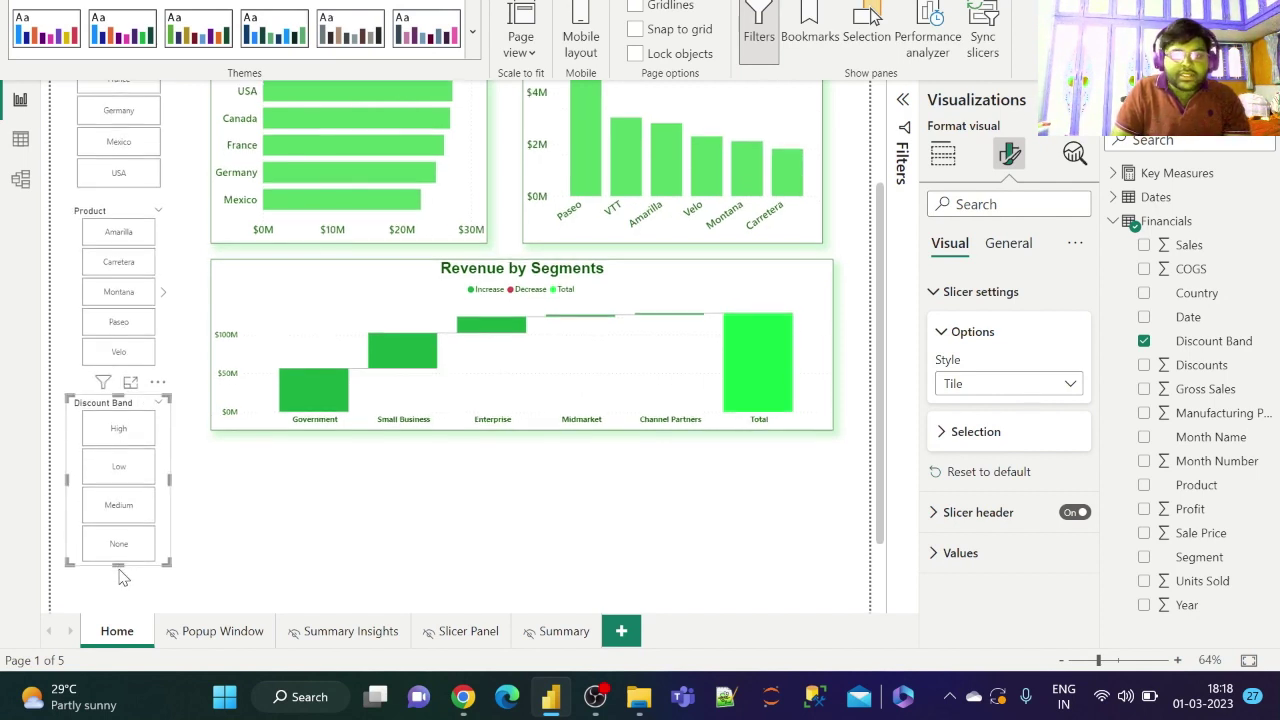
# - Stretch the Revenue by Segments waterfall chart downward so its axis and labels enlarge
pyautogui.click(686, 284)
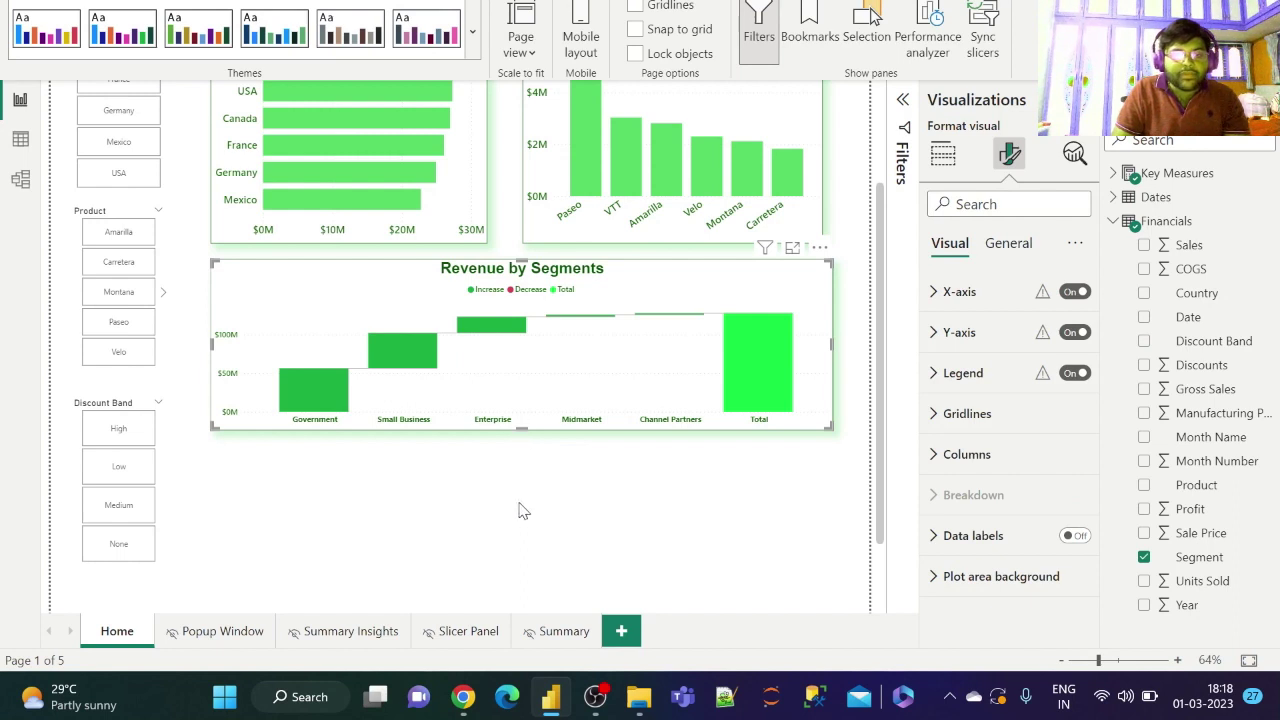
pyautogui.moveTo(519, 511); pyautogui.dragTo(519, 566)
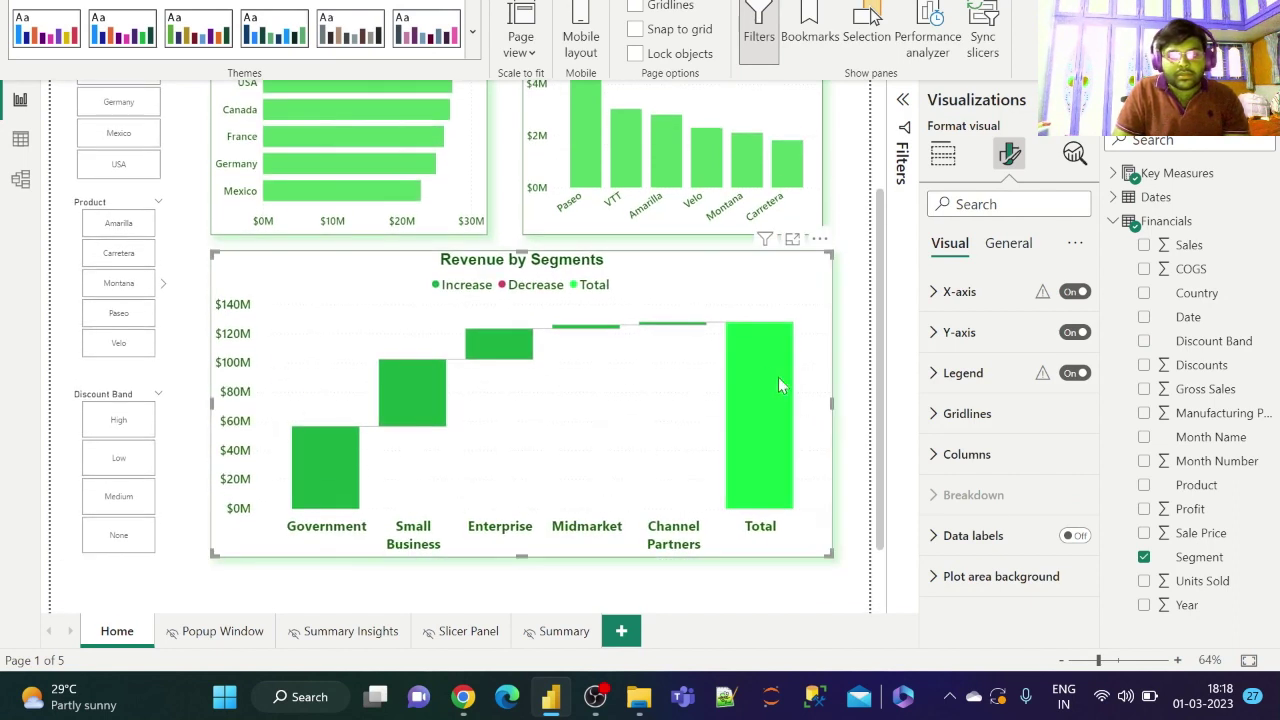
pyautogui.click(855, 385)
pyautogui.scroll(3, 855, 385)
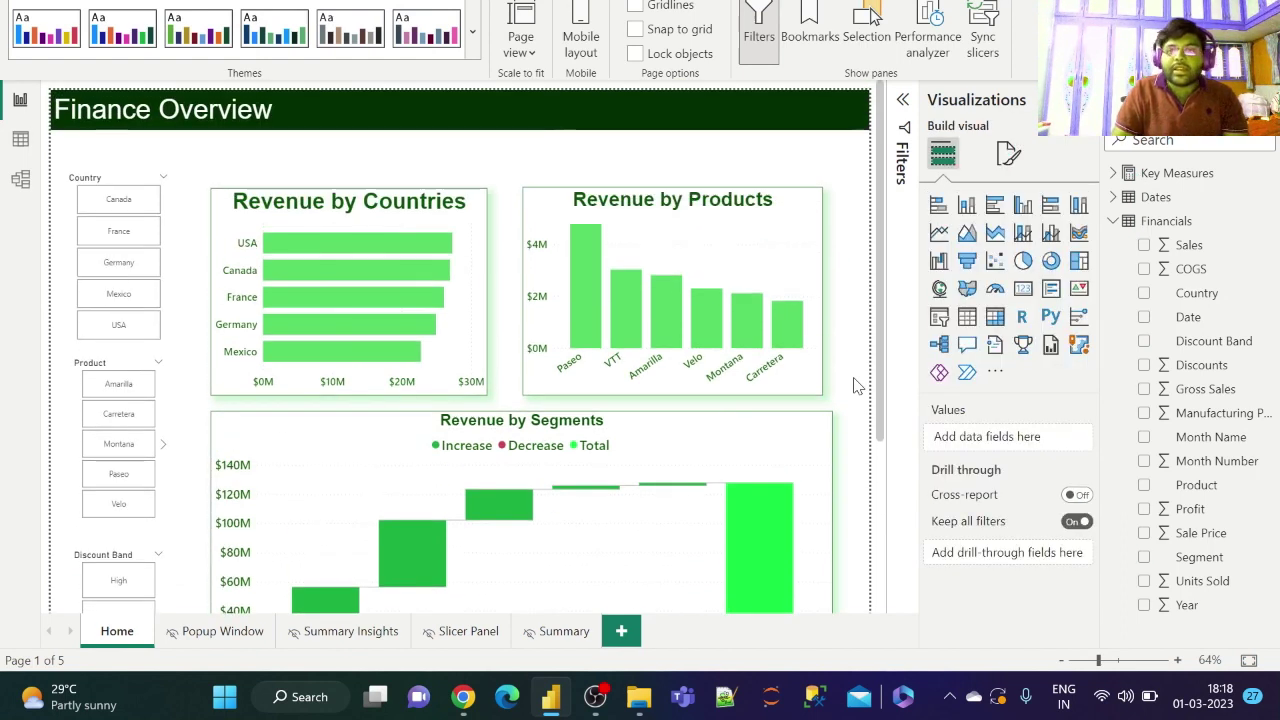
# - Set the canvas background to White 10% darker at about 35% transparency
pyautogui.click(1008, 155)
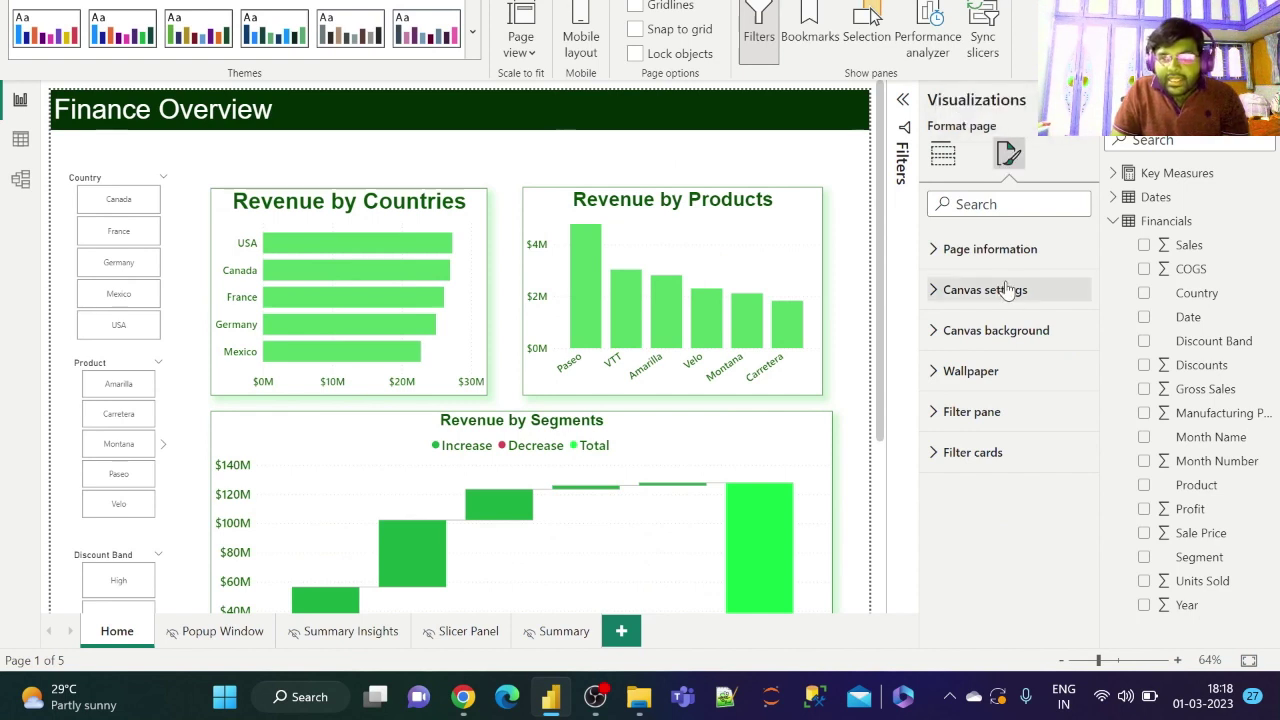
pyautogui.click(1025, 338)
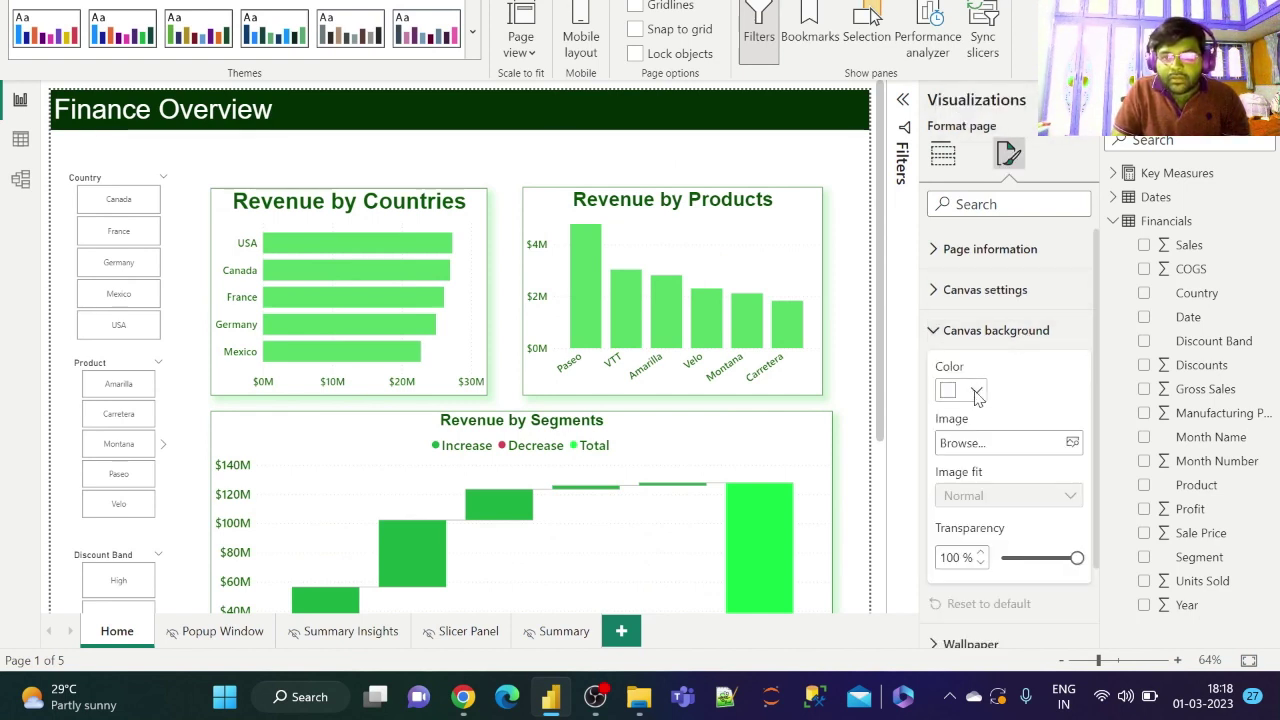
pyautogui.click(977, 393)
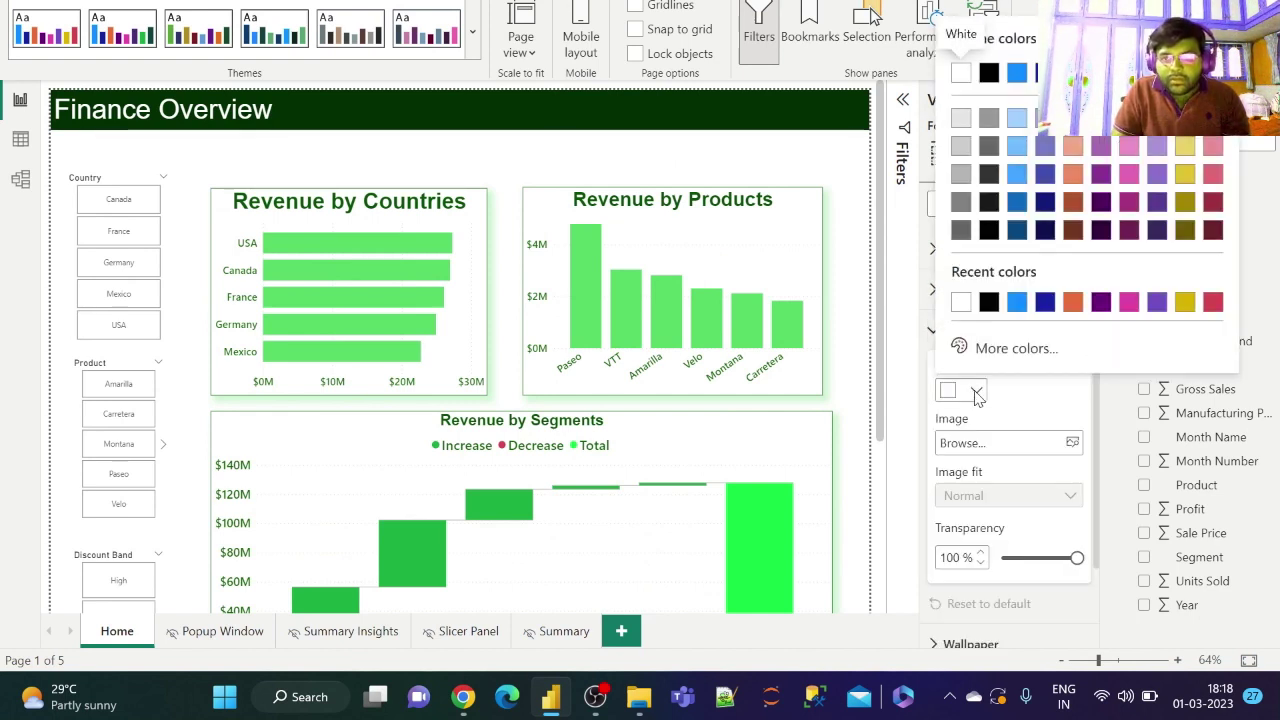
pyautogui.click(959, 120)
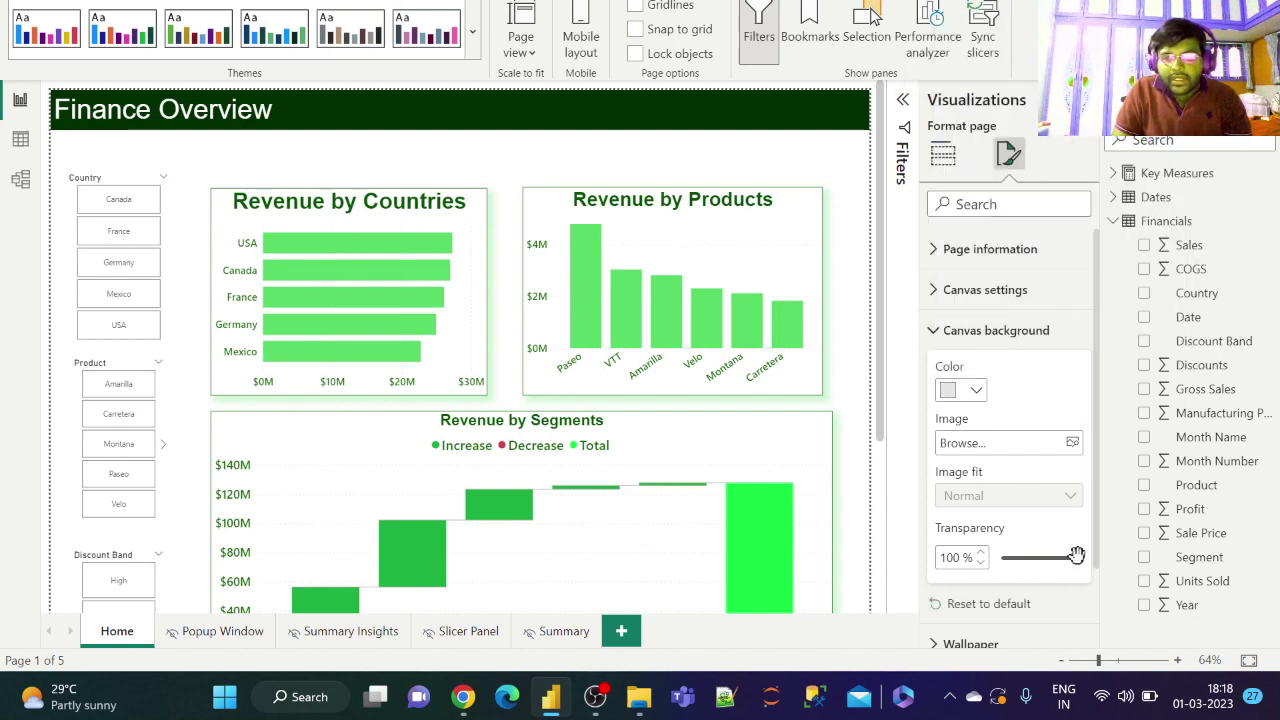
pyautogui.moveTo(1076, 558); pyautogui.dragTo(1027, 558)
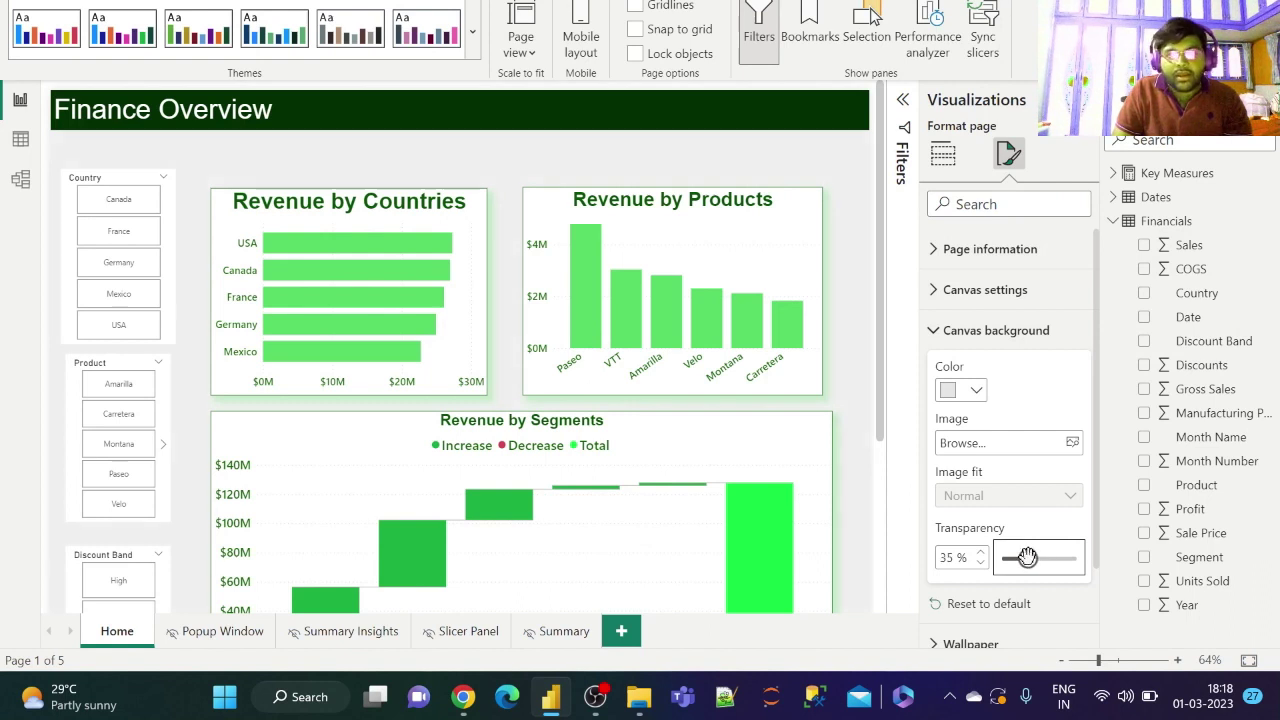
# - Make the Country slicer's value text white
pyautogui.click(157, 180)
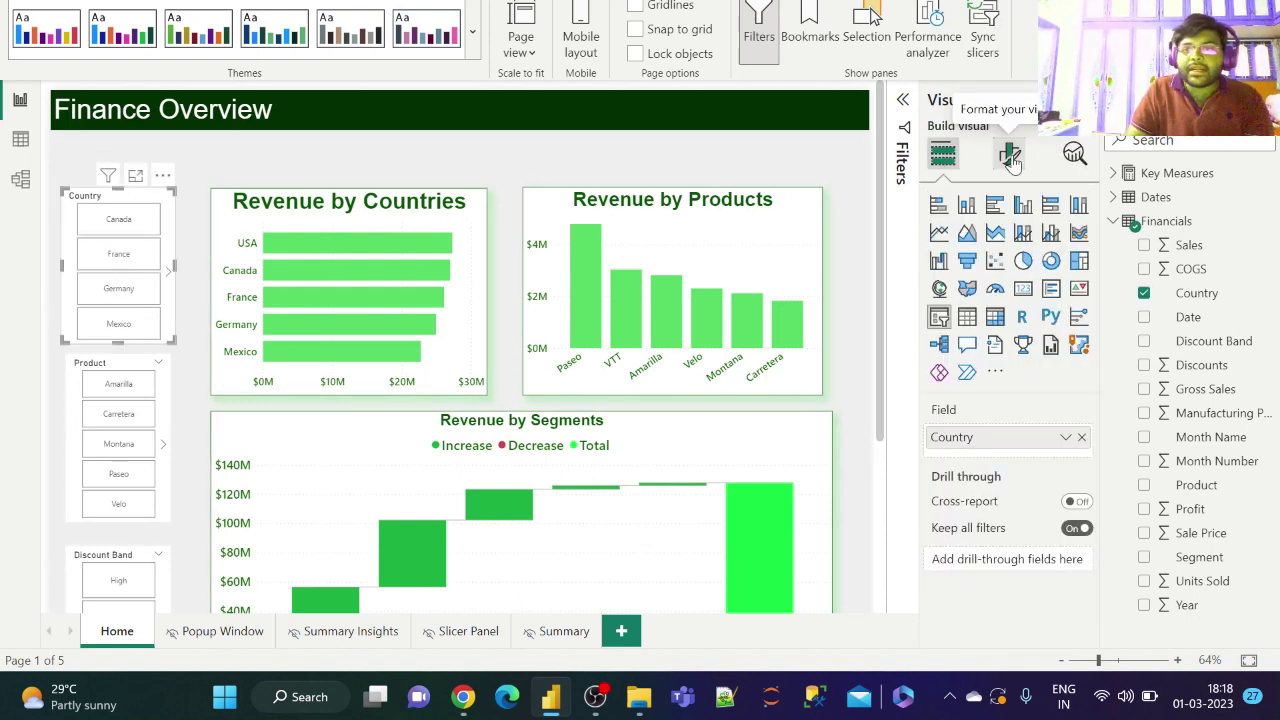
pyautogui.click(1012, 157)
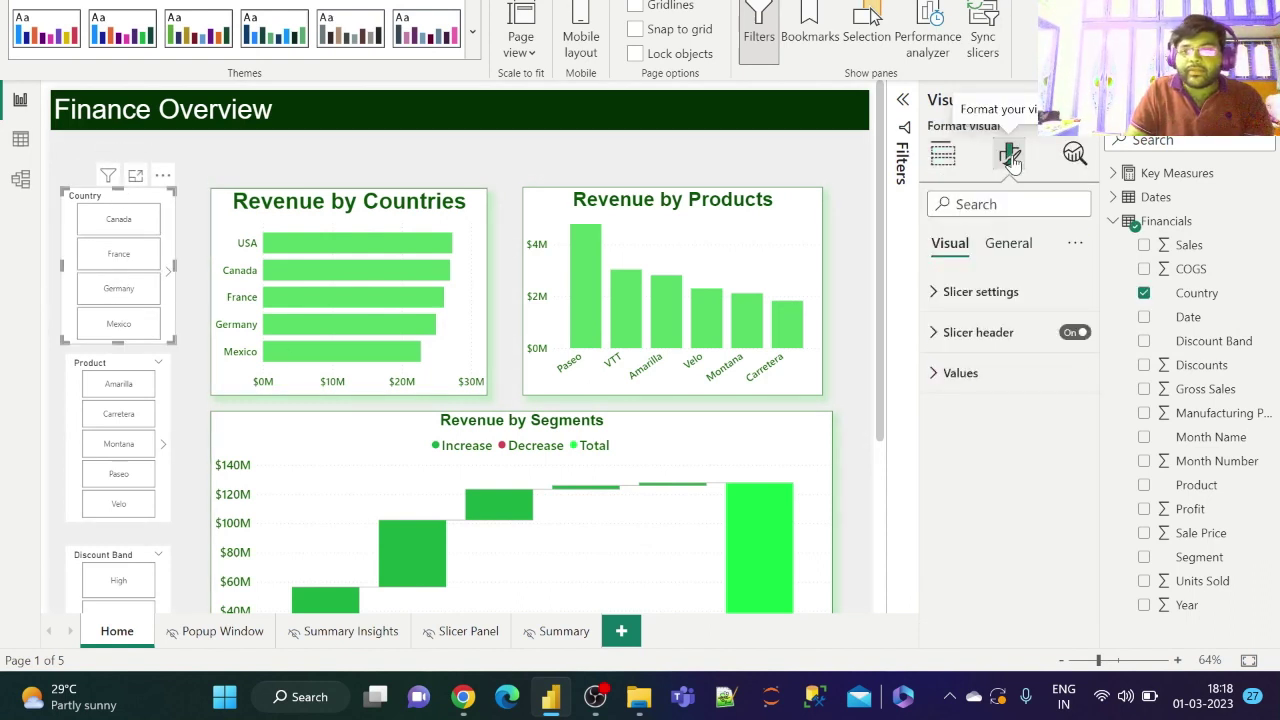
pyautogui.click(980, 375)
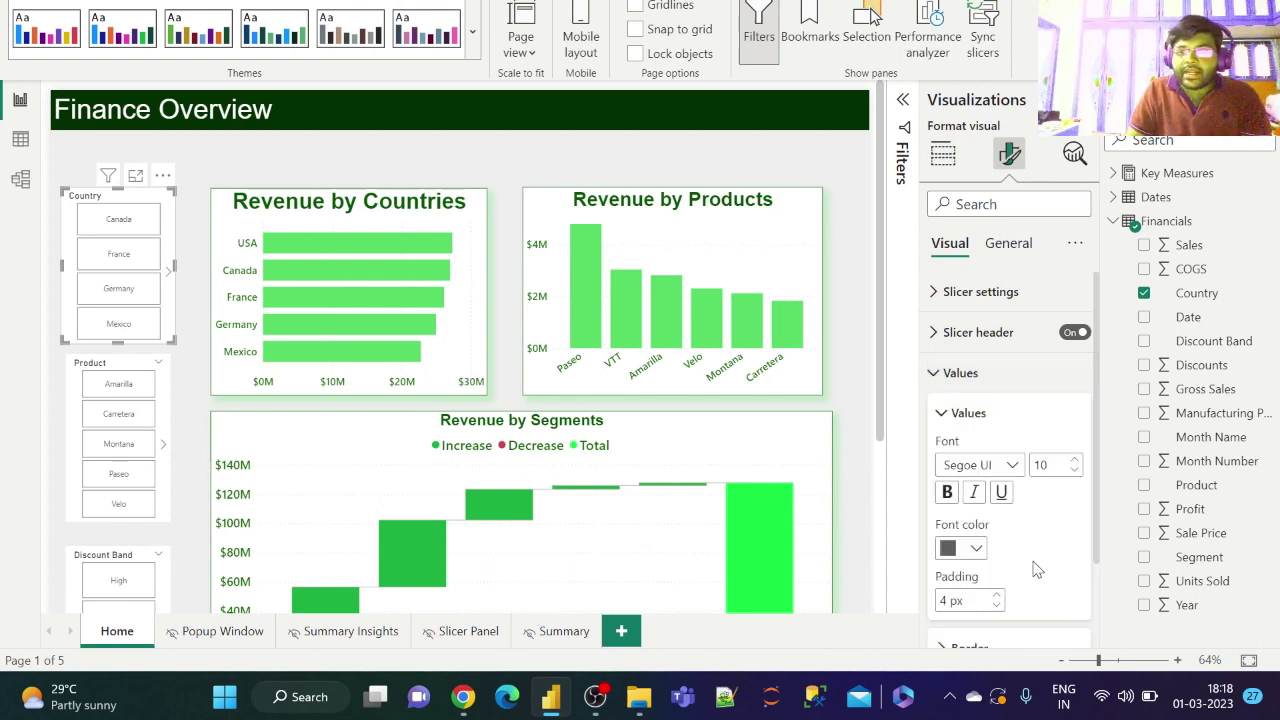
pyautogui.scroll(-2, 1036, 566)
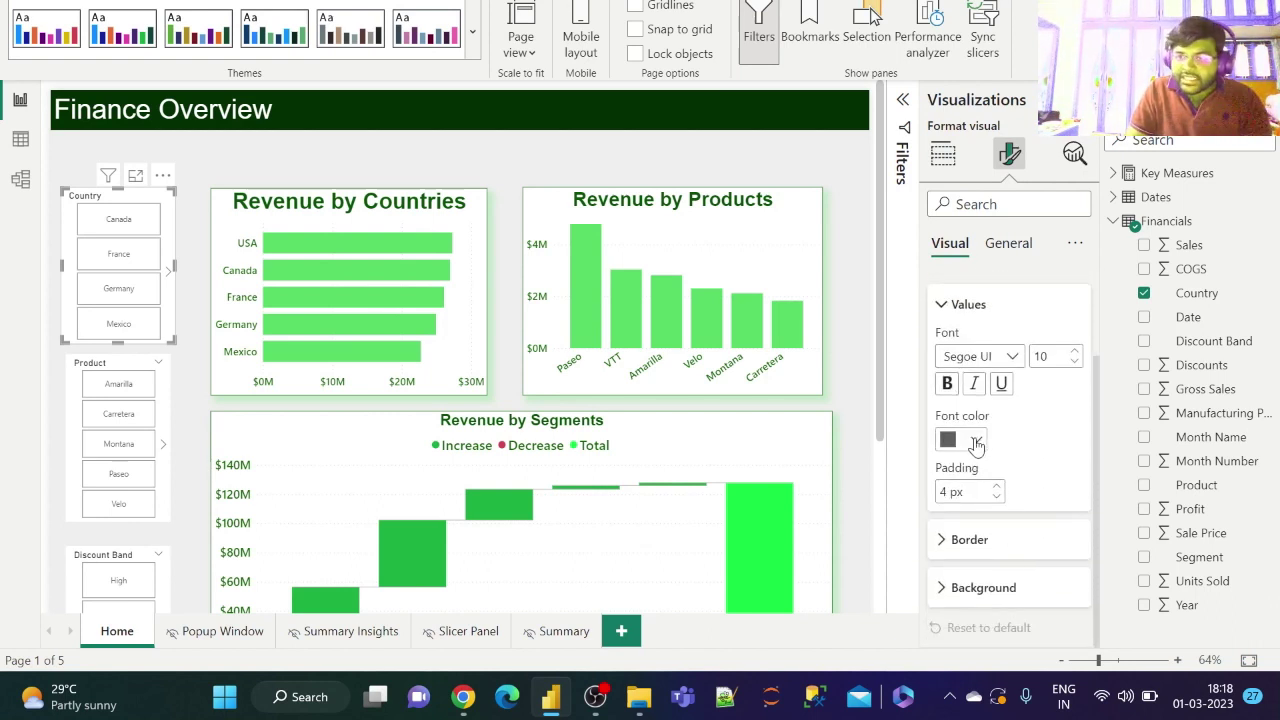
pyautogui.click(976, 441)
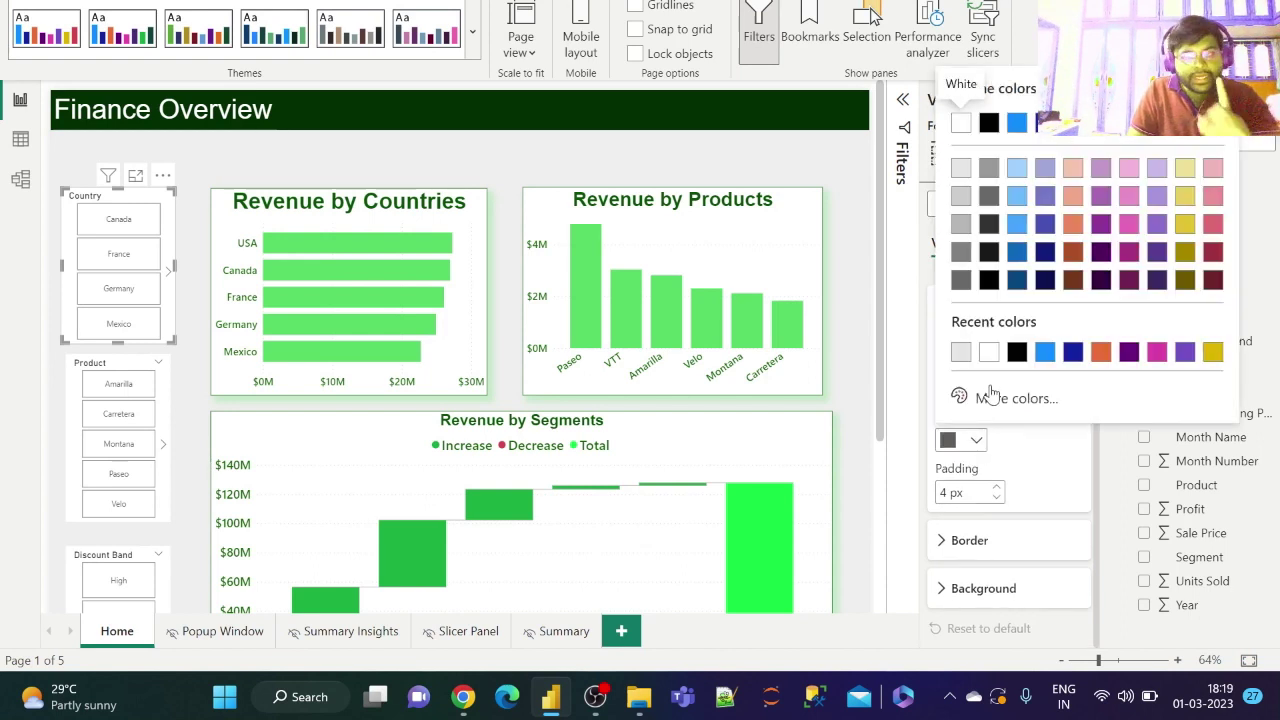
pyautogui.click(988, 353)
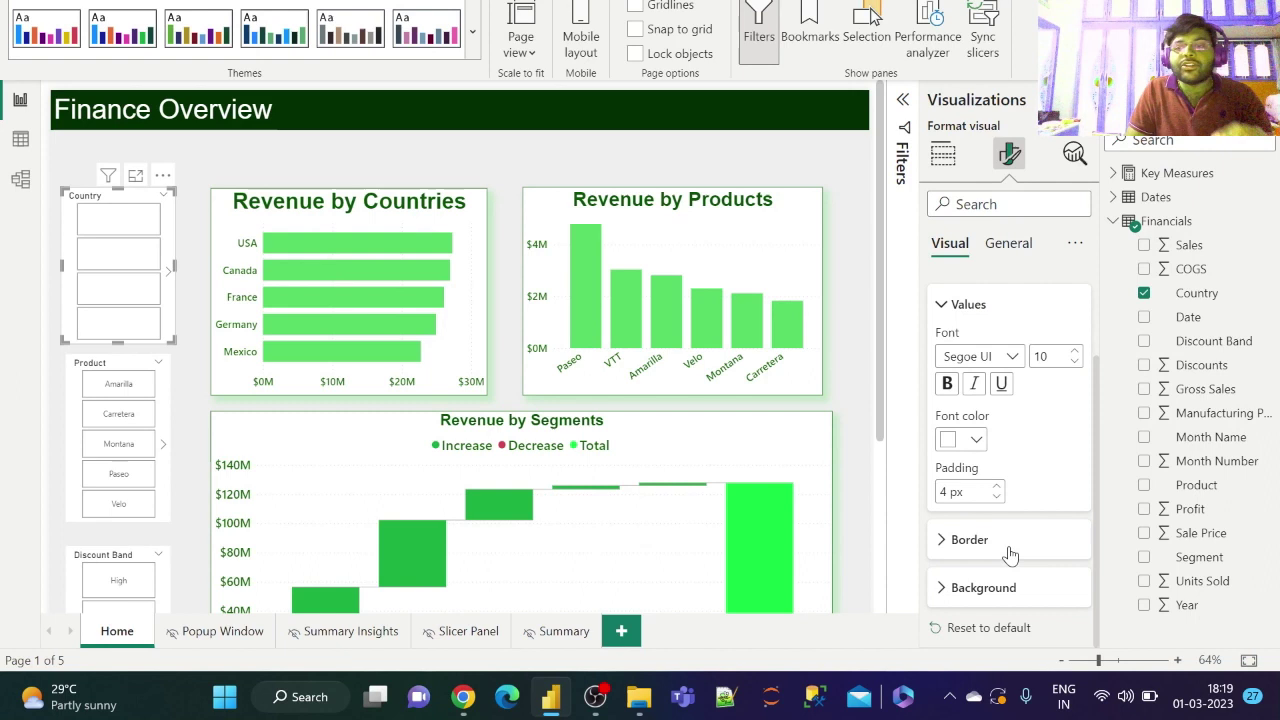
# - Give the Country slicer tiles a green background using the custom colour picker
pyautogui.click(1003, 592)
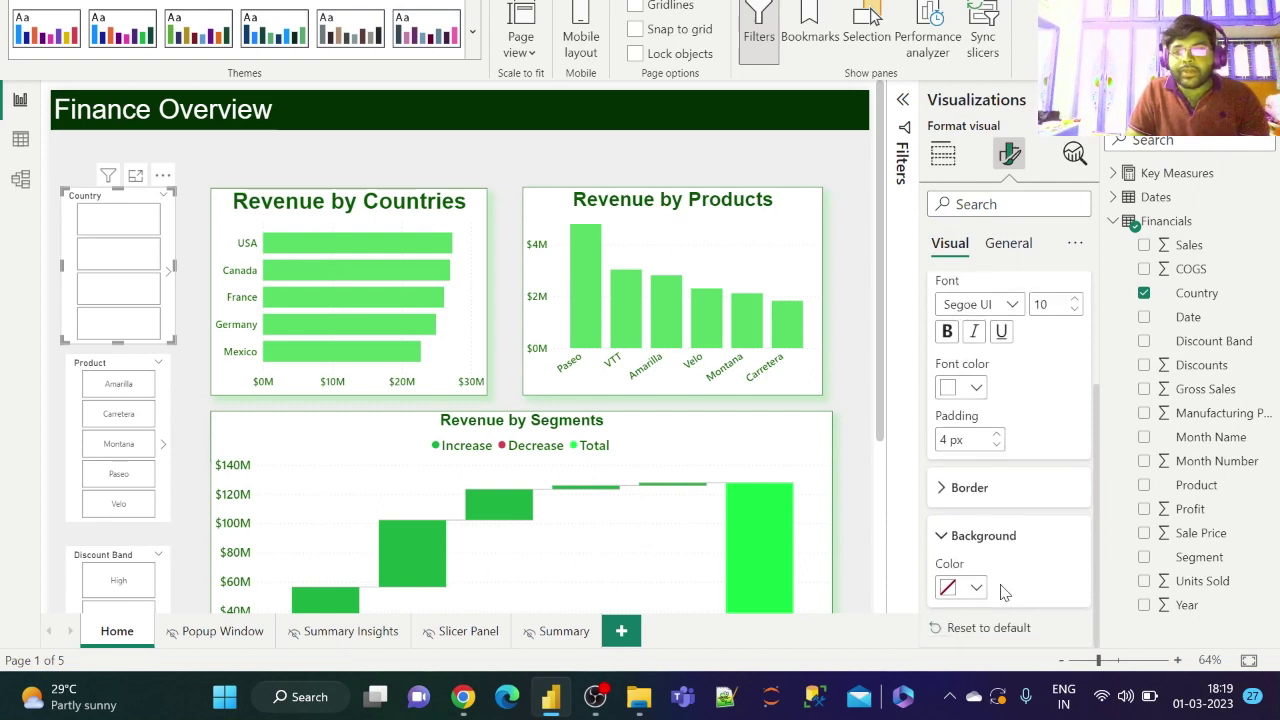
pyautogui.click(976, 589)
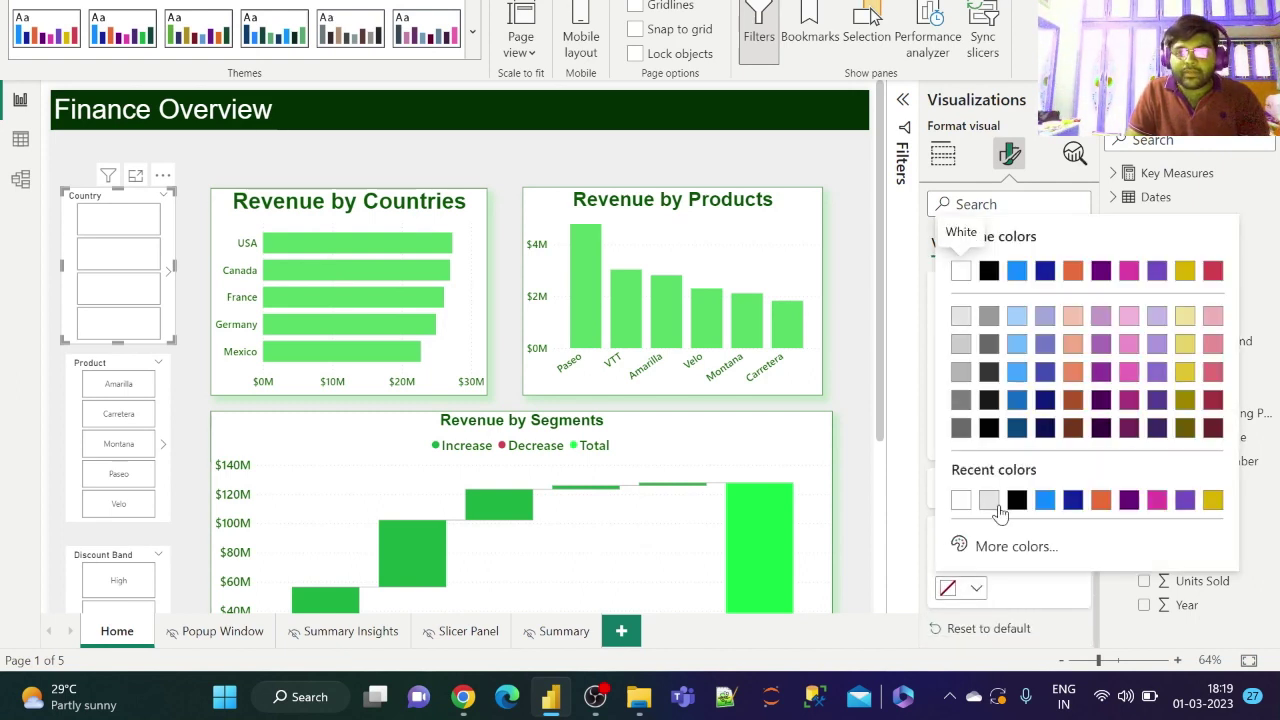
pyautogui.click(1014, 546)
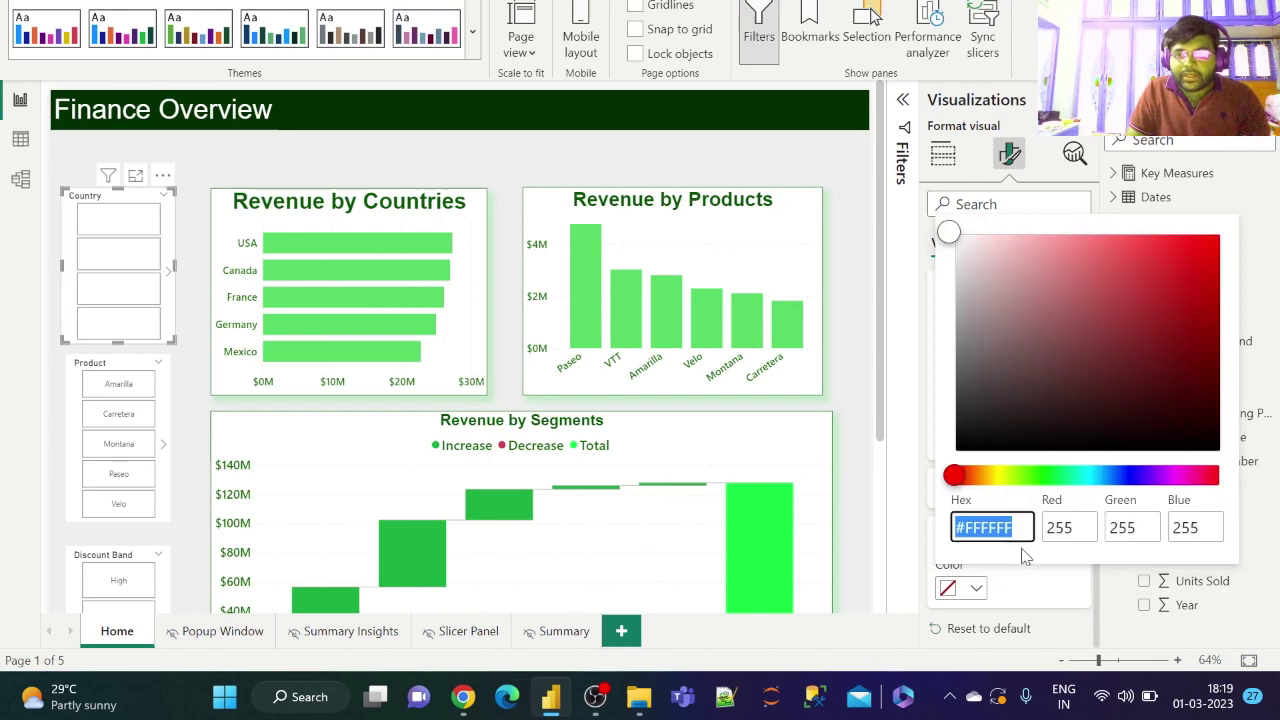
pyautogui.click(1043, 477)
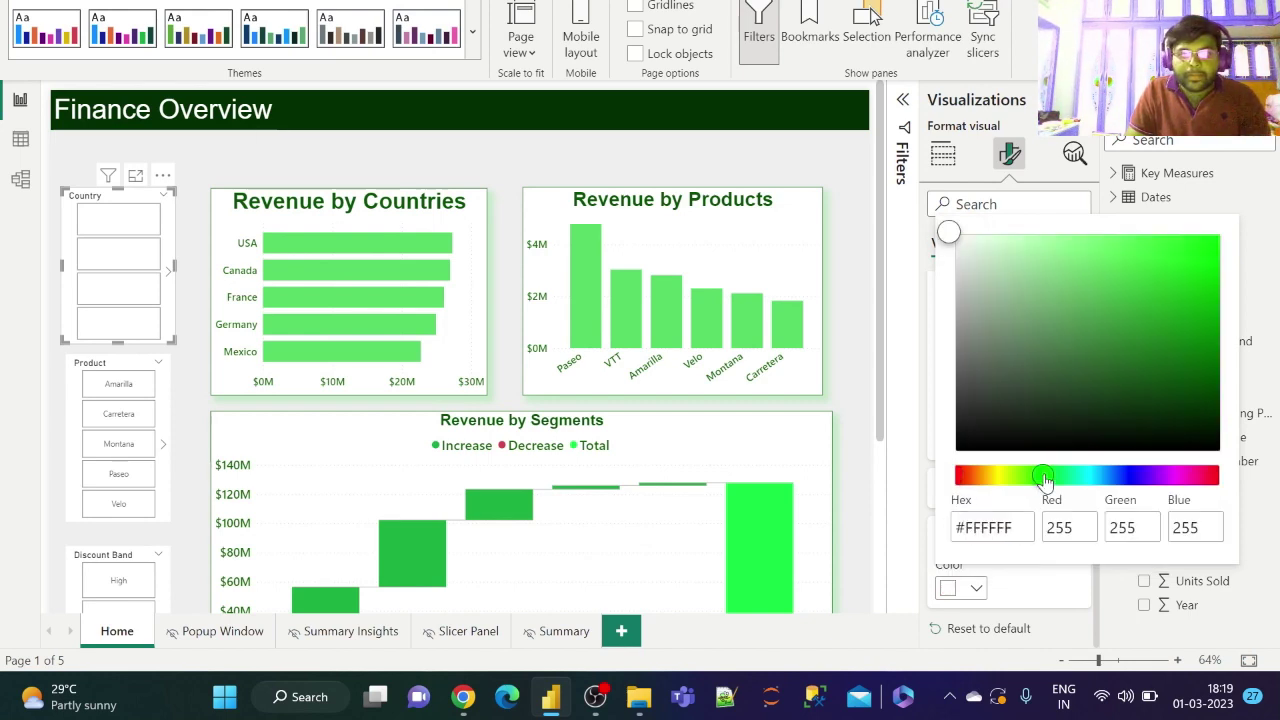
pyautogui.click(1203, 333)
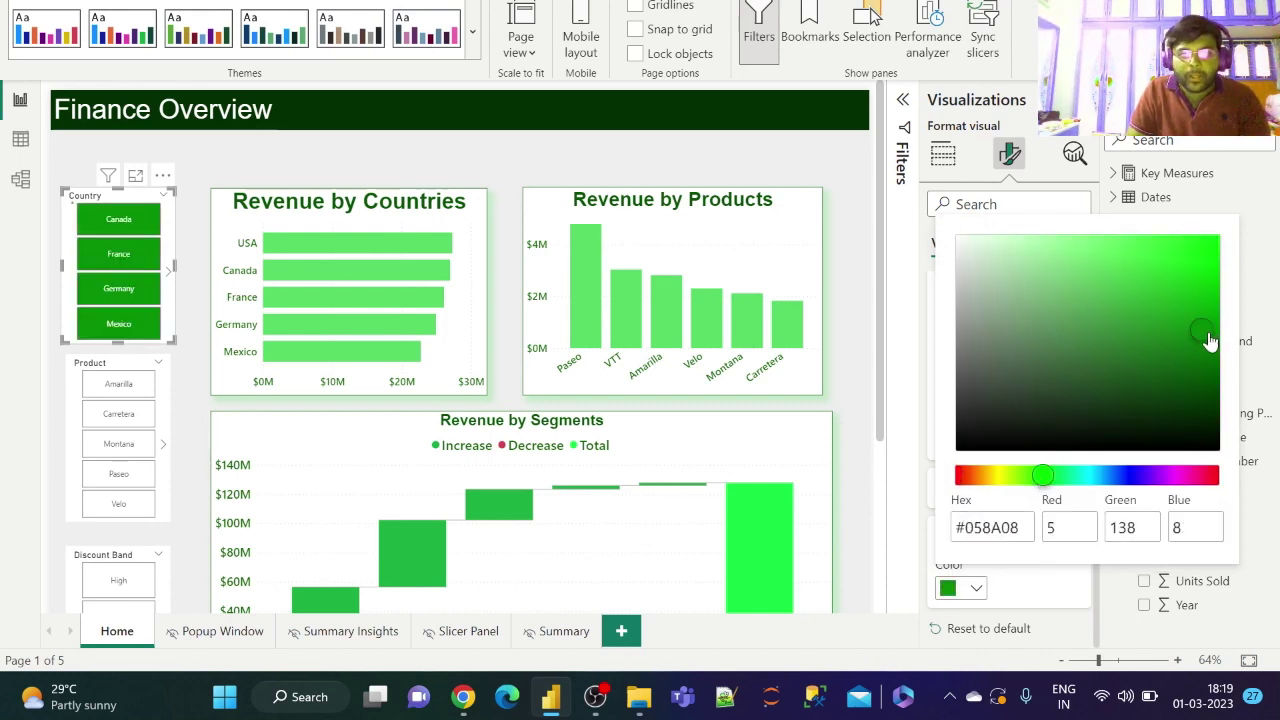
pyautogui.click(1207, 293)
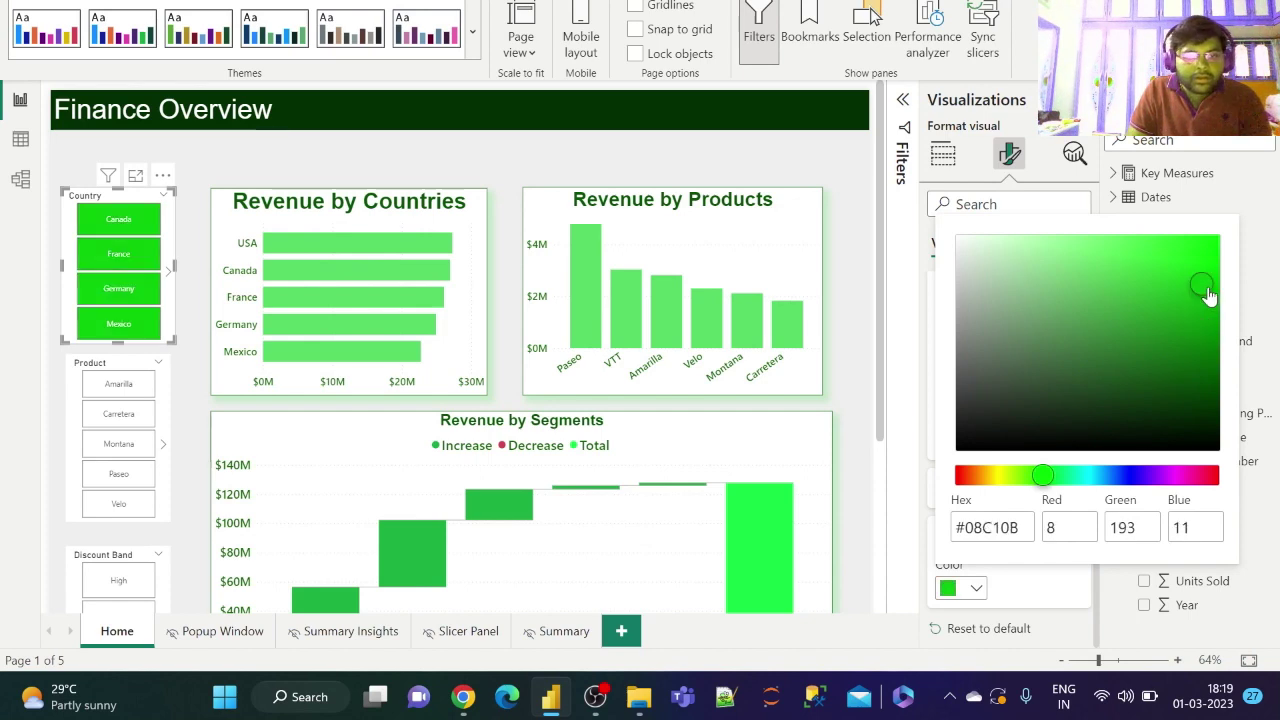
pyautogui.click(1206, 263)
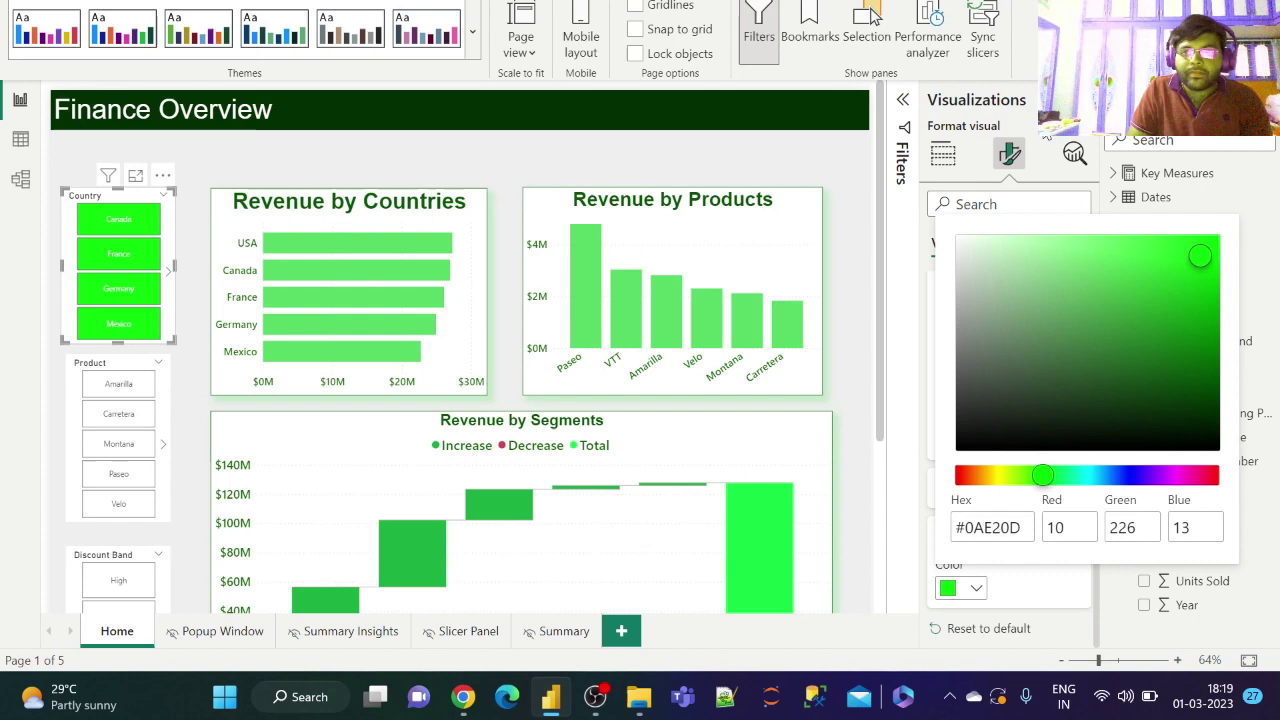
pyautogui.click(1135, 226)
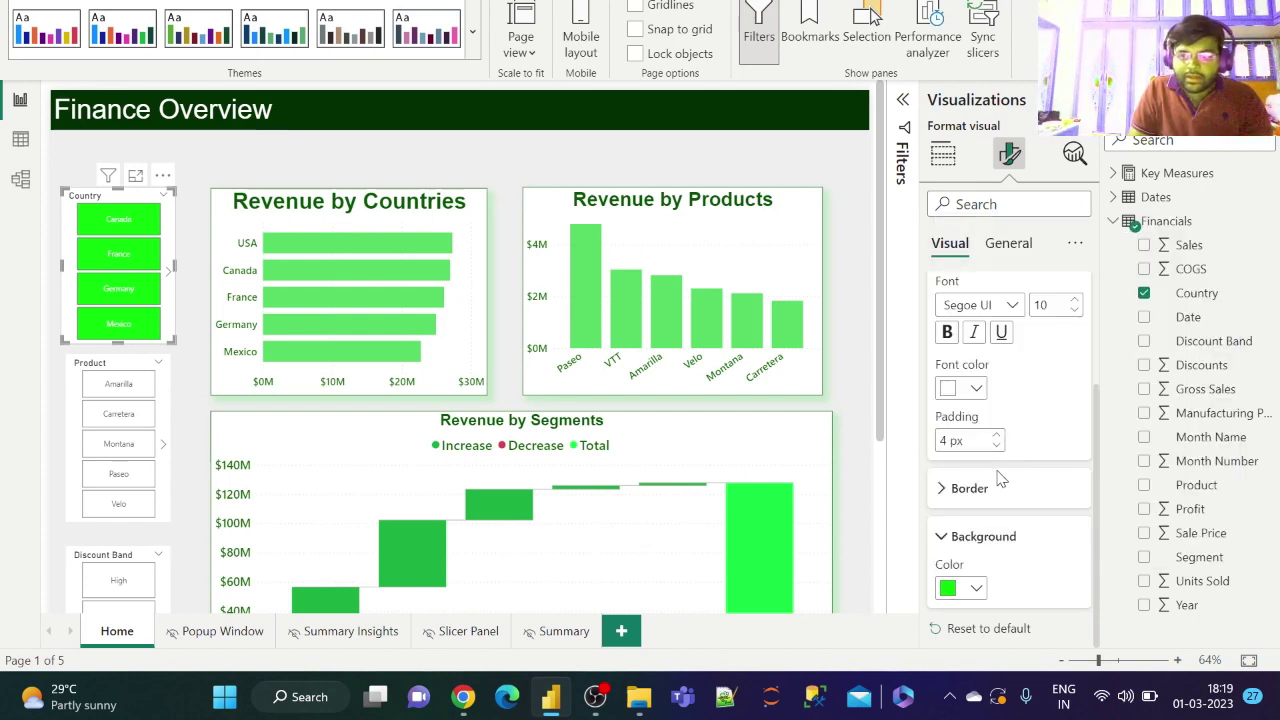
# - Fine-tune the tile background green to #06CC09
pyautogui.click(977, 588)
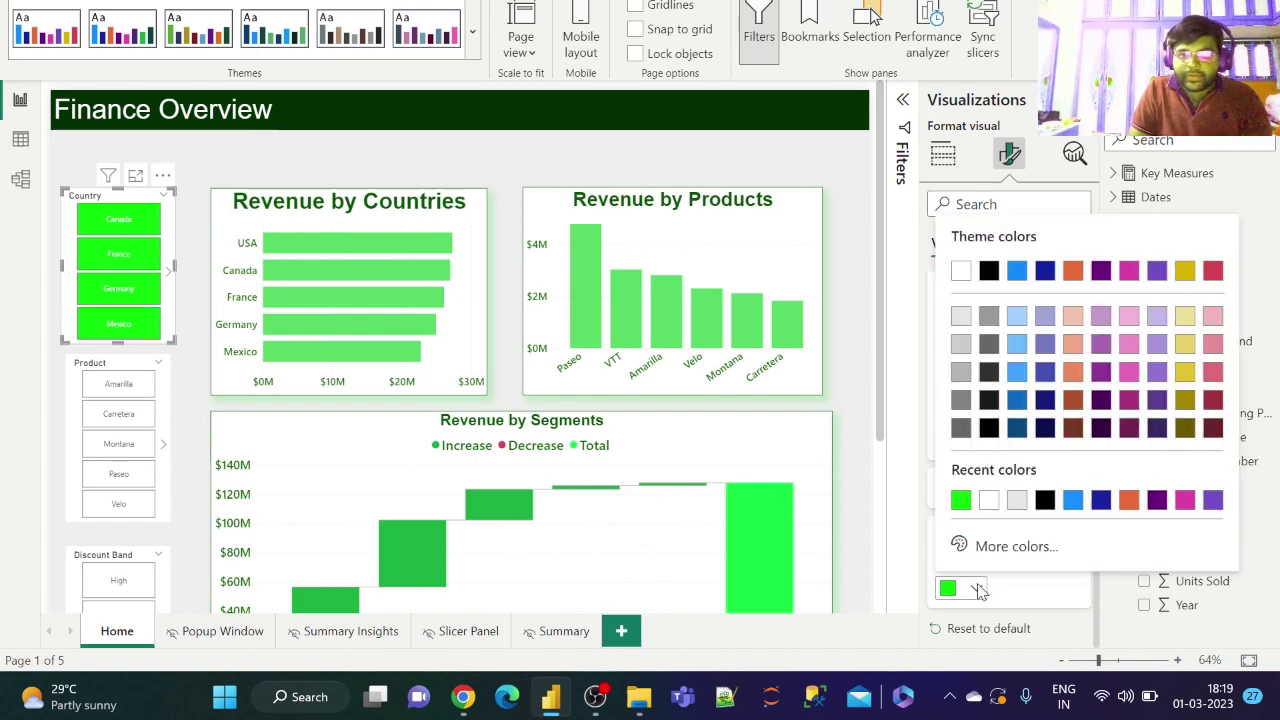
pyautogui.click(1016, 548)
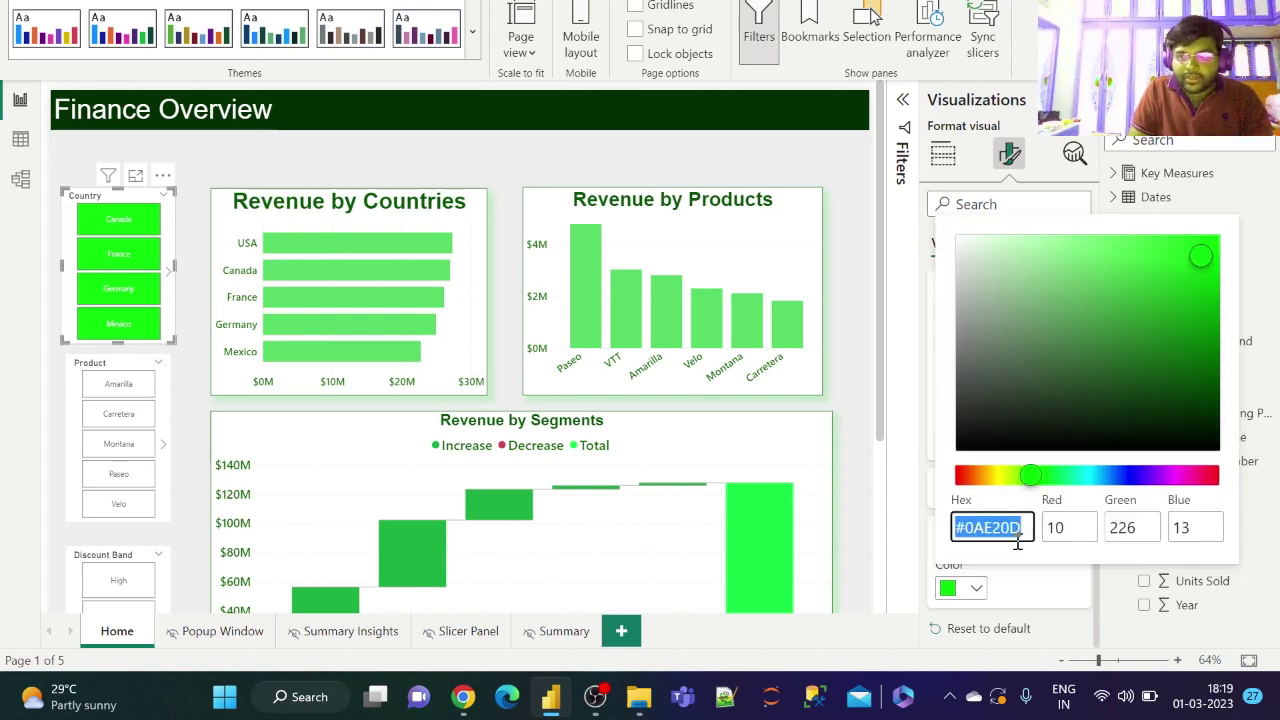
pyautogui.click(1197, 326)
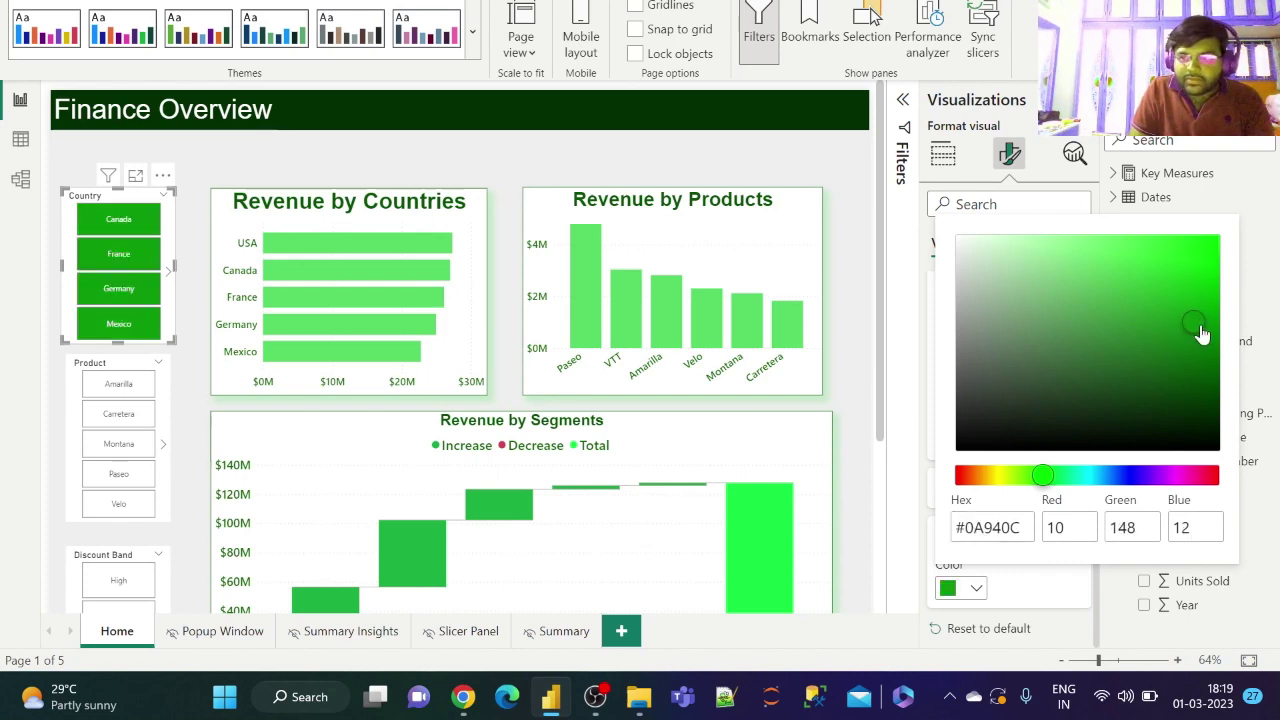
pyautogui.click(1205, 311)
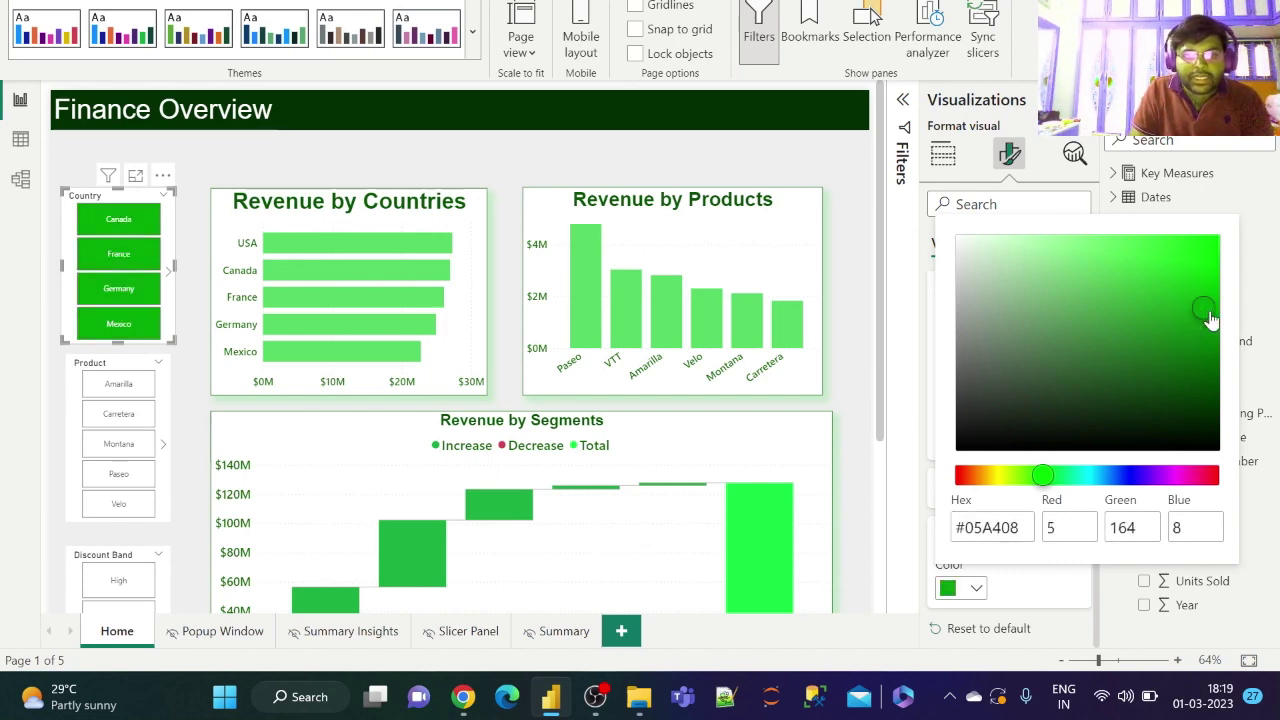
pyautogui.click(1206, 293)
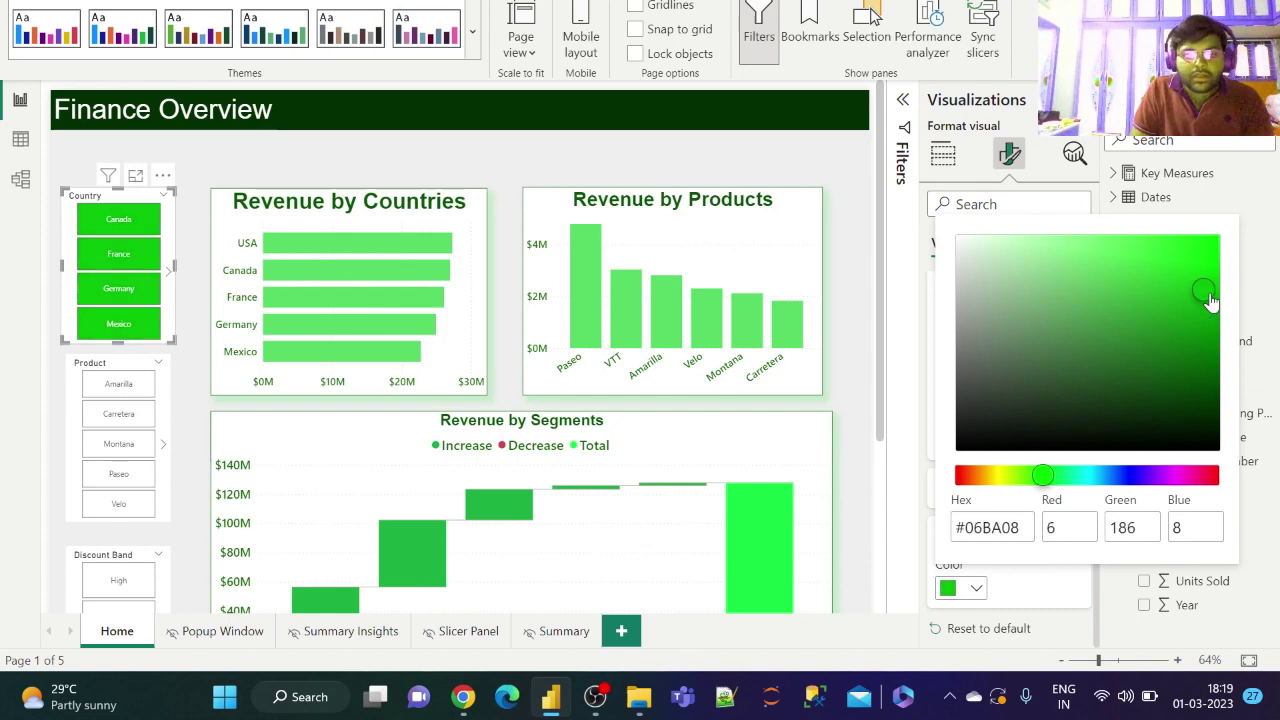
pyautogui.click(1205, 276)
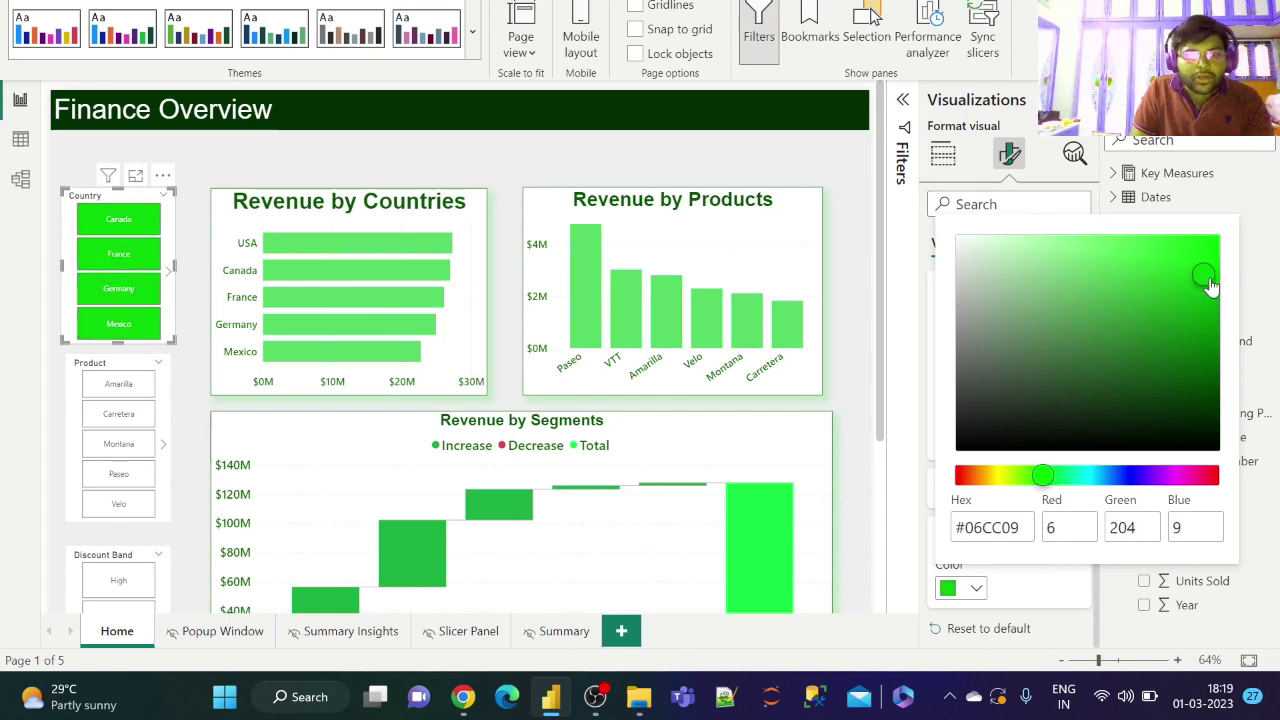
pyautogui.click(1048, 594)
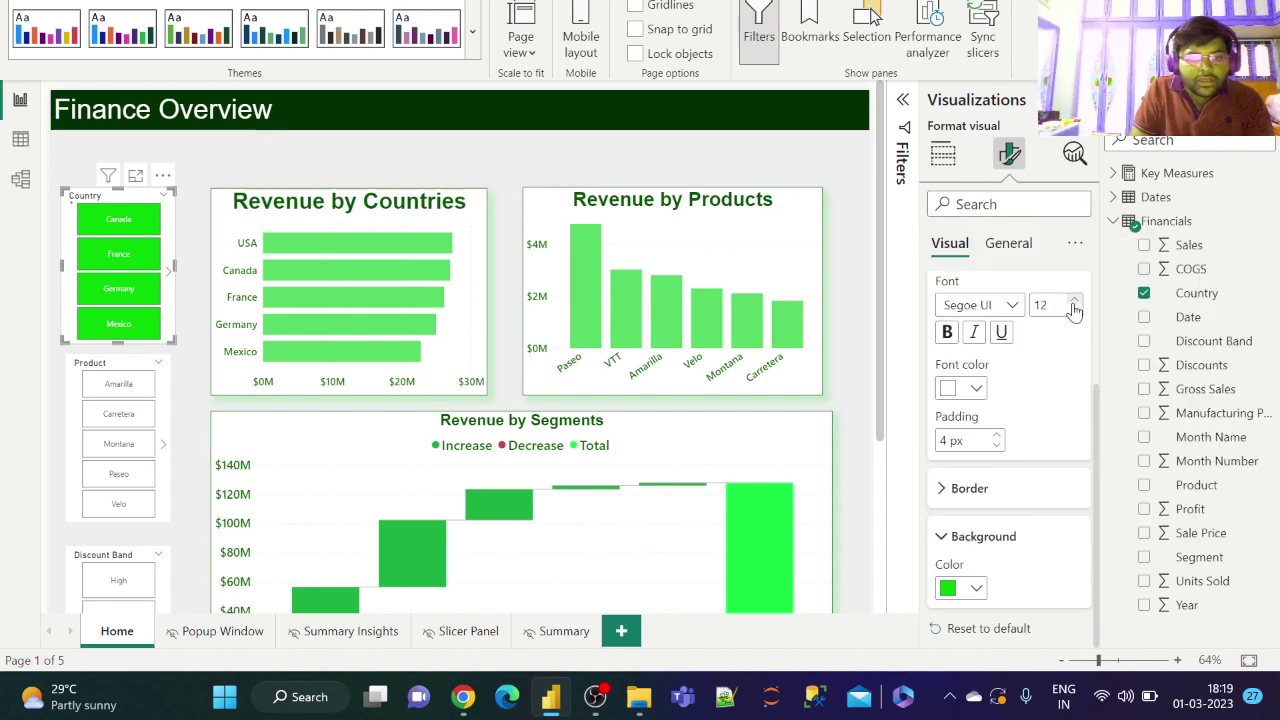
# - Change the Country slicer's value font to Arial Black at size 16, then collapse Values
pyautogui.scroll(2, 1052, 395)
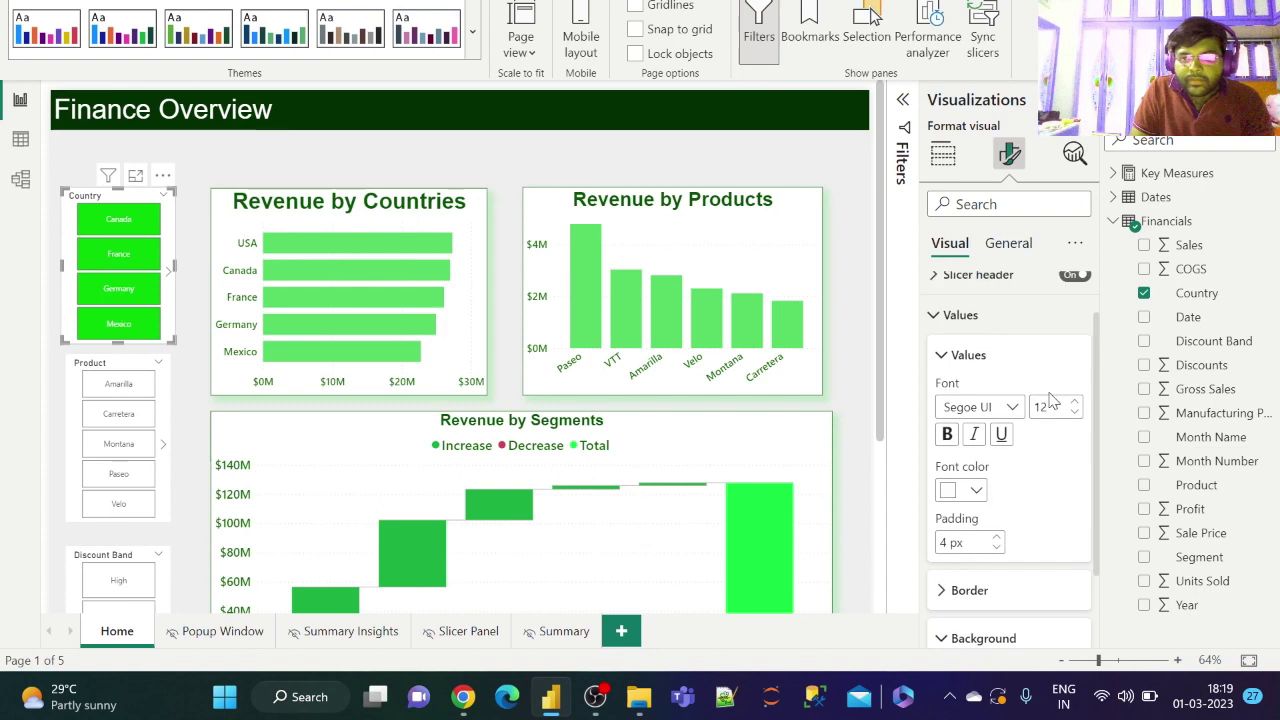
pyautogui.click(992, 405)
pyautogui.scroll(3, 1014, 279)
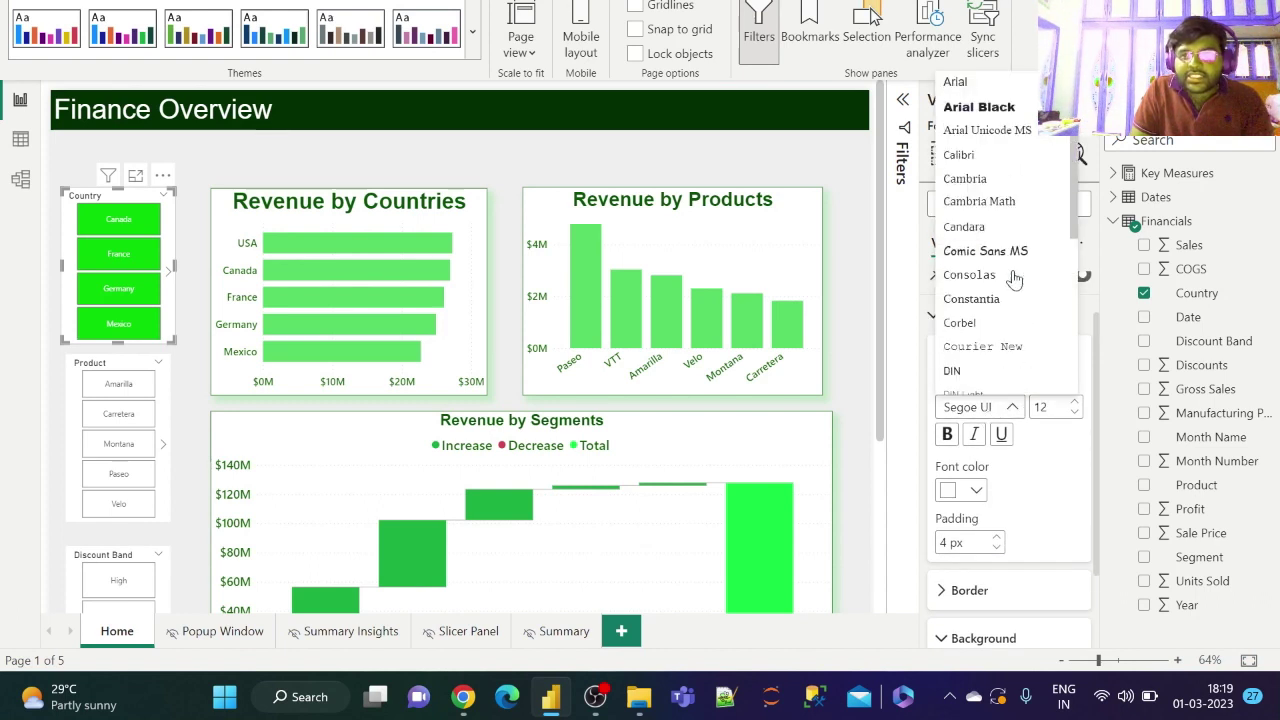
pyautogui.click(988, 84)
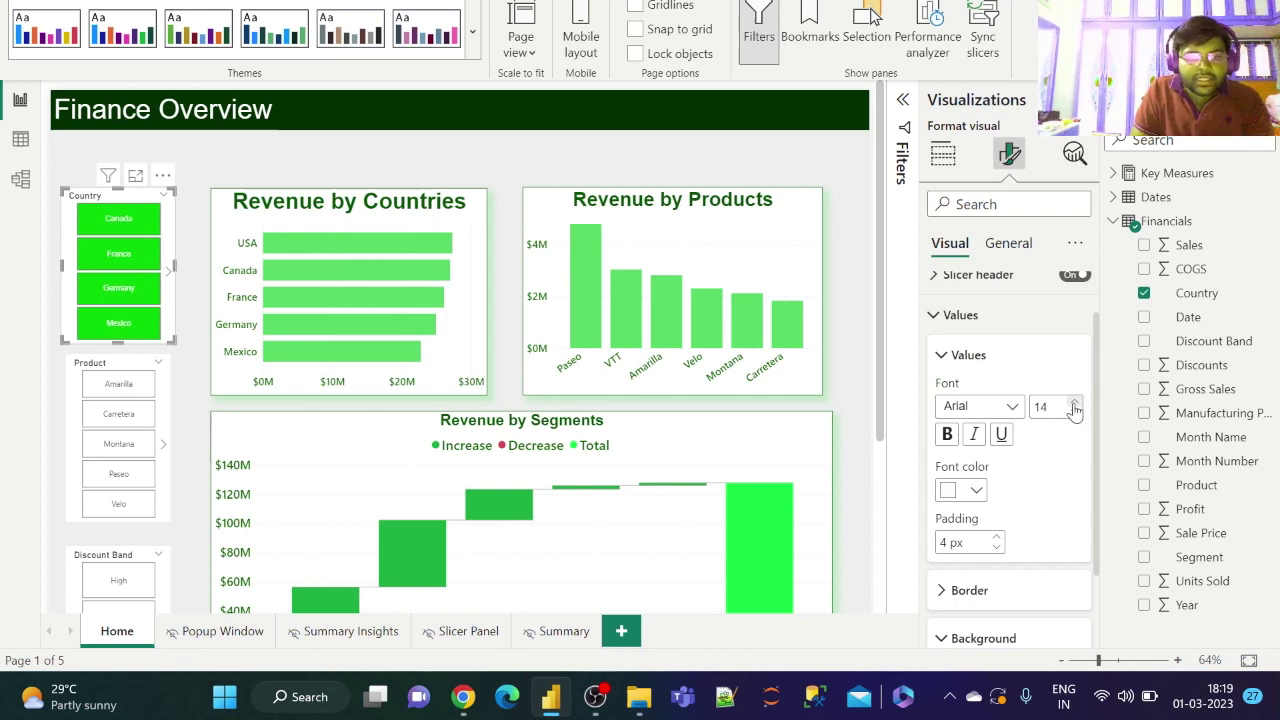
pyautogui.click(985, 406)
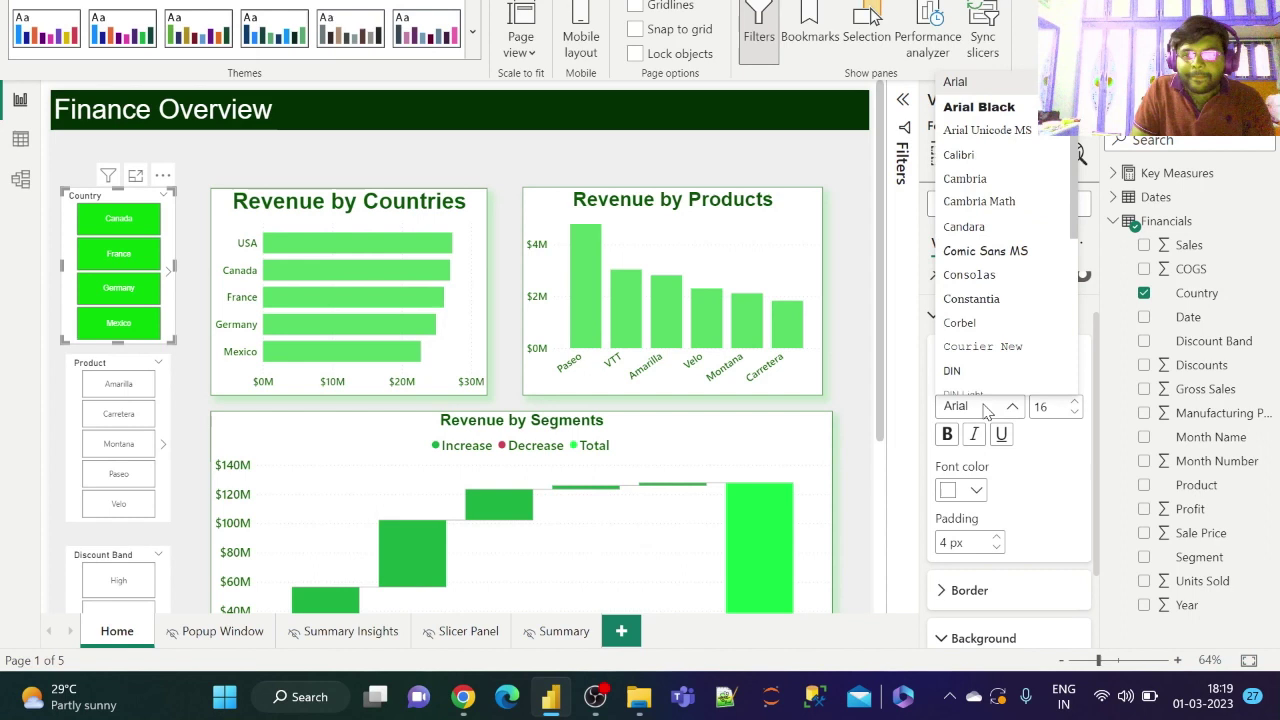
pyautogui.click(980, 107)
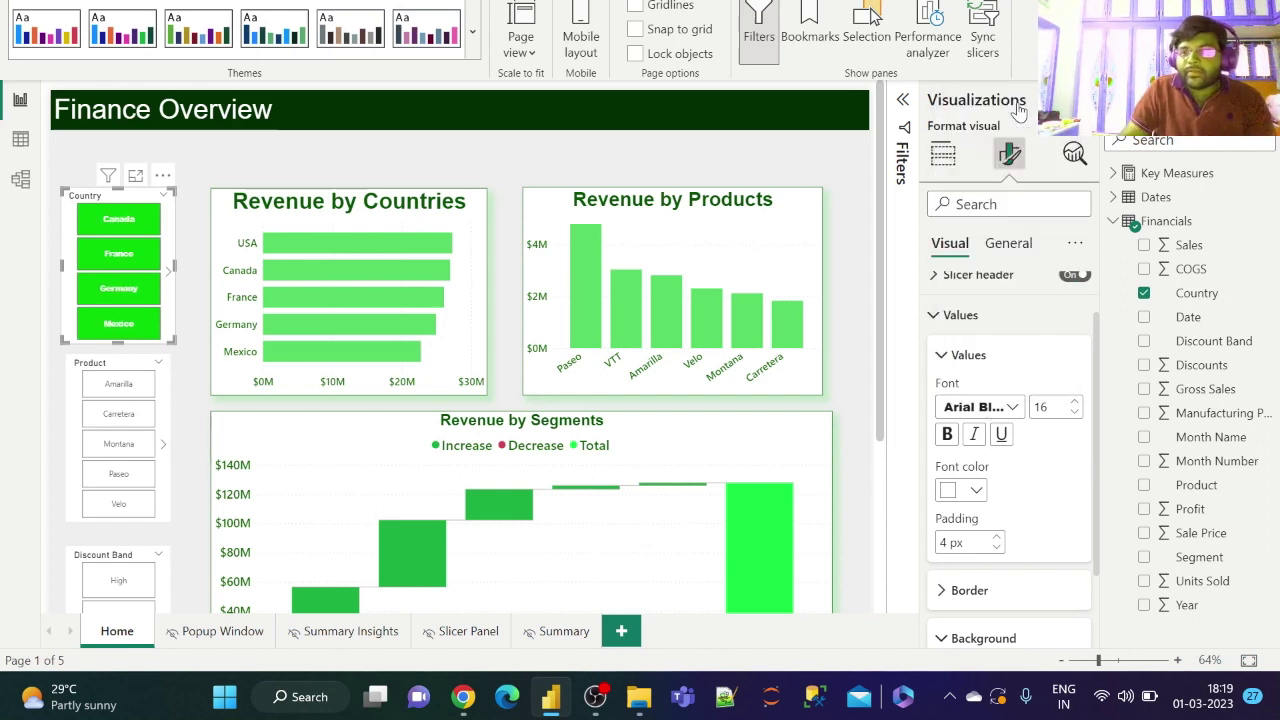
pyautogui.click(960, 315)
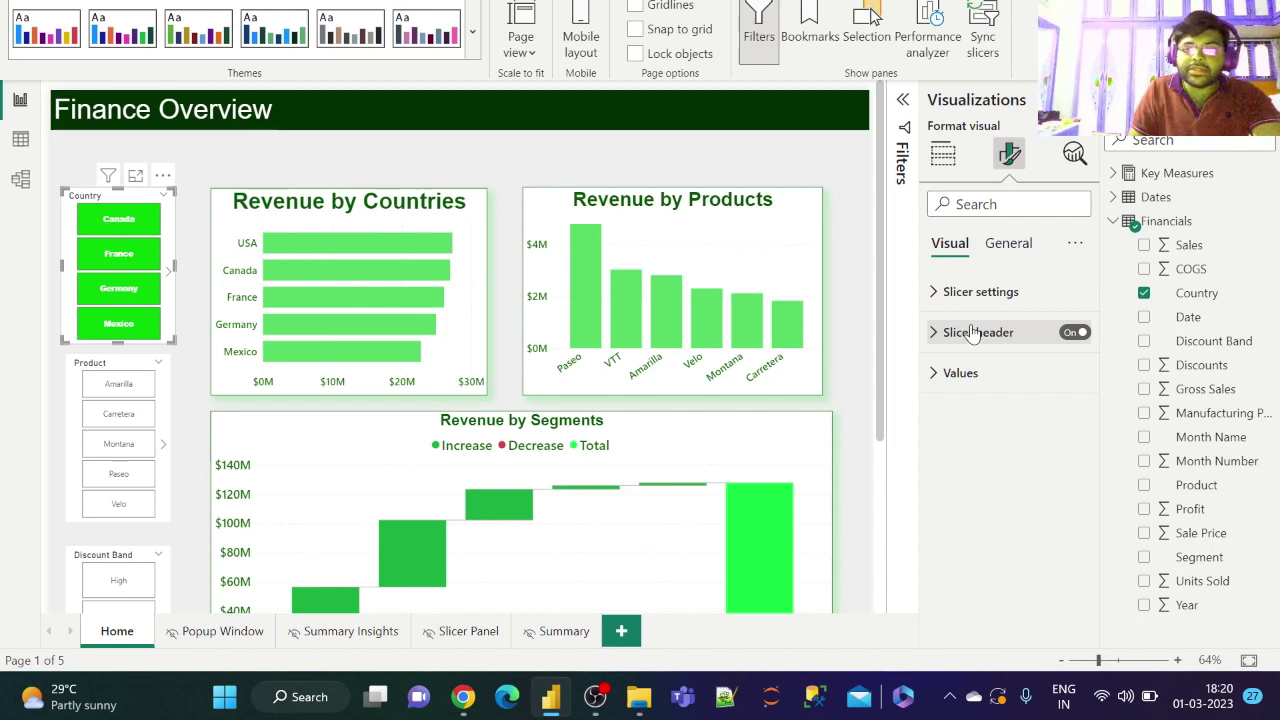
# - Keep only a left border on the Country slicer tiles, coloured Black 40% lighter, width 10
pyautogui.click(996, 298)
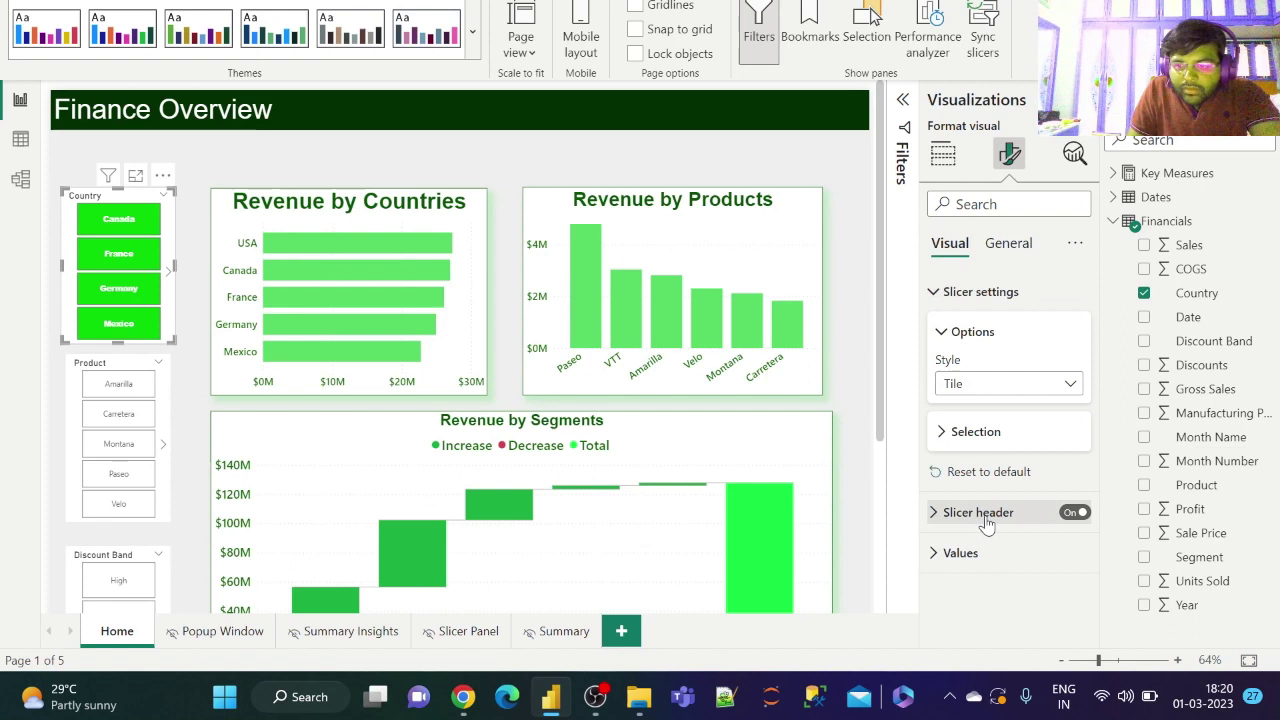
pyautogui.click(980, 440)
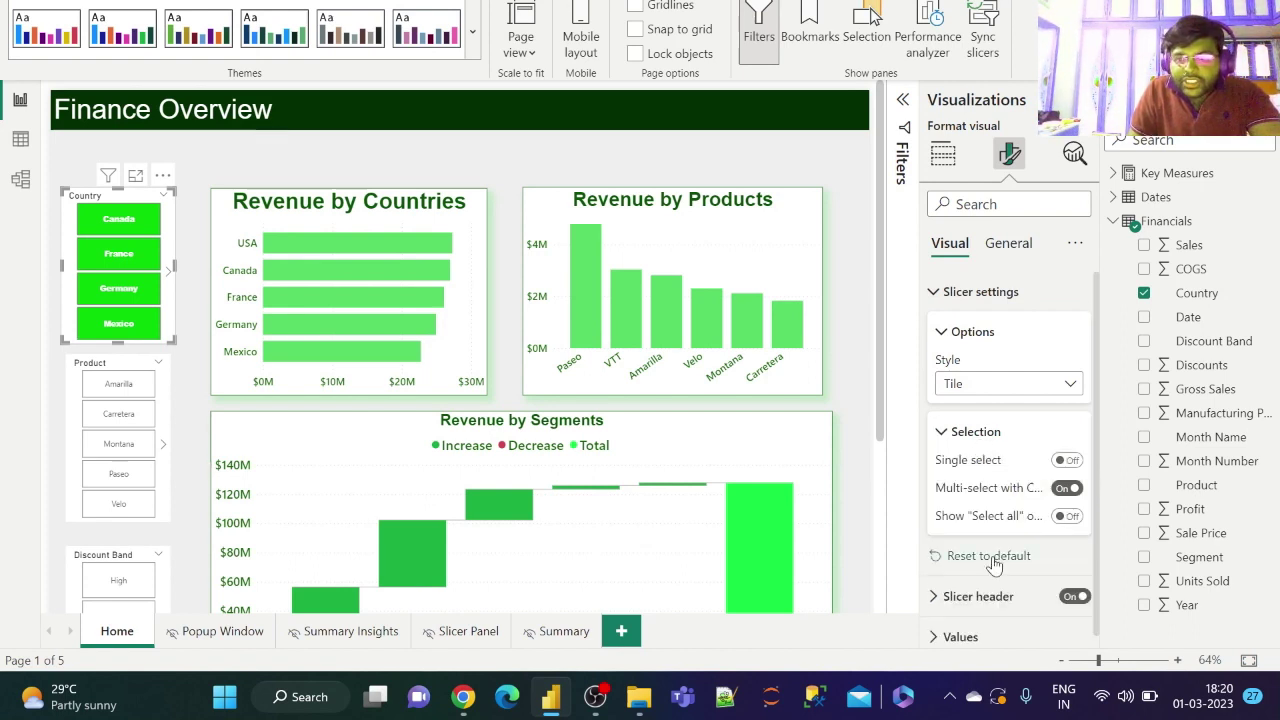
pyautogui.click(1008, 628)
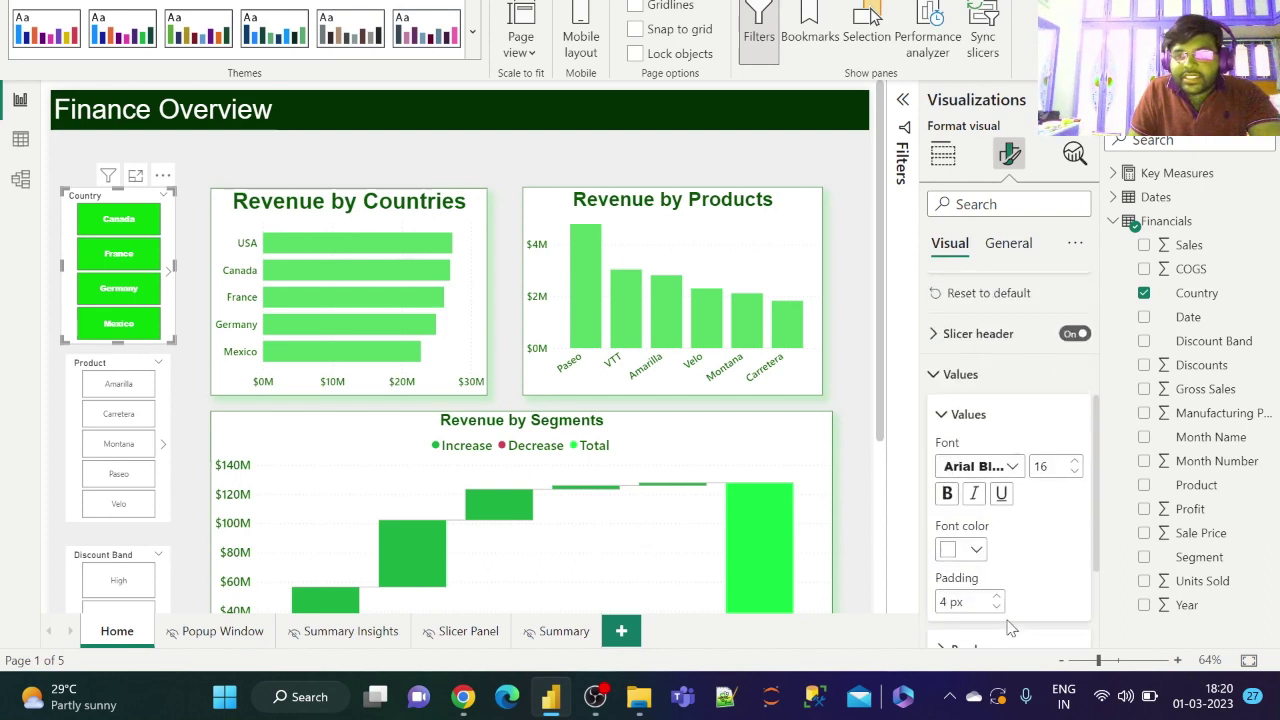
pyautogui.scroll(-3, 1012, 625)
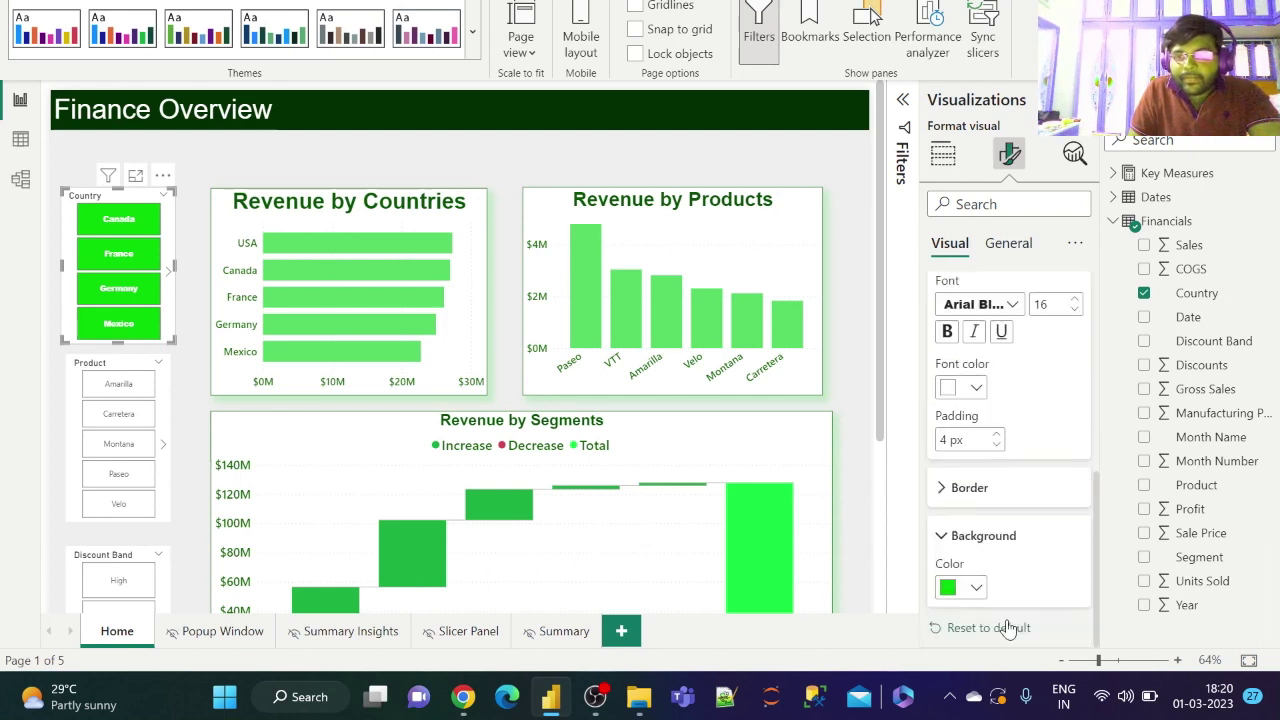
pyautogui.click(1004, 490)
pyautogui.scroll(-2, 1030, 548)
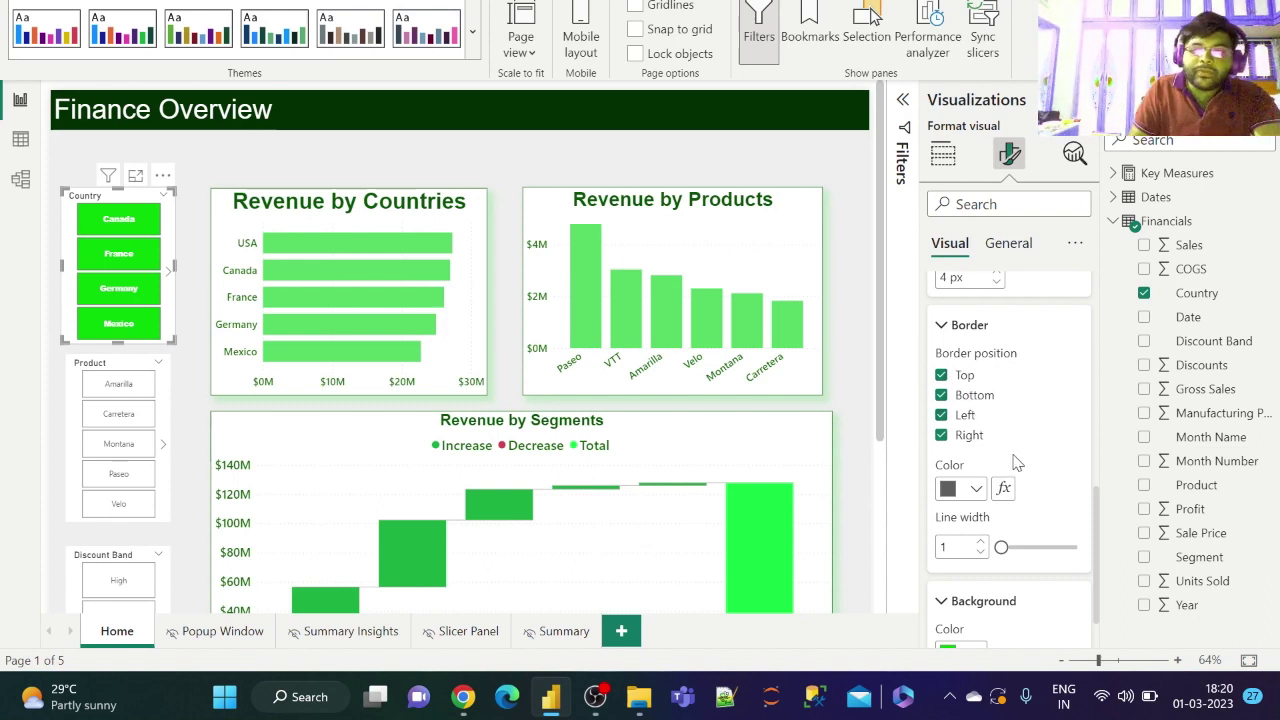
pyautogui.click(944, 378)
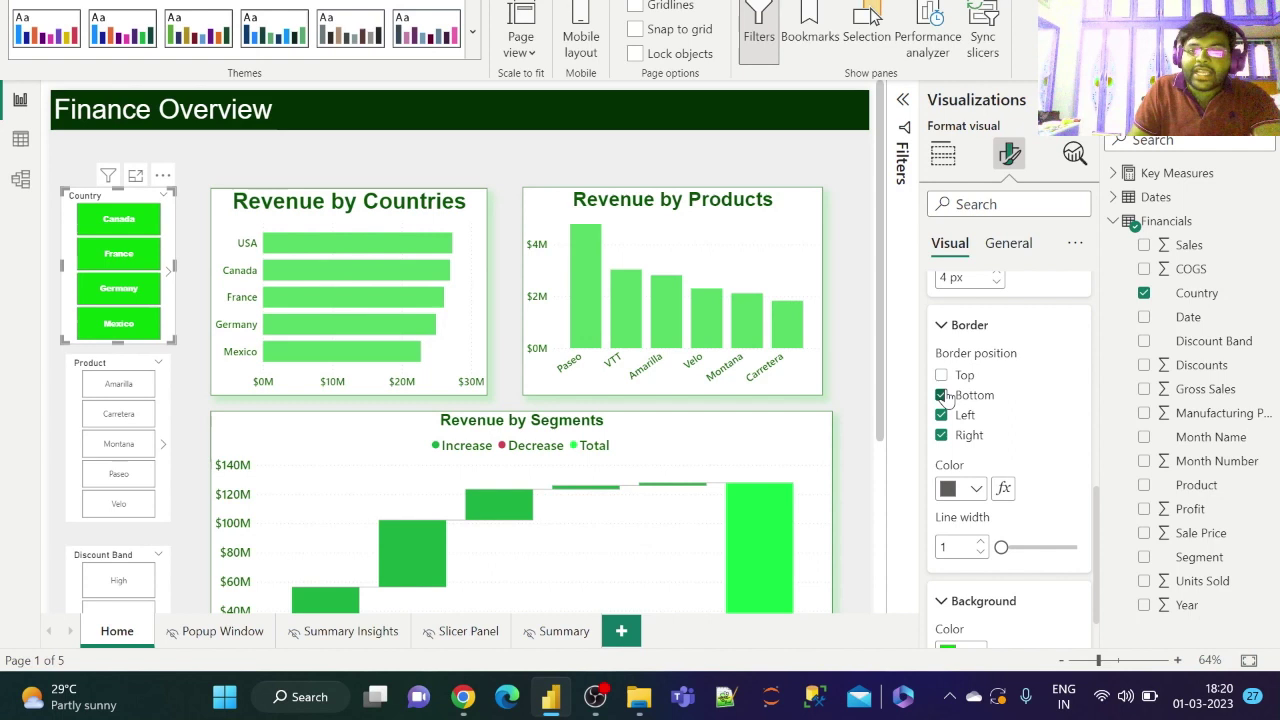
pyautogui.click(942, 396)
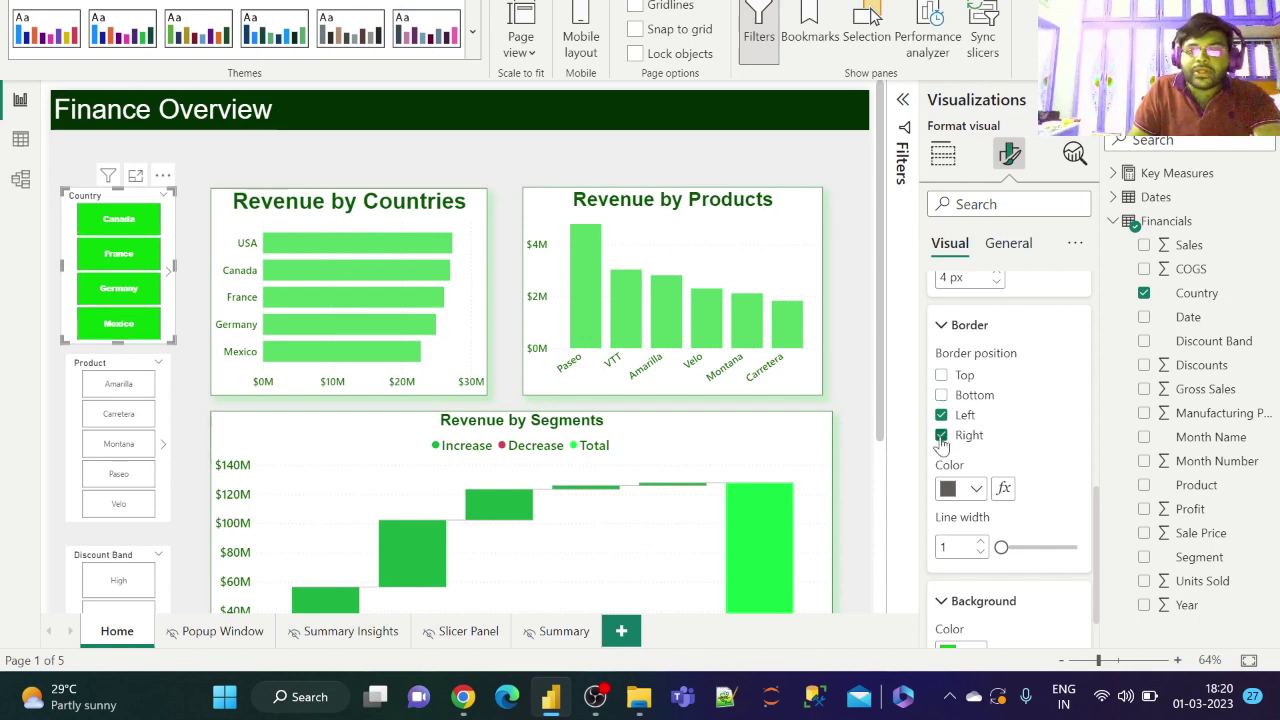
pyautogui.click(941, 436)
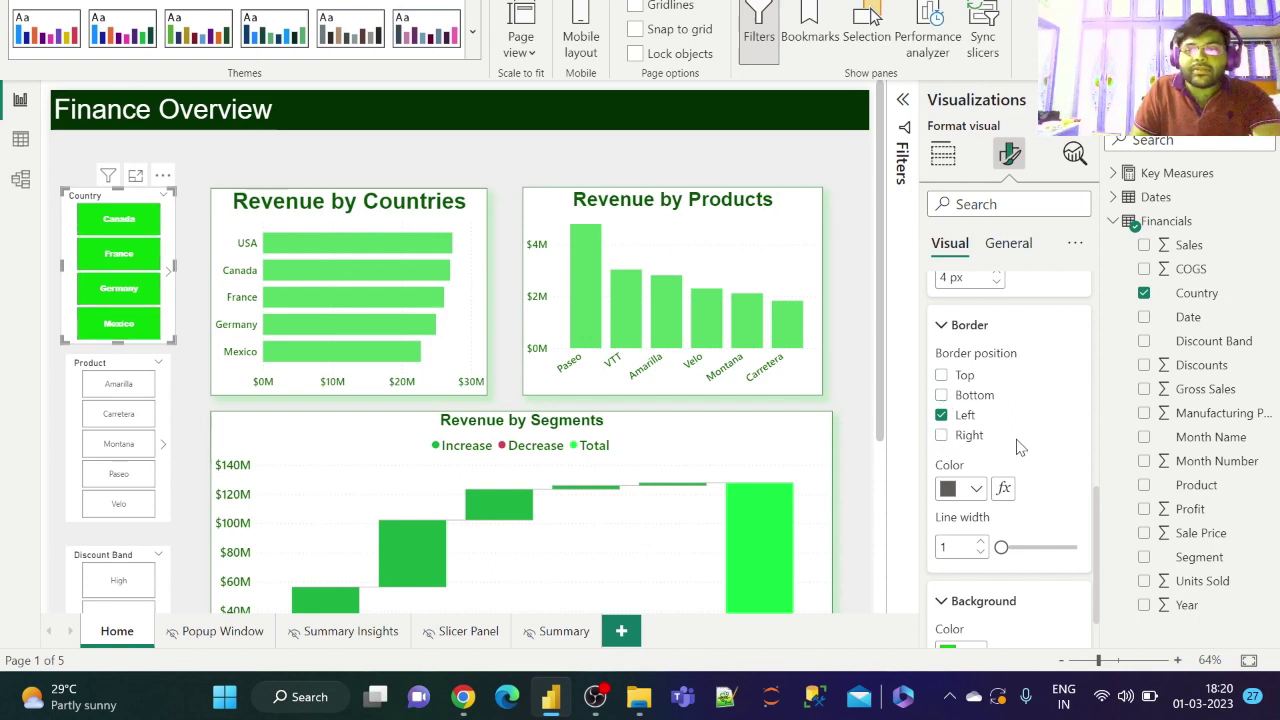
pyautogui.click(976, 490)
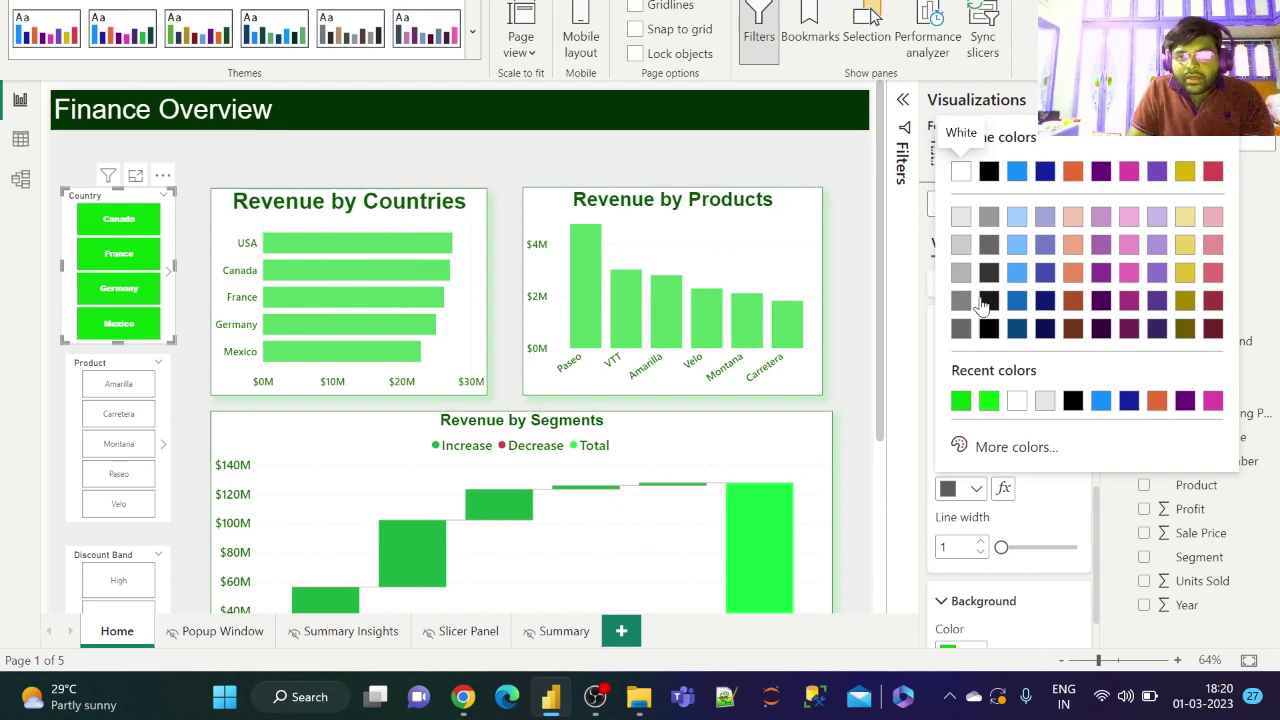
pyautogui.click(989, 248)
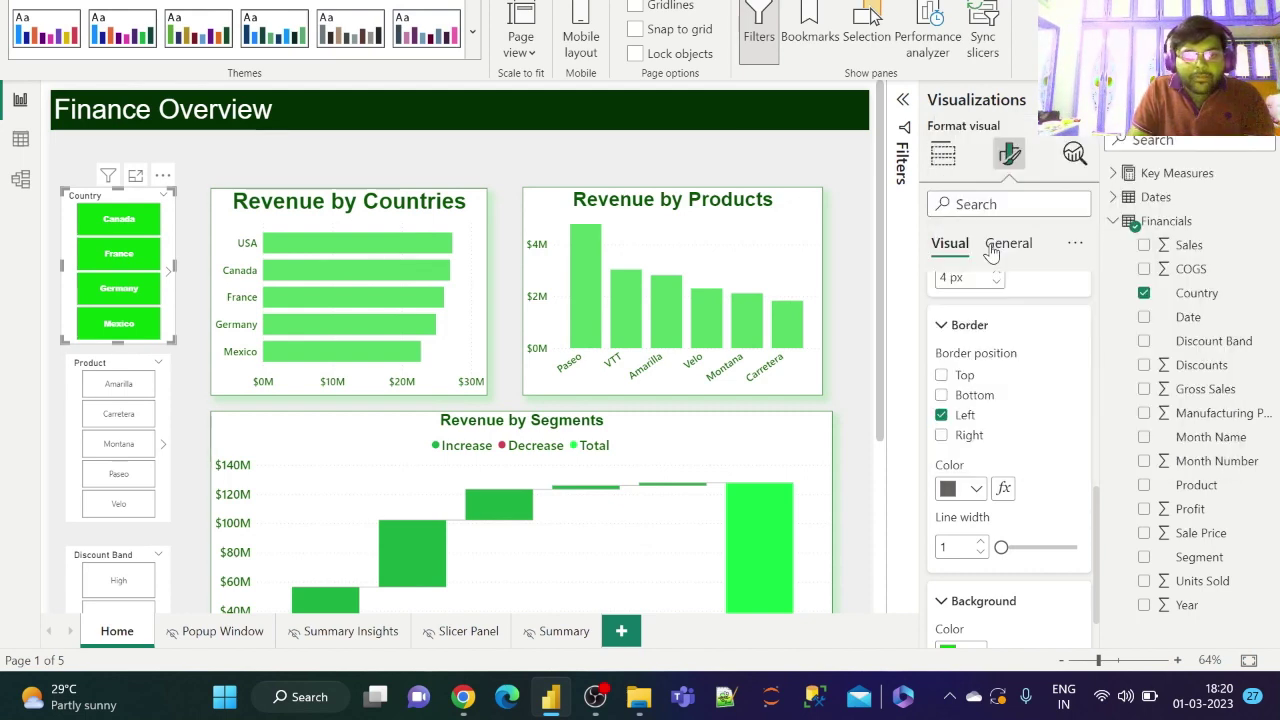
pyautogui.moveTo(1002, 547); pyautogui.dragTo(1076, 548)
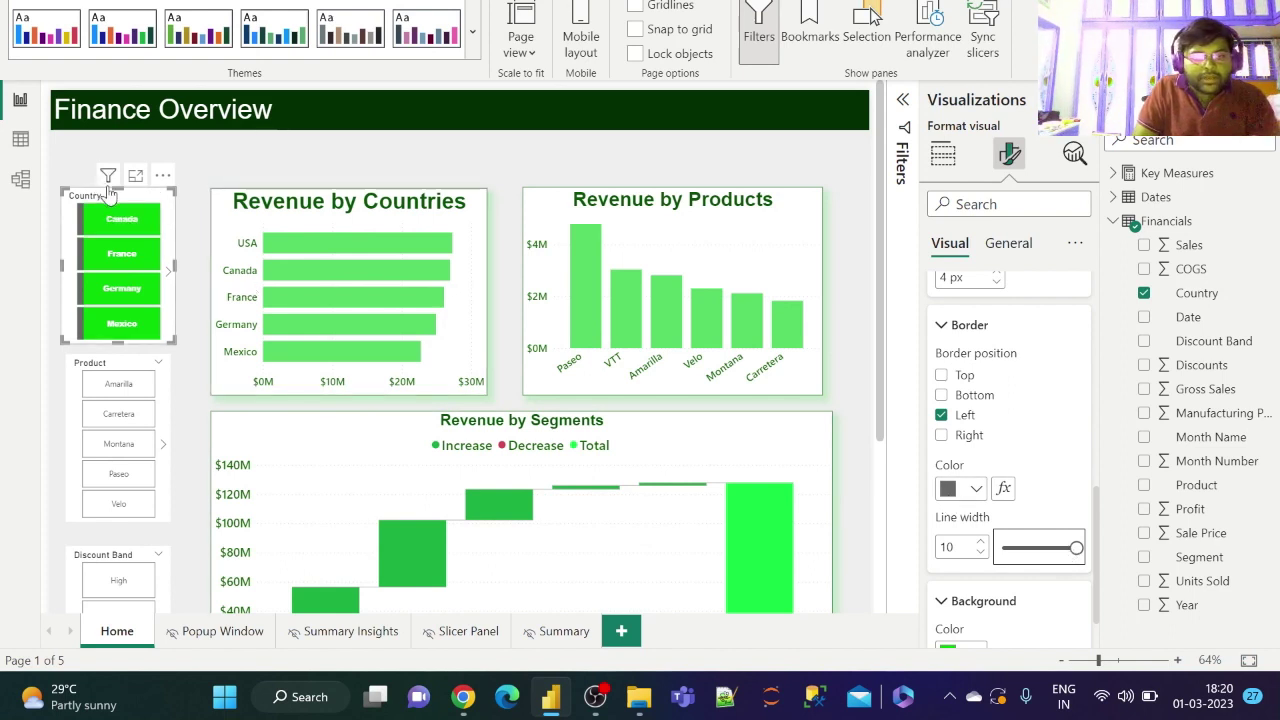
# - Enlarge the Country slicer to show all five countries, turn its header off, and align its top with the charts
pyautogui.moveTo(118, 190); pyautogui.dragTo(118, 178)
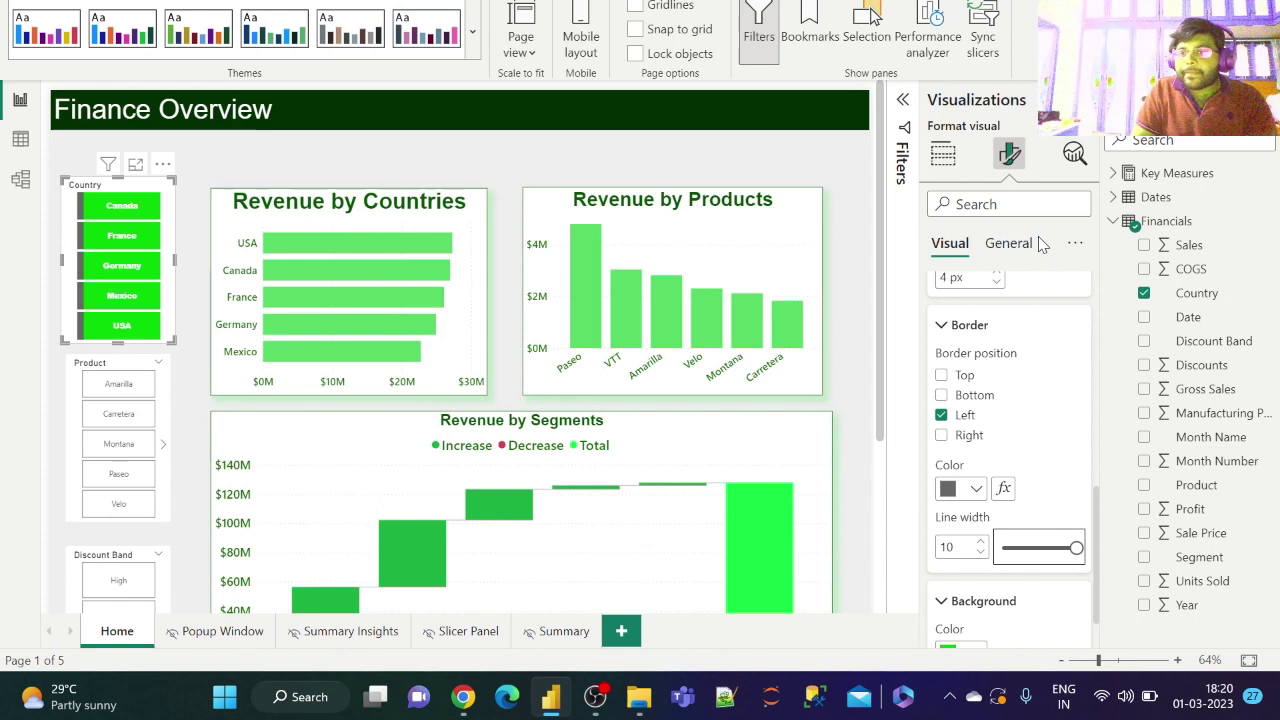
pyautogui.click(1010, 250)
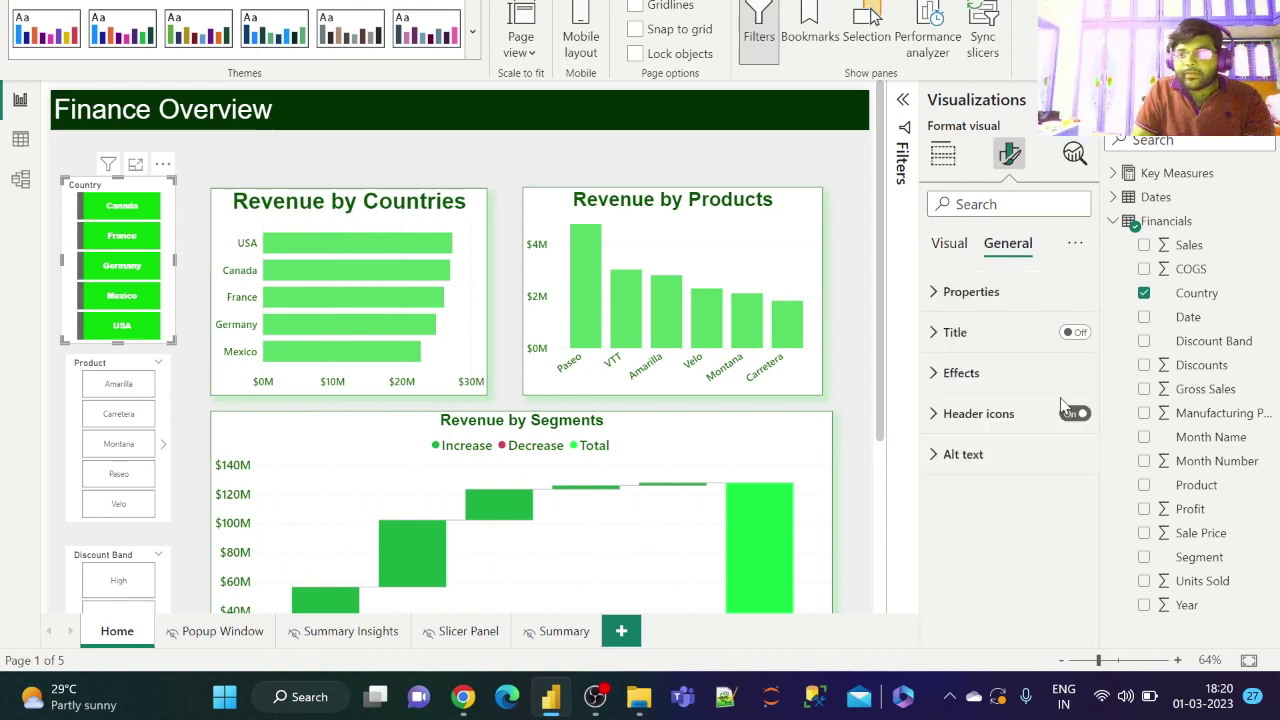
pyautogui.click(950, 250)
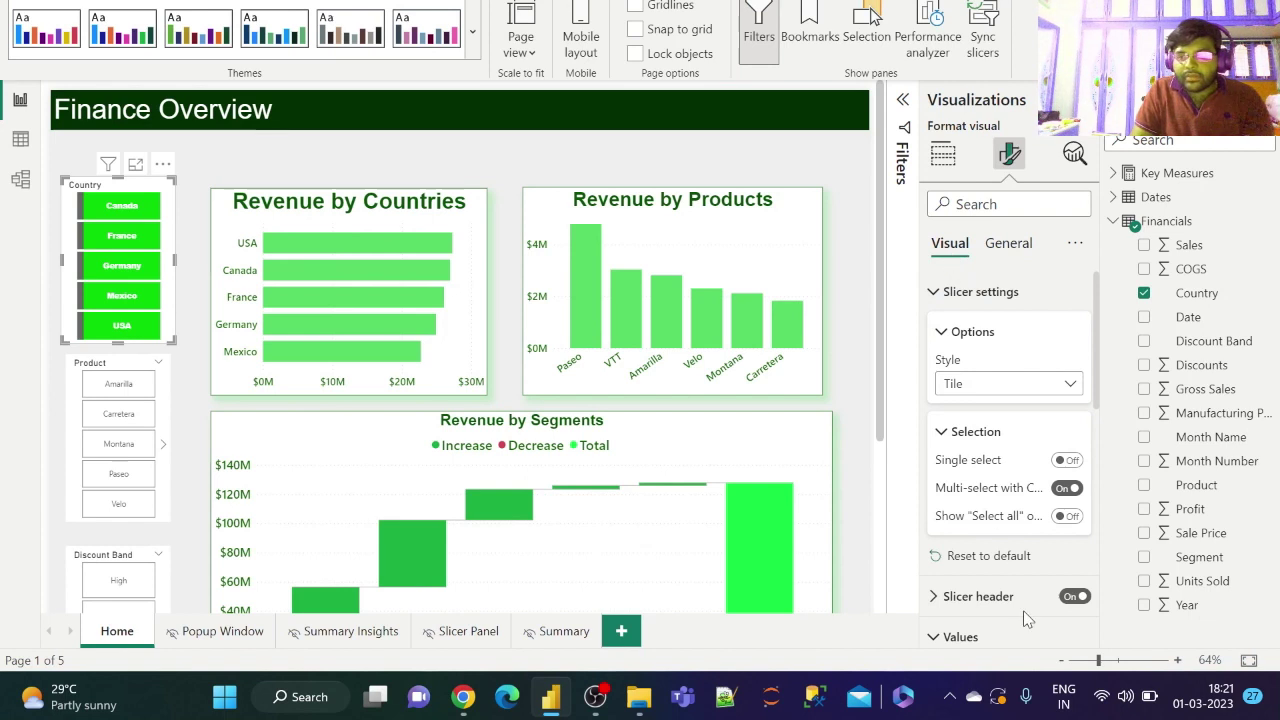
pyautogui.click(1073, 596)
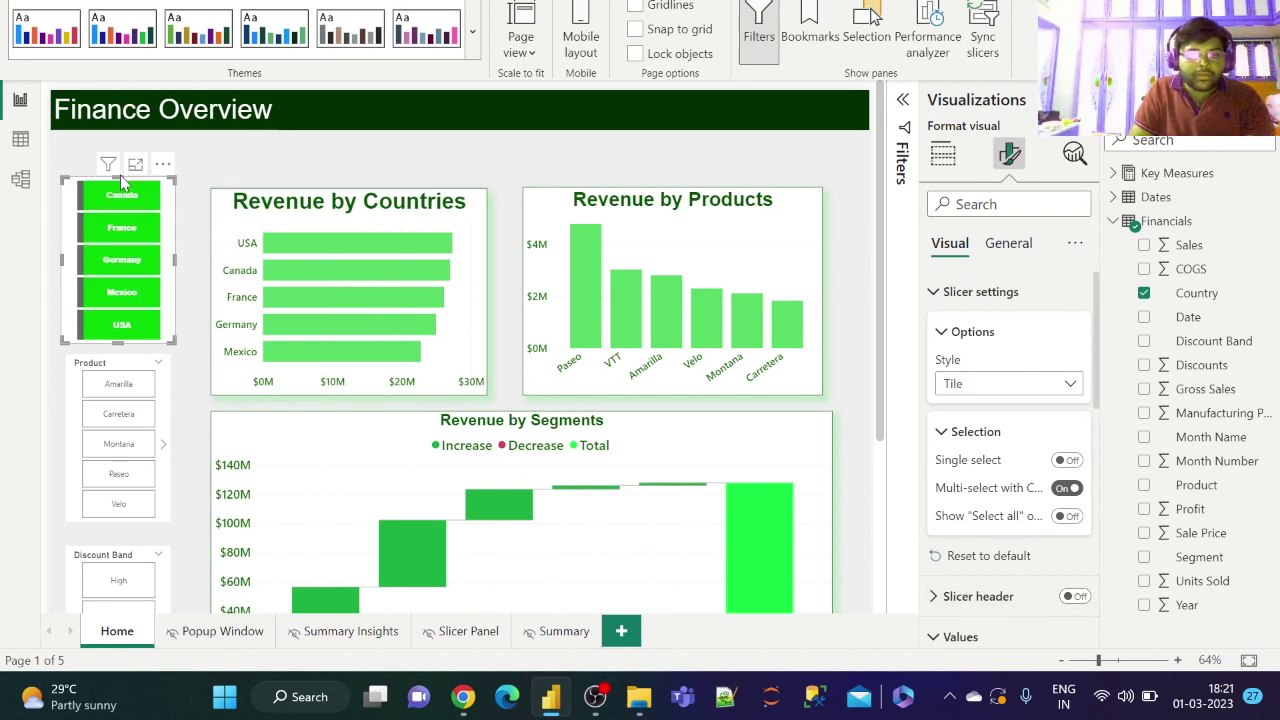
pyautogui.moveTo(120, 182); pyautogui.dragTo(122, 195)
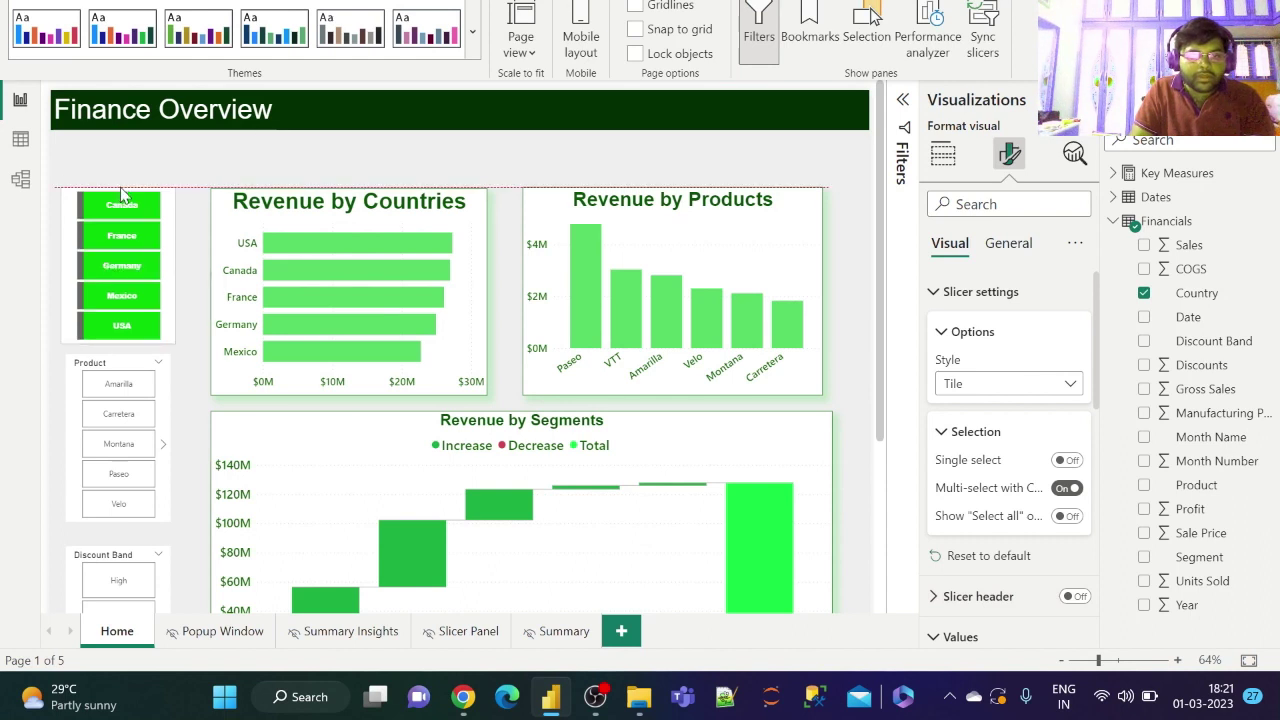
pyautogui.click(186, 289)
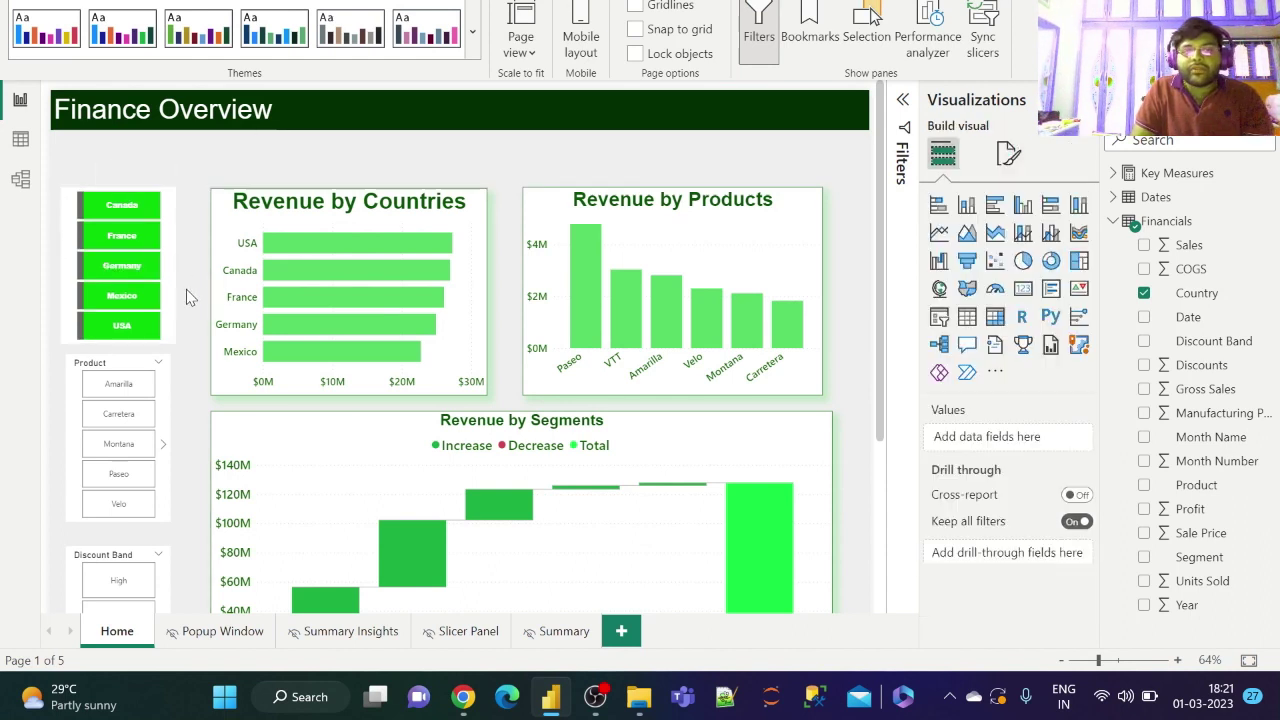
# - Turn off the Product slicer's header
pyautogui.click(115, 366)
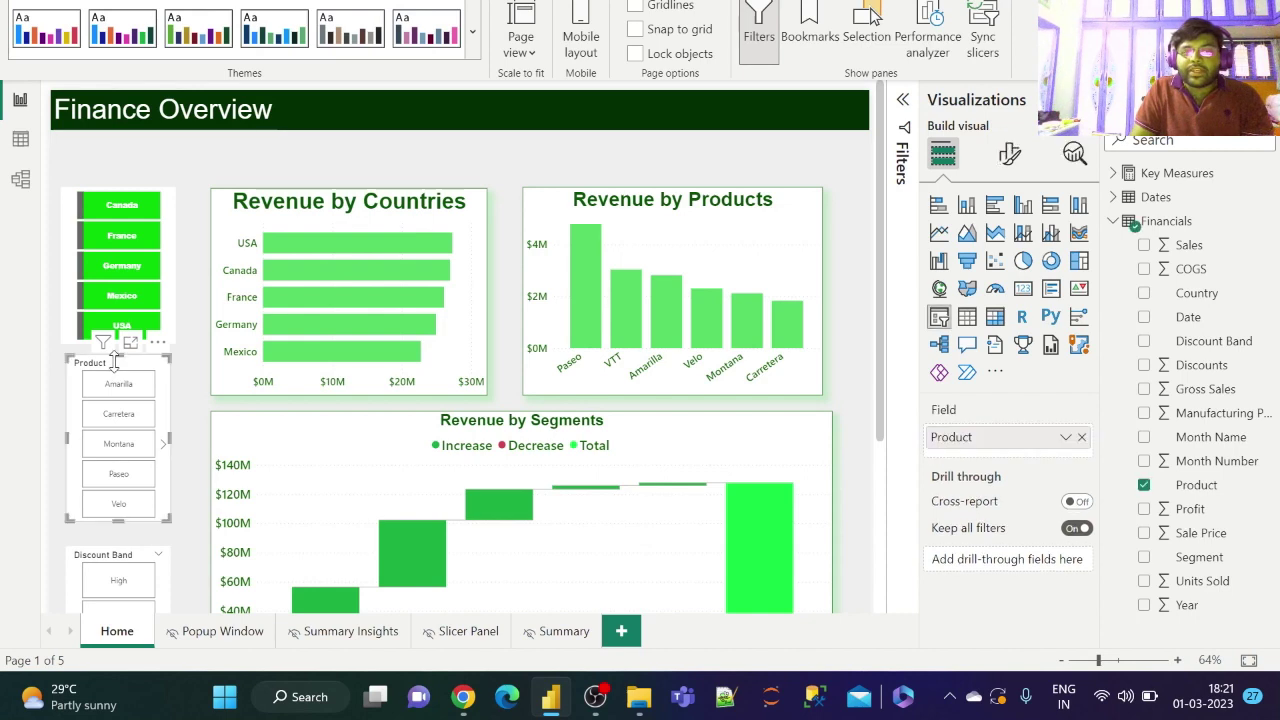
pyautogui.click(1010, 153)
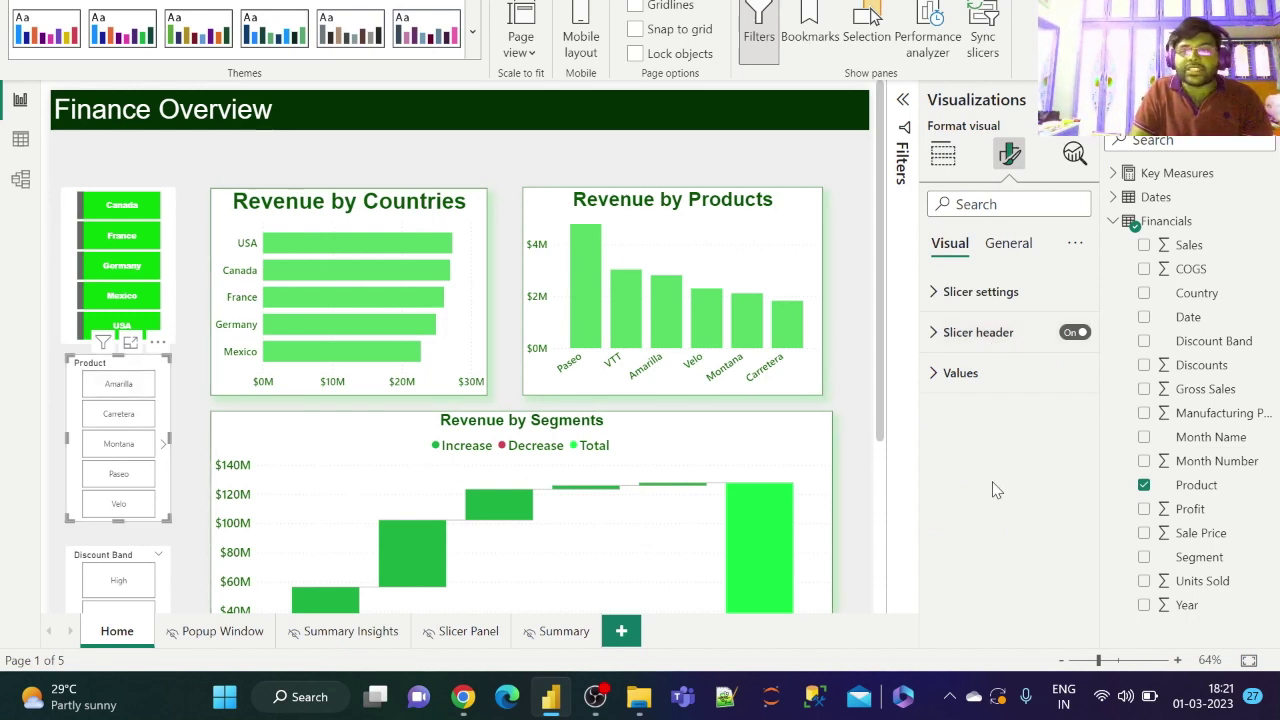
pyautogui.click(1072, 333)
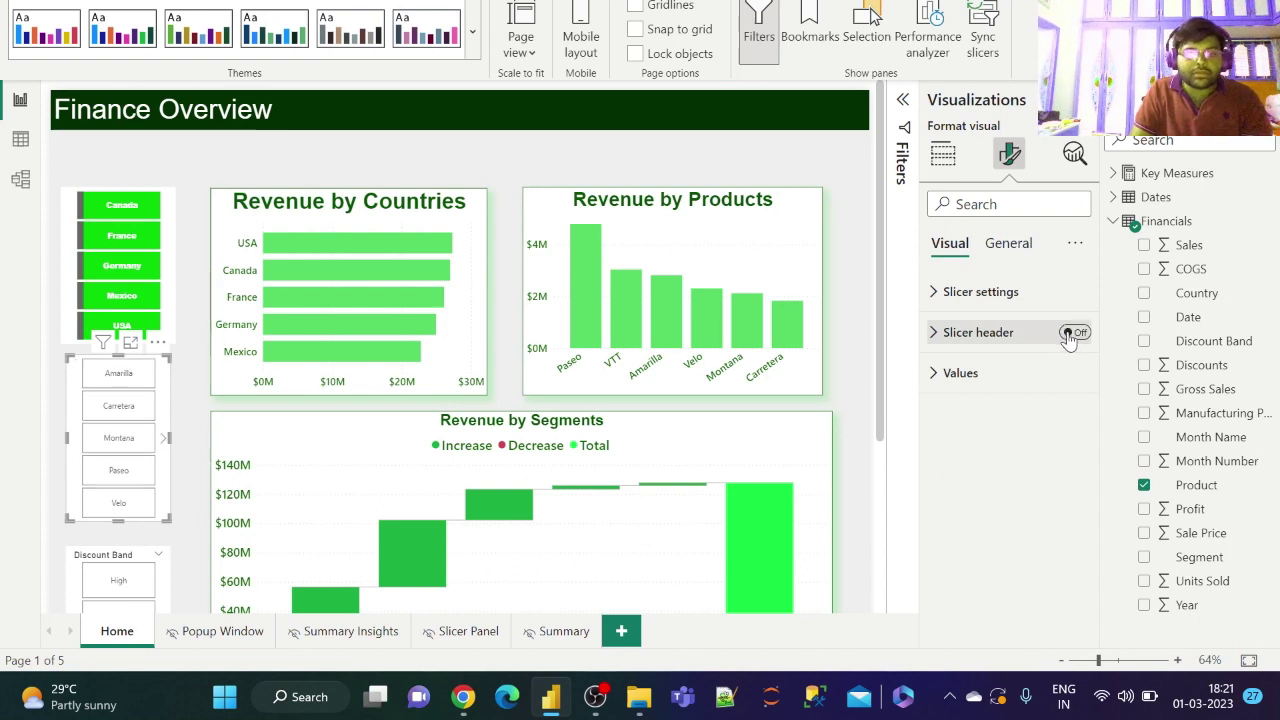
# - Copy the Country slicer's green tile formatting onto the Product slicer with Format painter
pyautogui.click(164, 240)
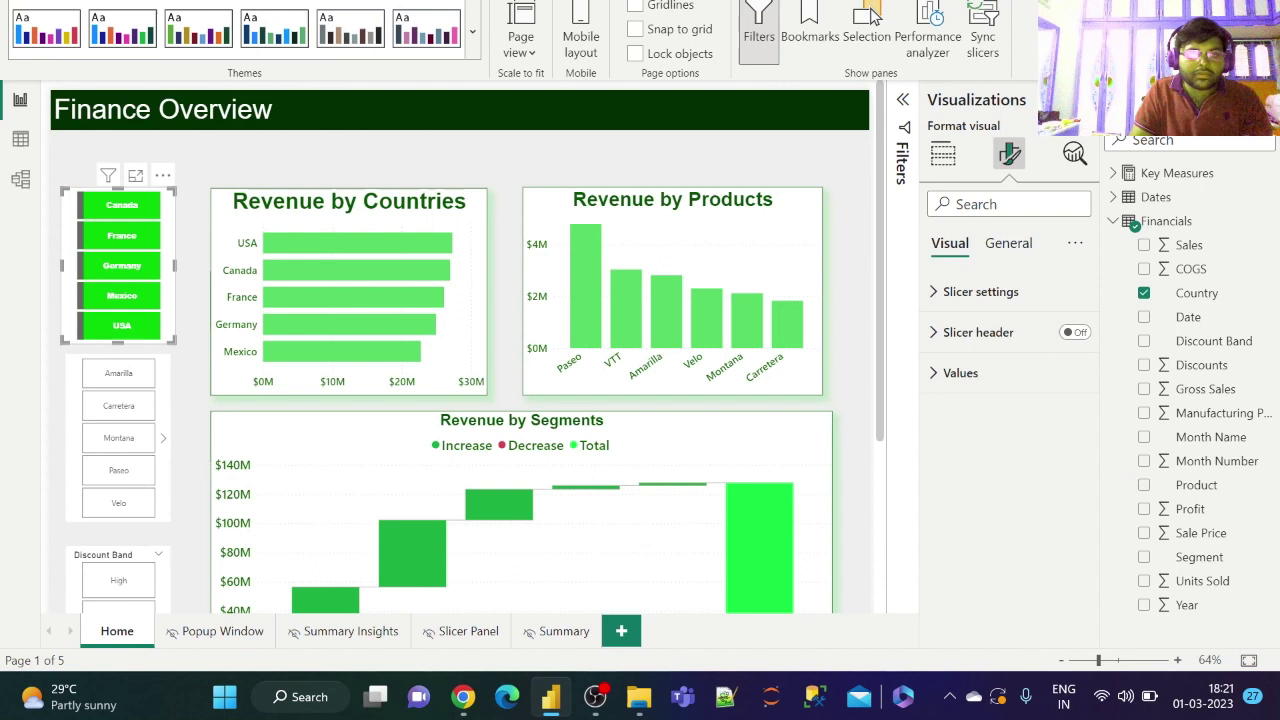
pyautogui.click(105, 1)
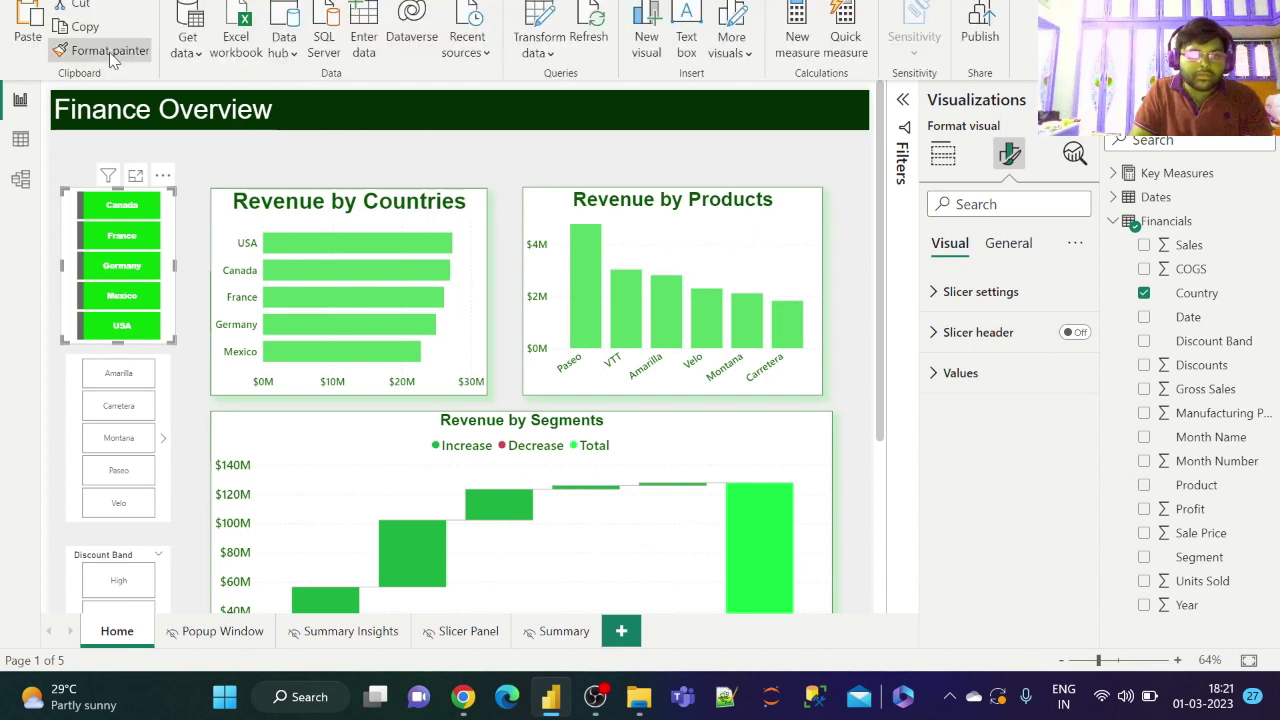
pyautogui.click(110, 54)
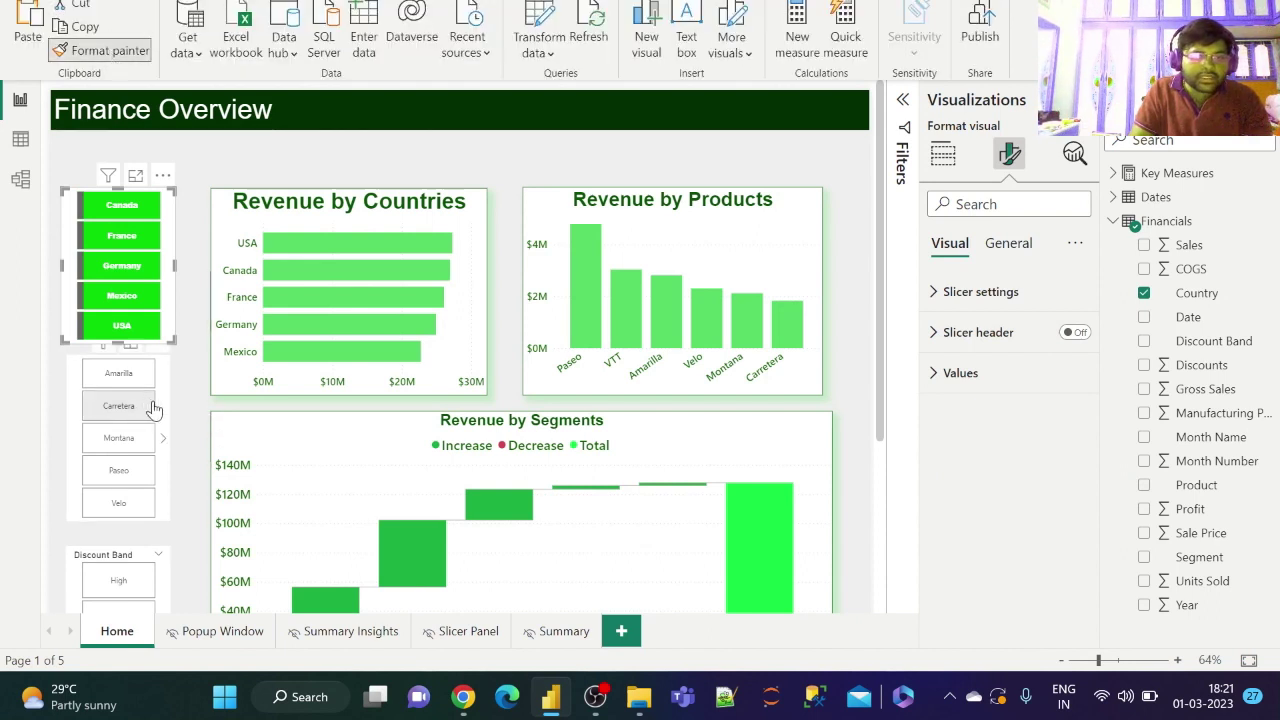
pyautogui.click(166, 412)
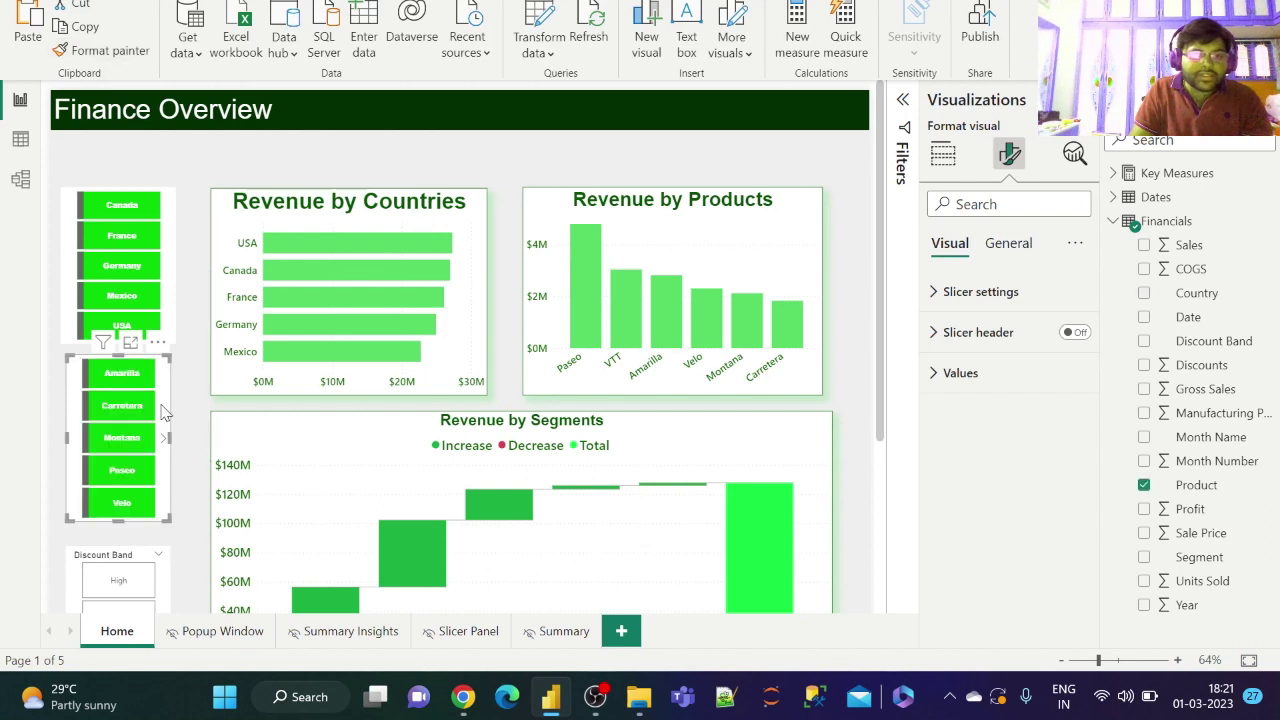
# - Apply the same Country slicer formatting to the Discount Band slicer
pyautogui.scroll(-3, 180, 440)
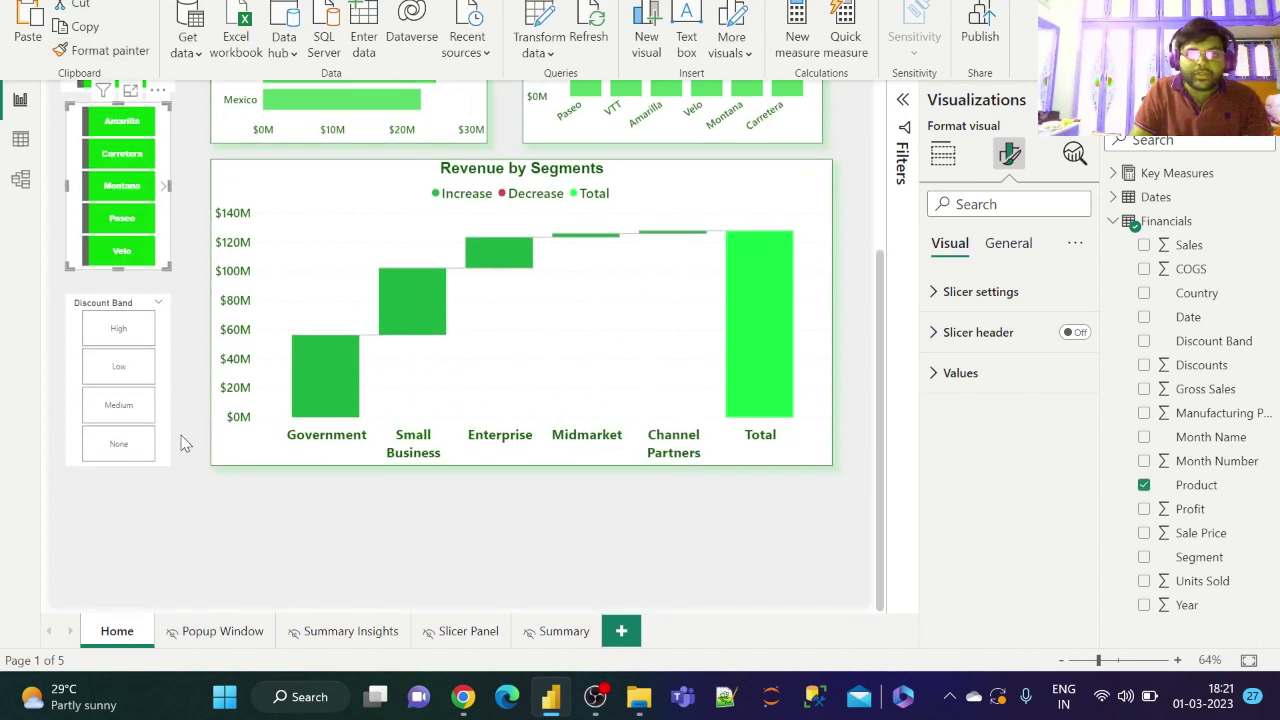
pyautogui.click(118, 52)
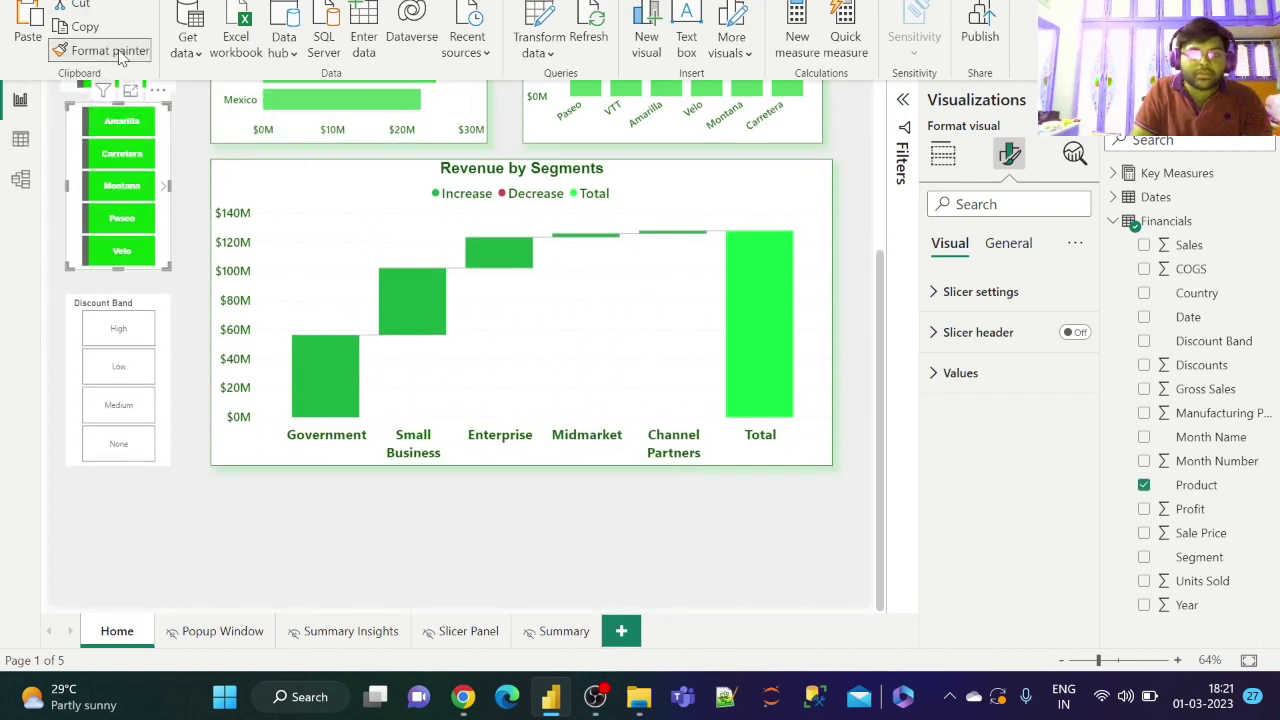
pyautogui.click(143, 302)
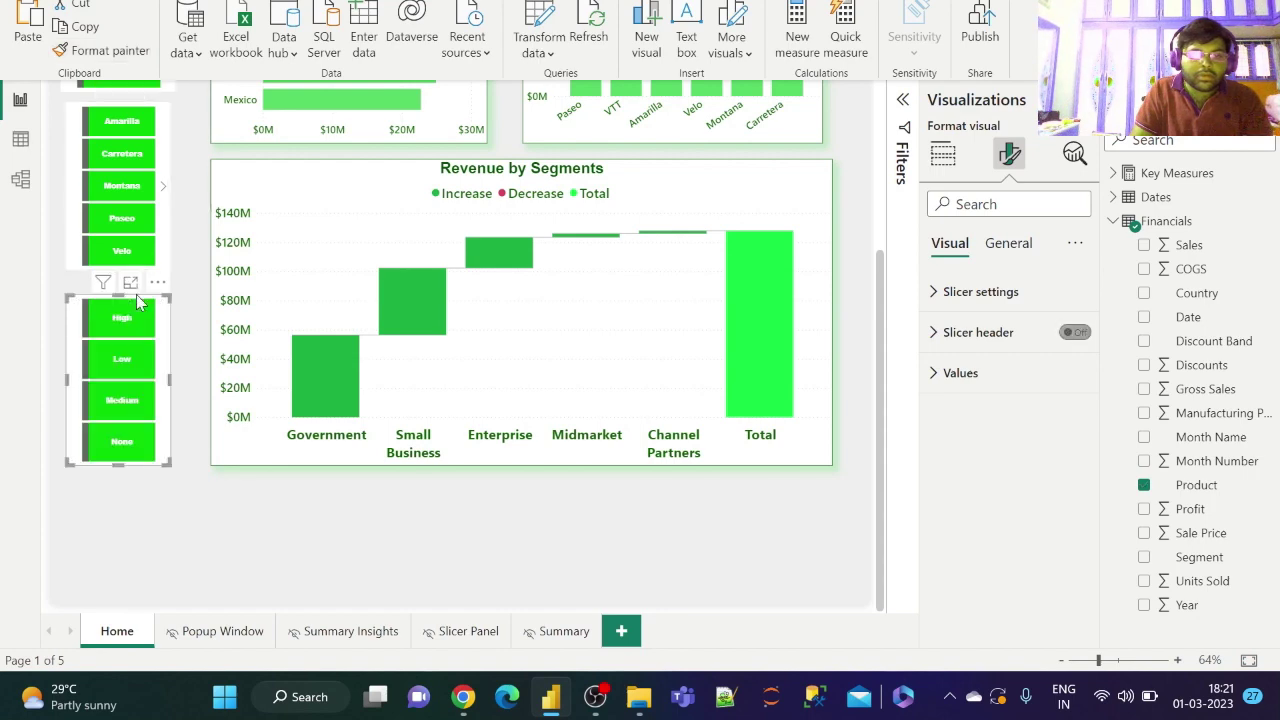
pyautogui.click(182, 348)
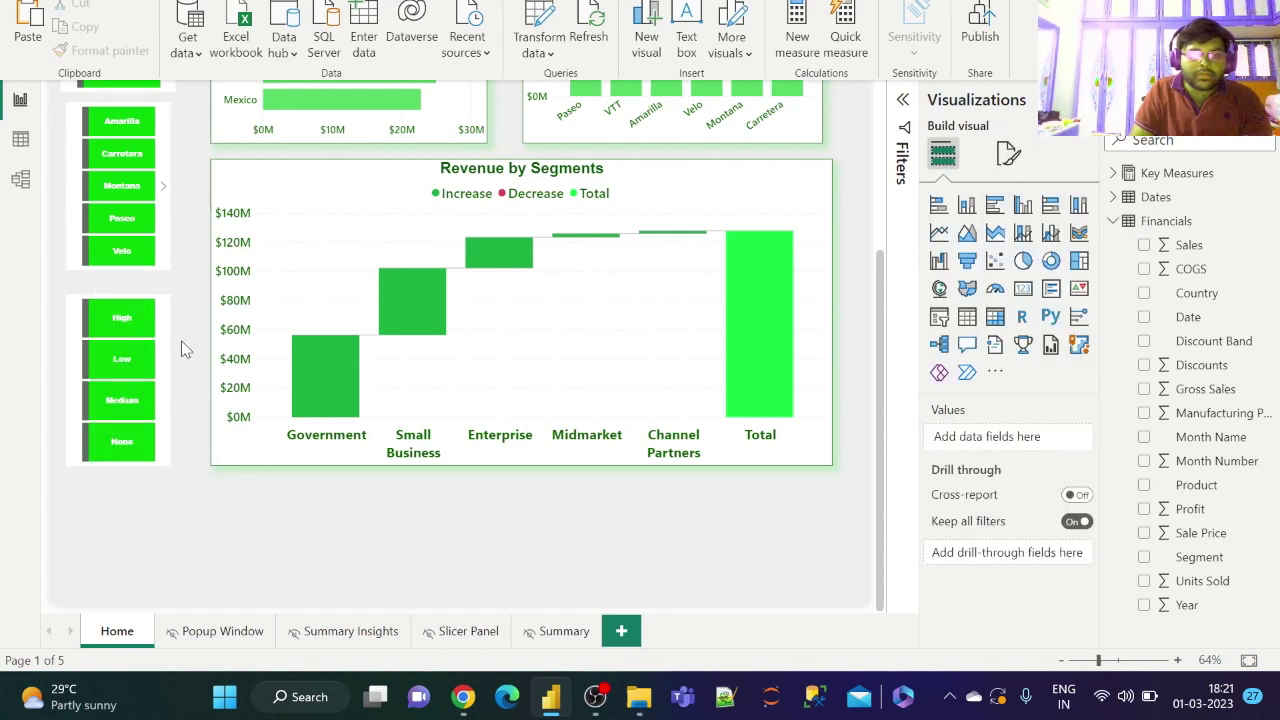
pyautogui.scroll(3, 182, 348)
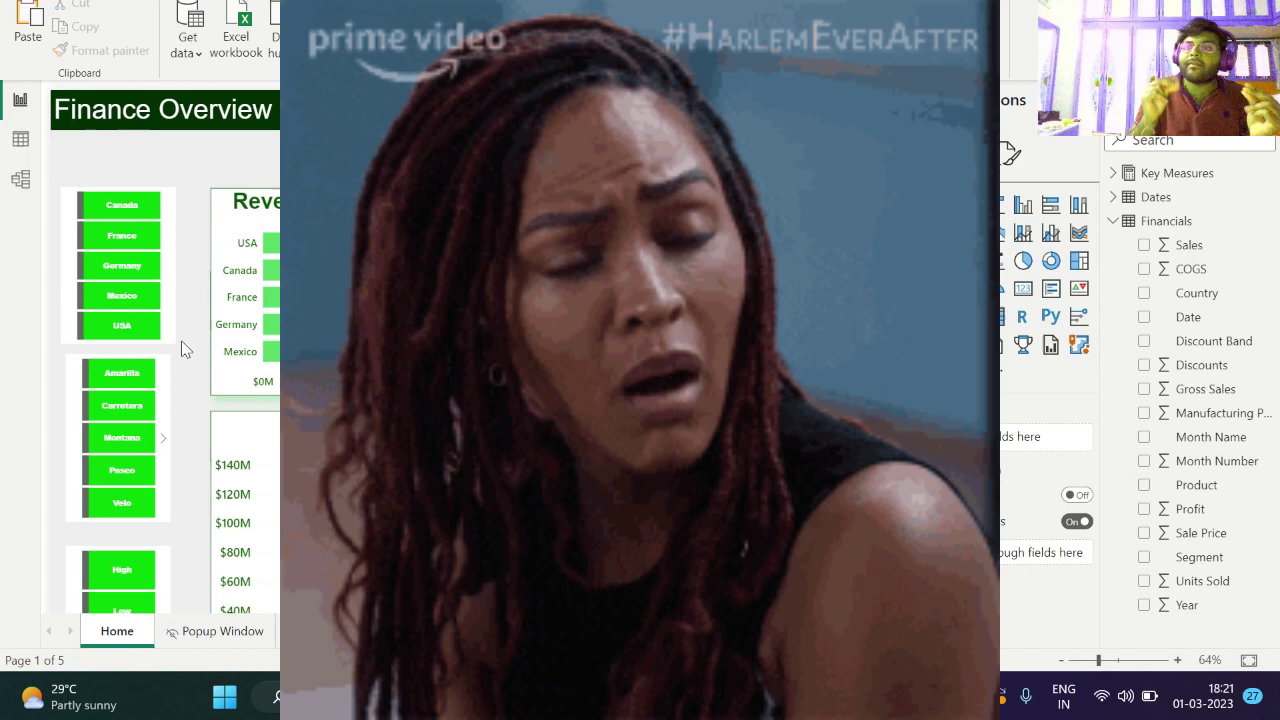